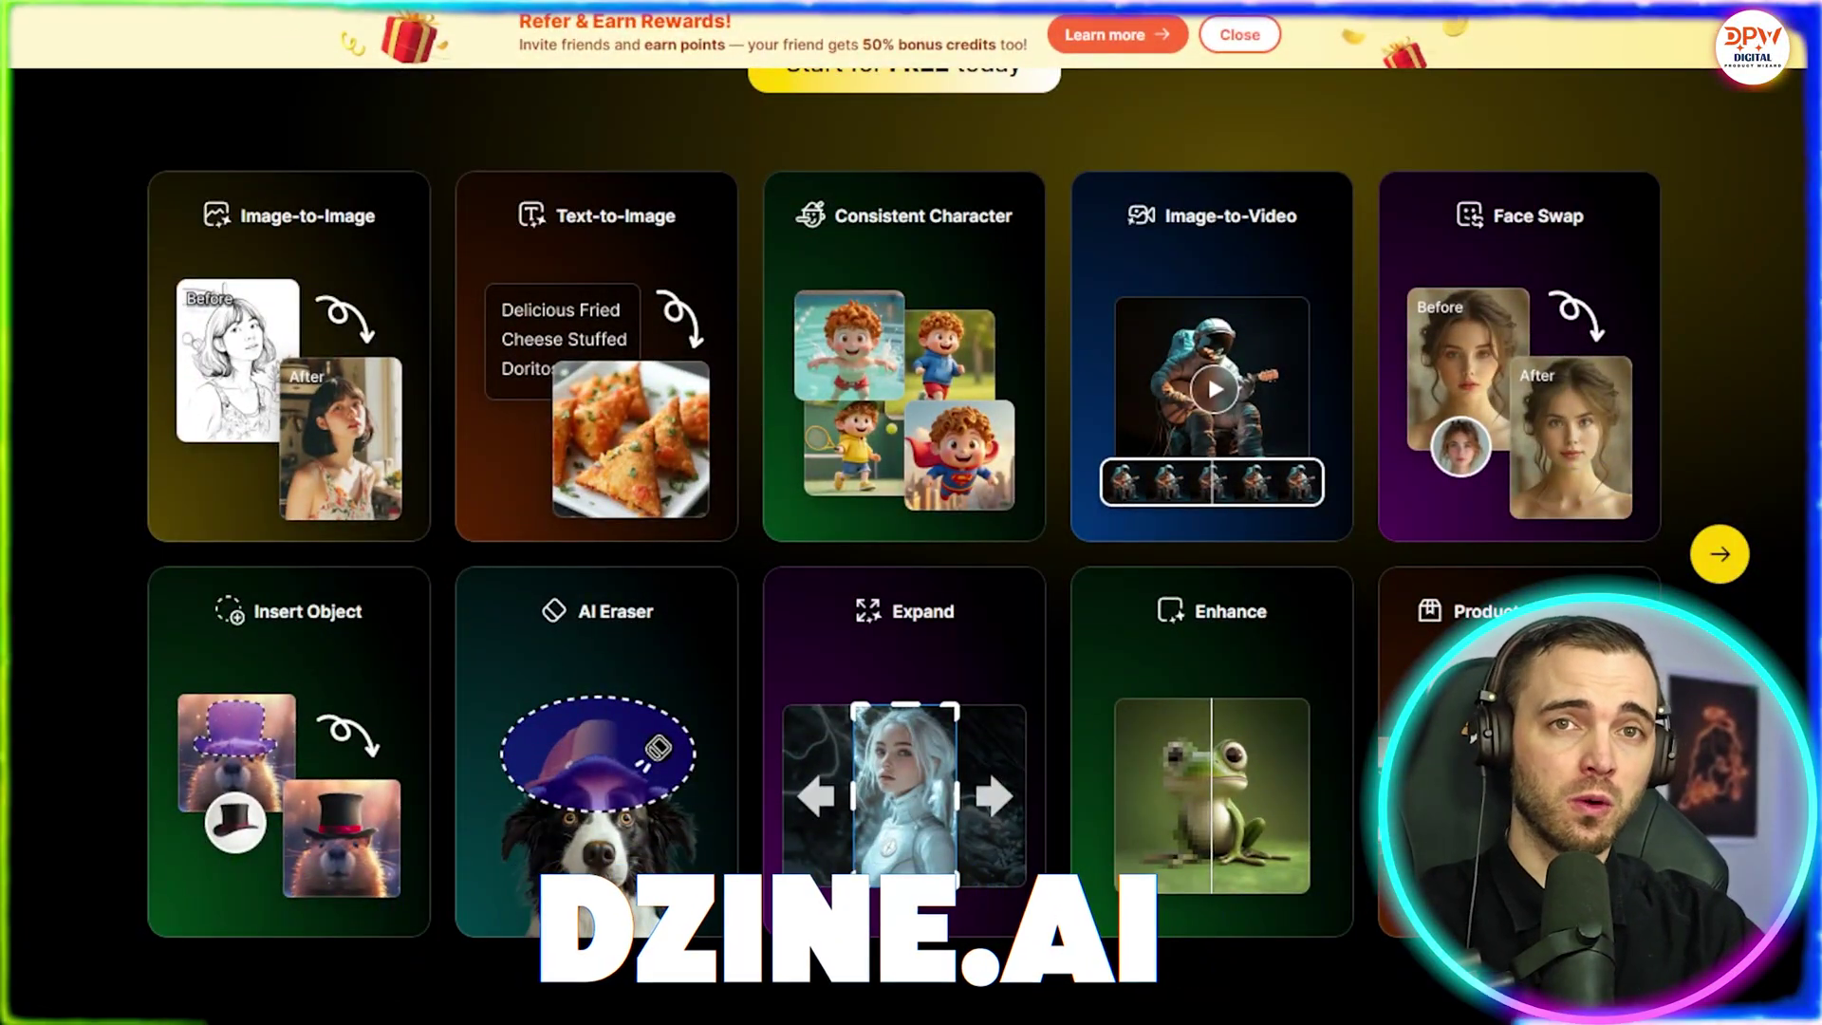
- Create a 9:16 project and upload the woman's portrait, giving a 1031 × 1536 canvas
{"action": "scroll", "coordinate": [902, 513], "scroll_direction": "down", "scroll_amount": 1}
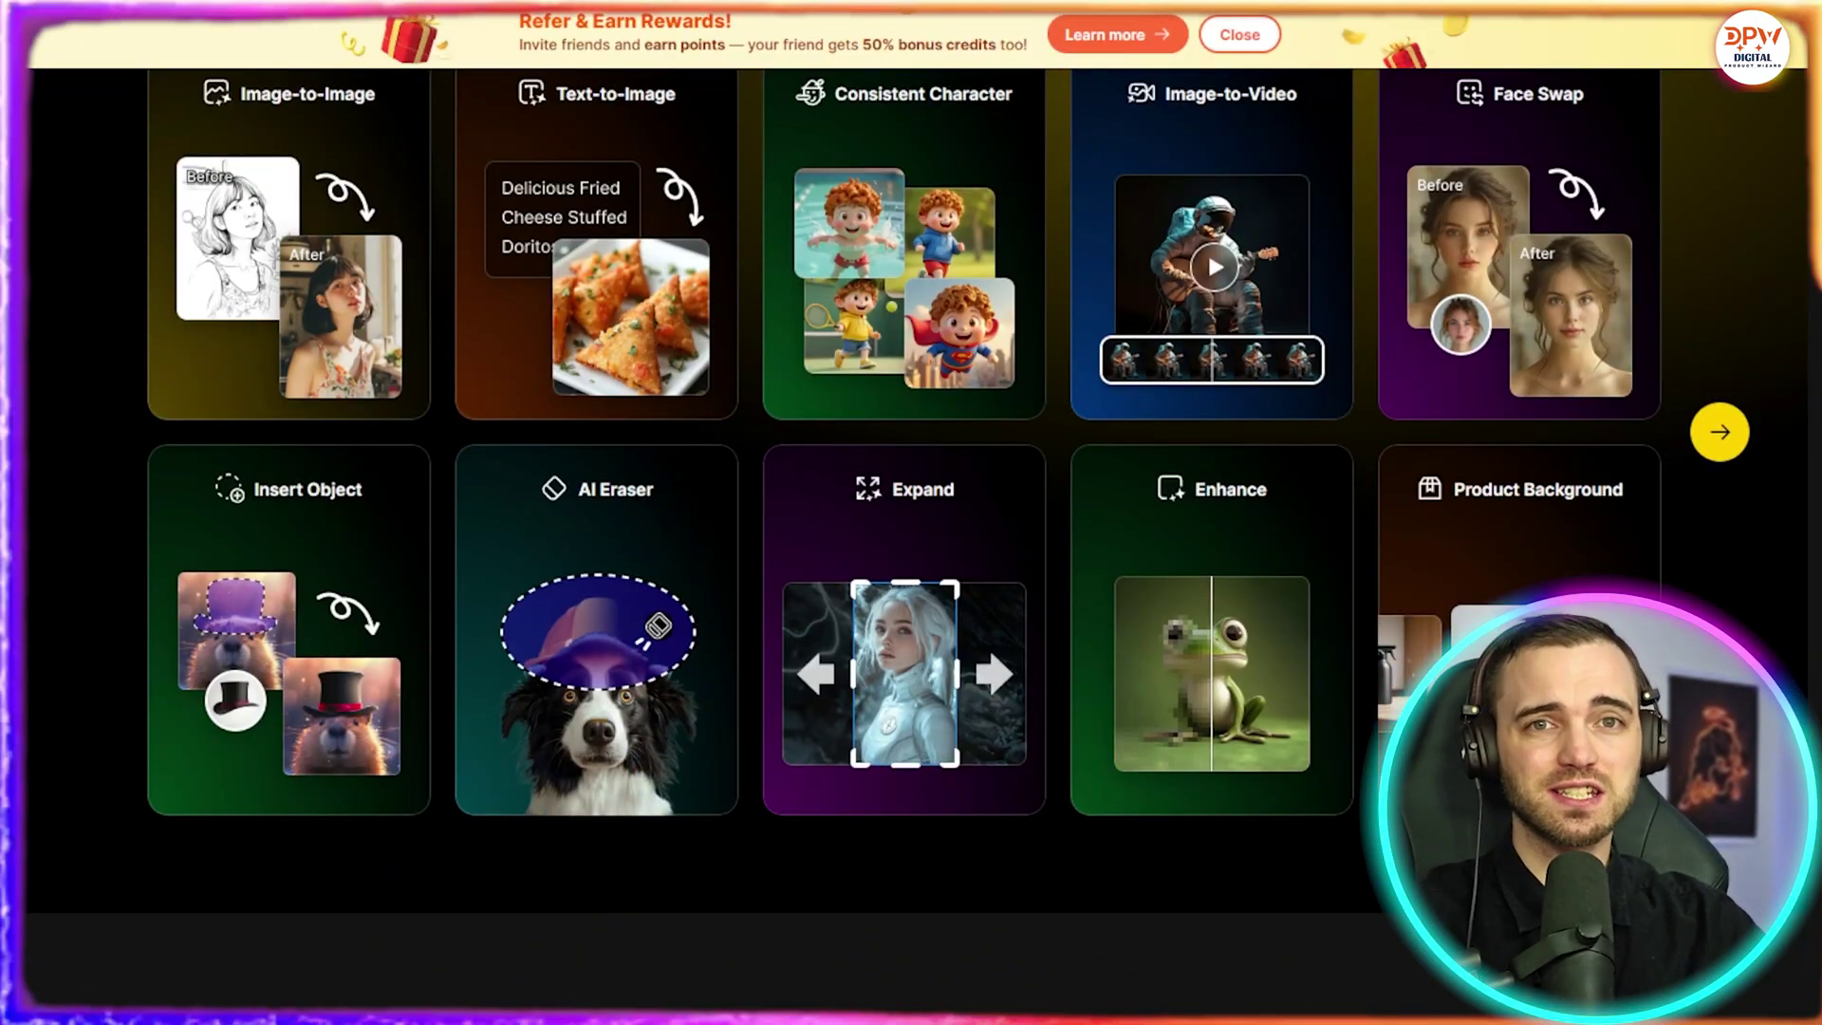
{"action": "scroll", "coordinate": [902, 513], "scroll_direction": "down", "scroll_amount": 1}
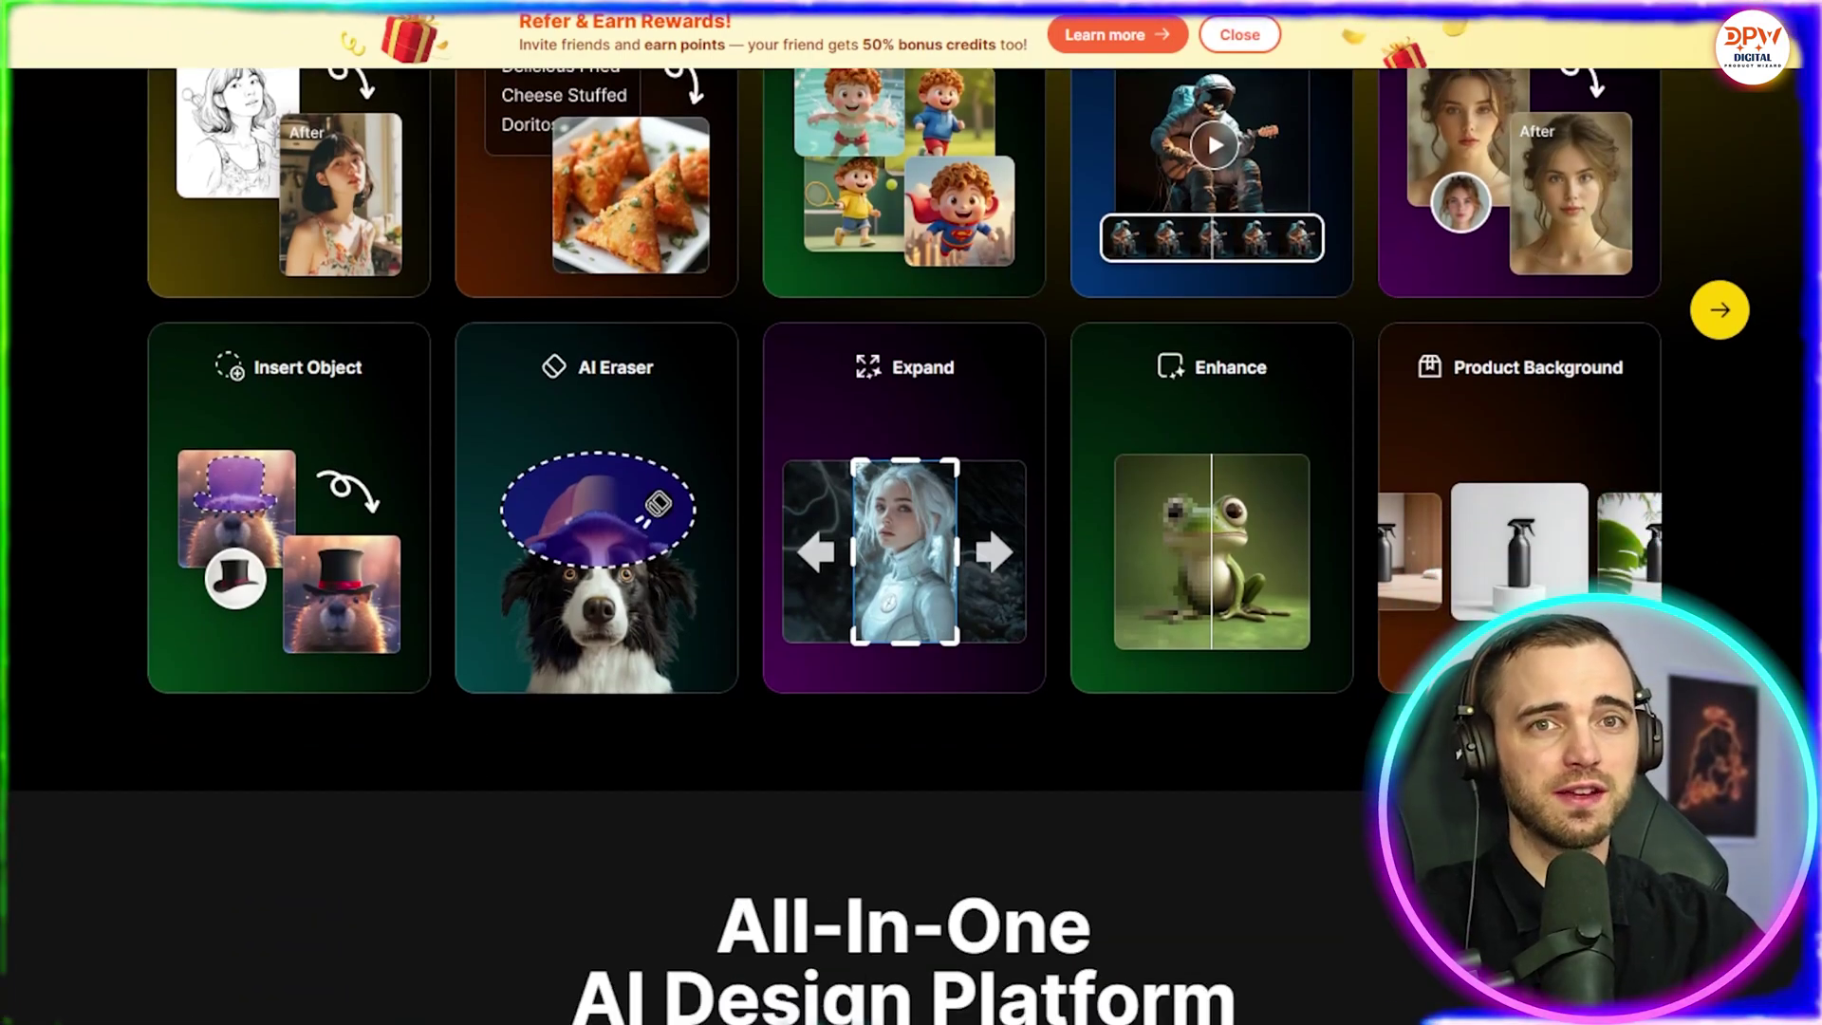
{"action": "scroll", "coordinate": [902, 512], "scroll_direction": "down", "scroll_amount": 1}
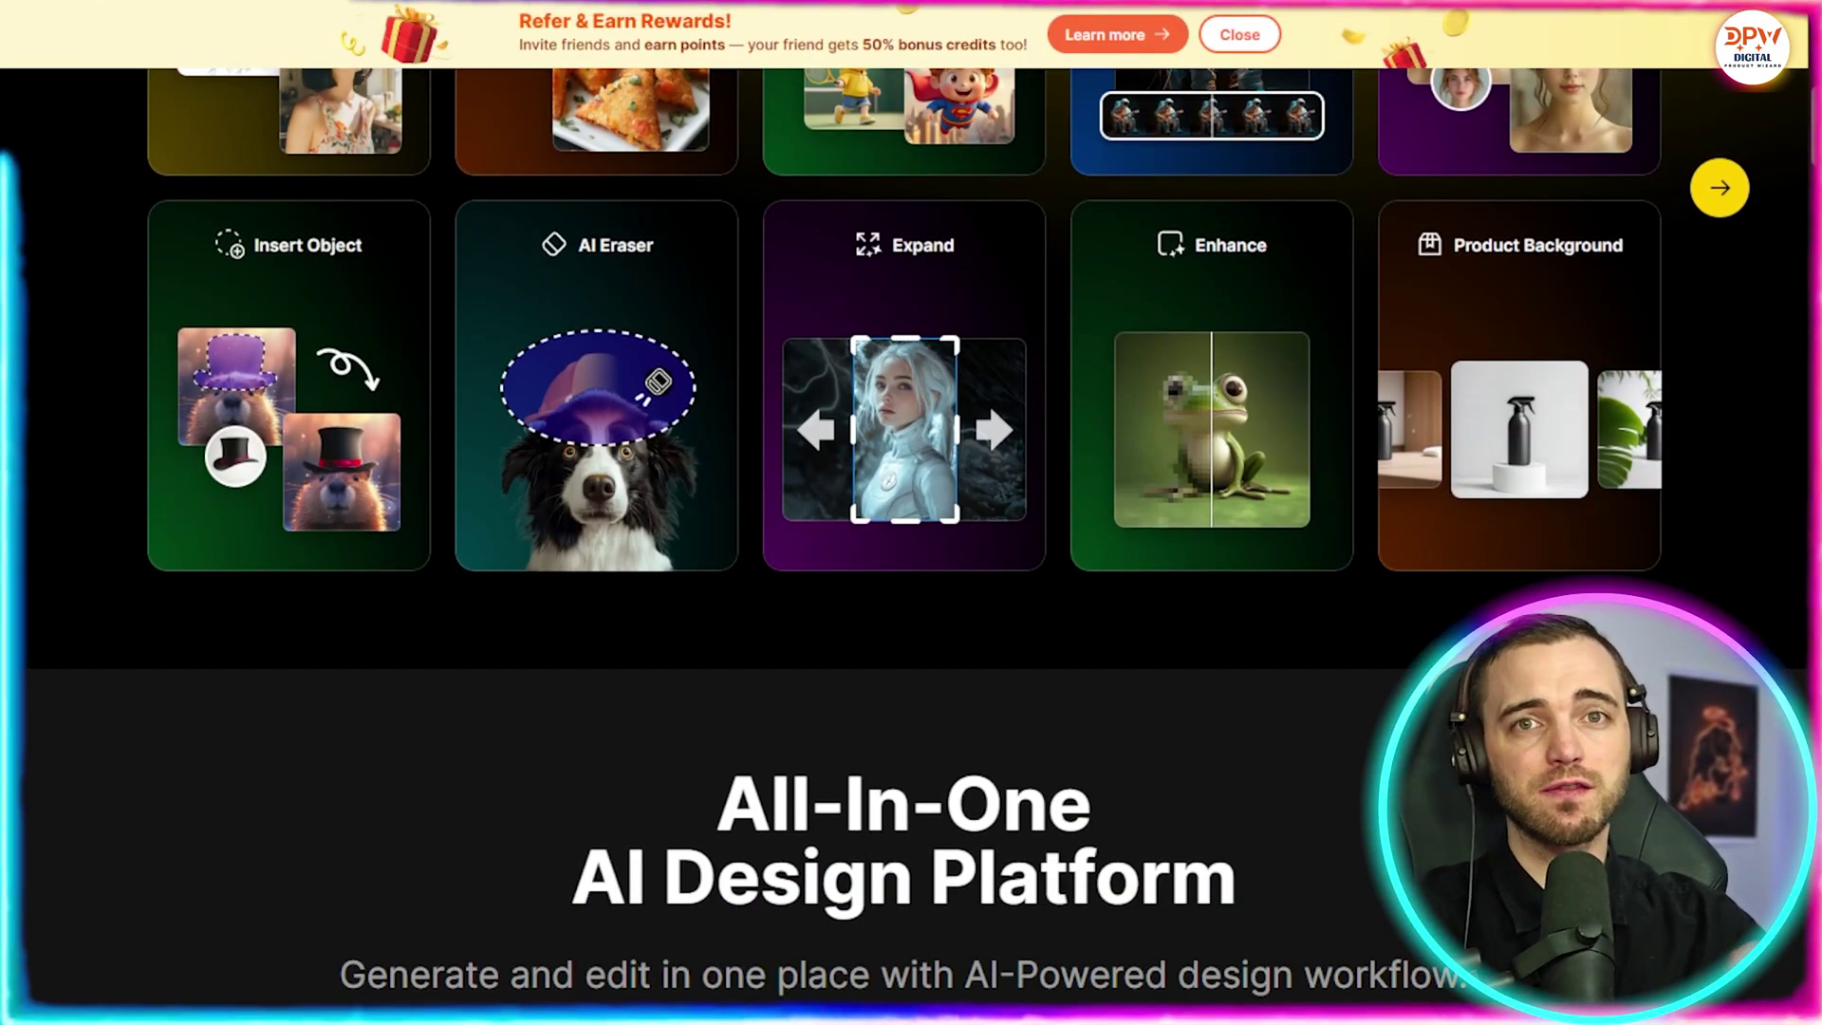
{"action": "scroll", "coordinate": [902, 513], "scroll_direction": "down", "scroll_amount": 1}
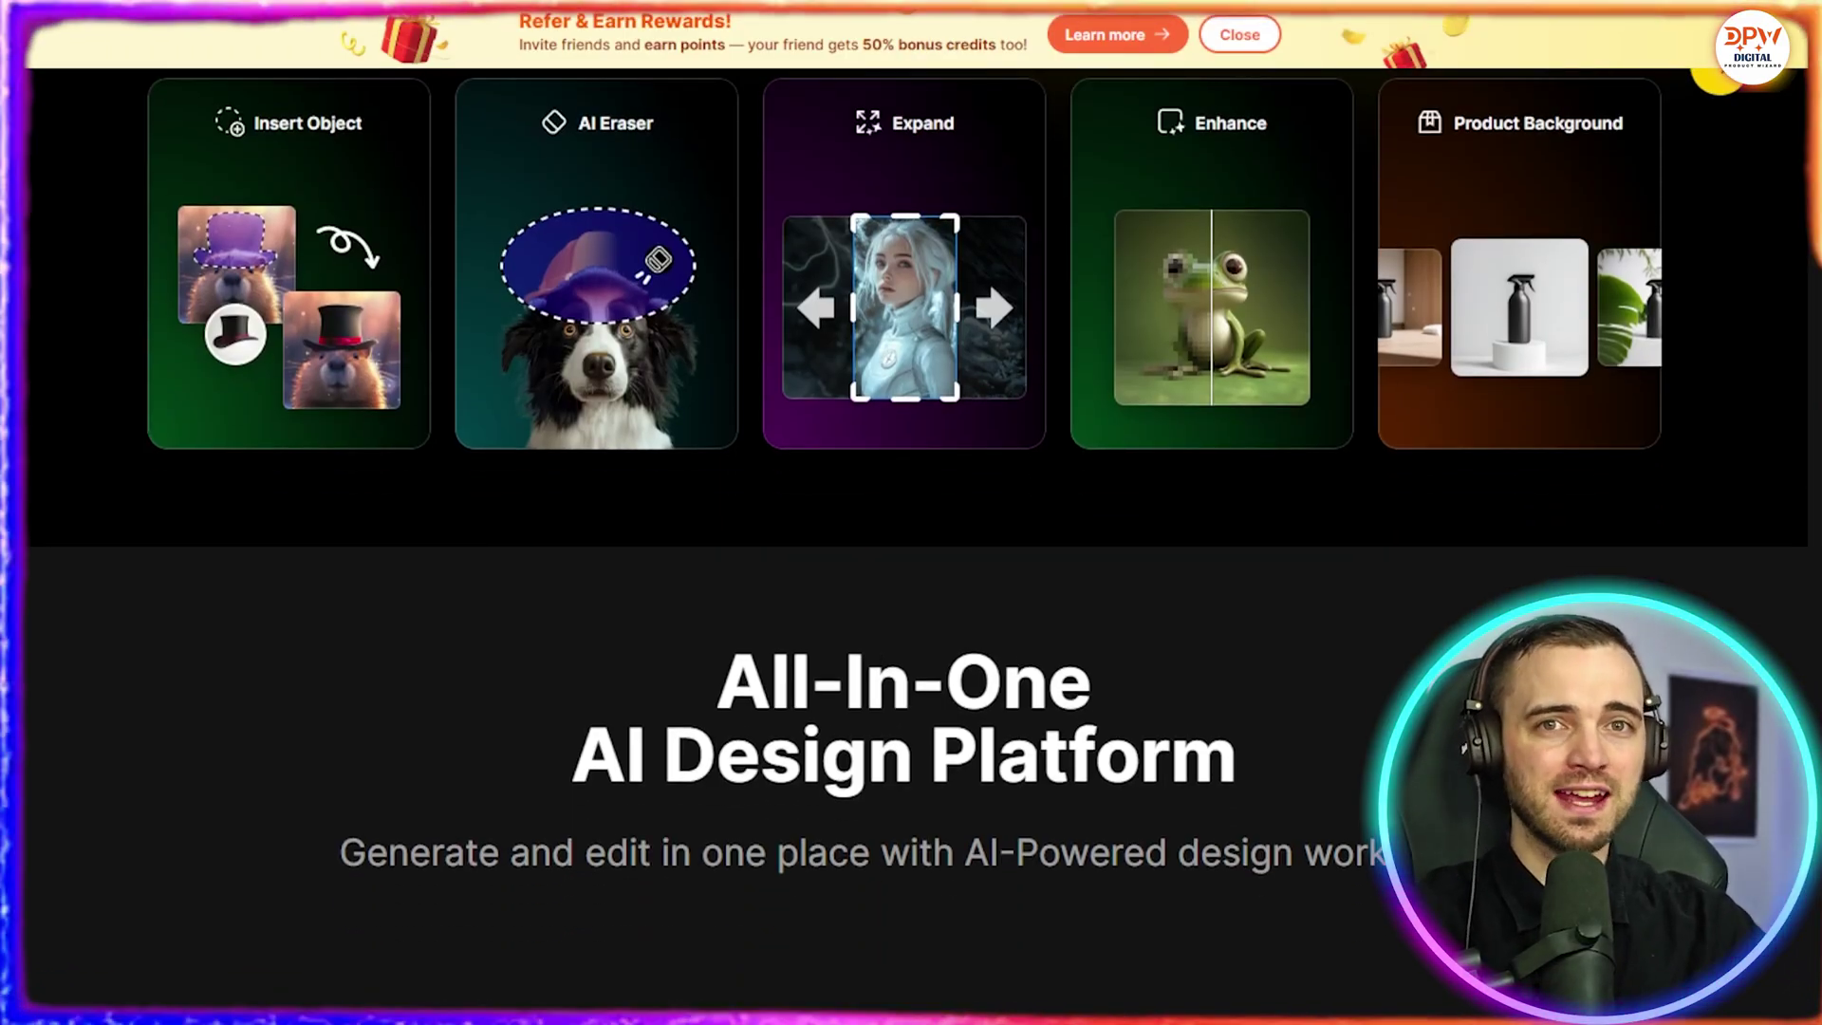
{"action": "scroll", "coordinate": [902, 512], "scroll_direction": "down", "scroll_amount": 1}
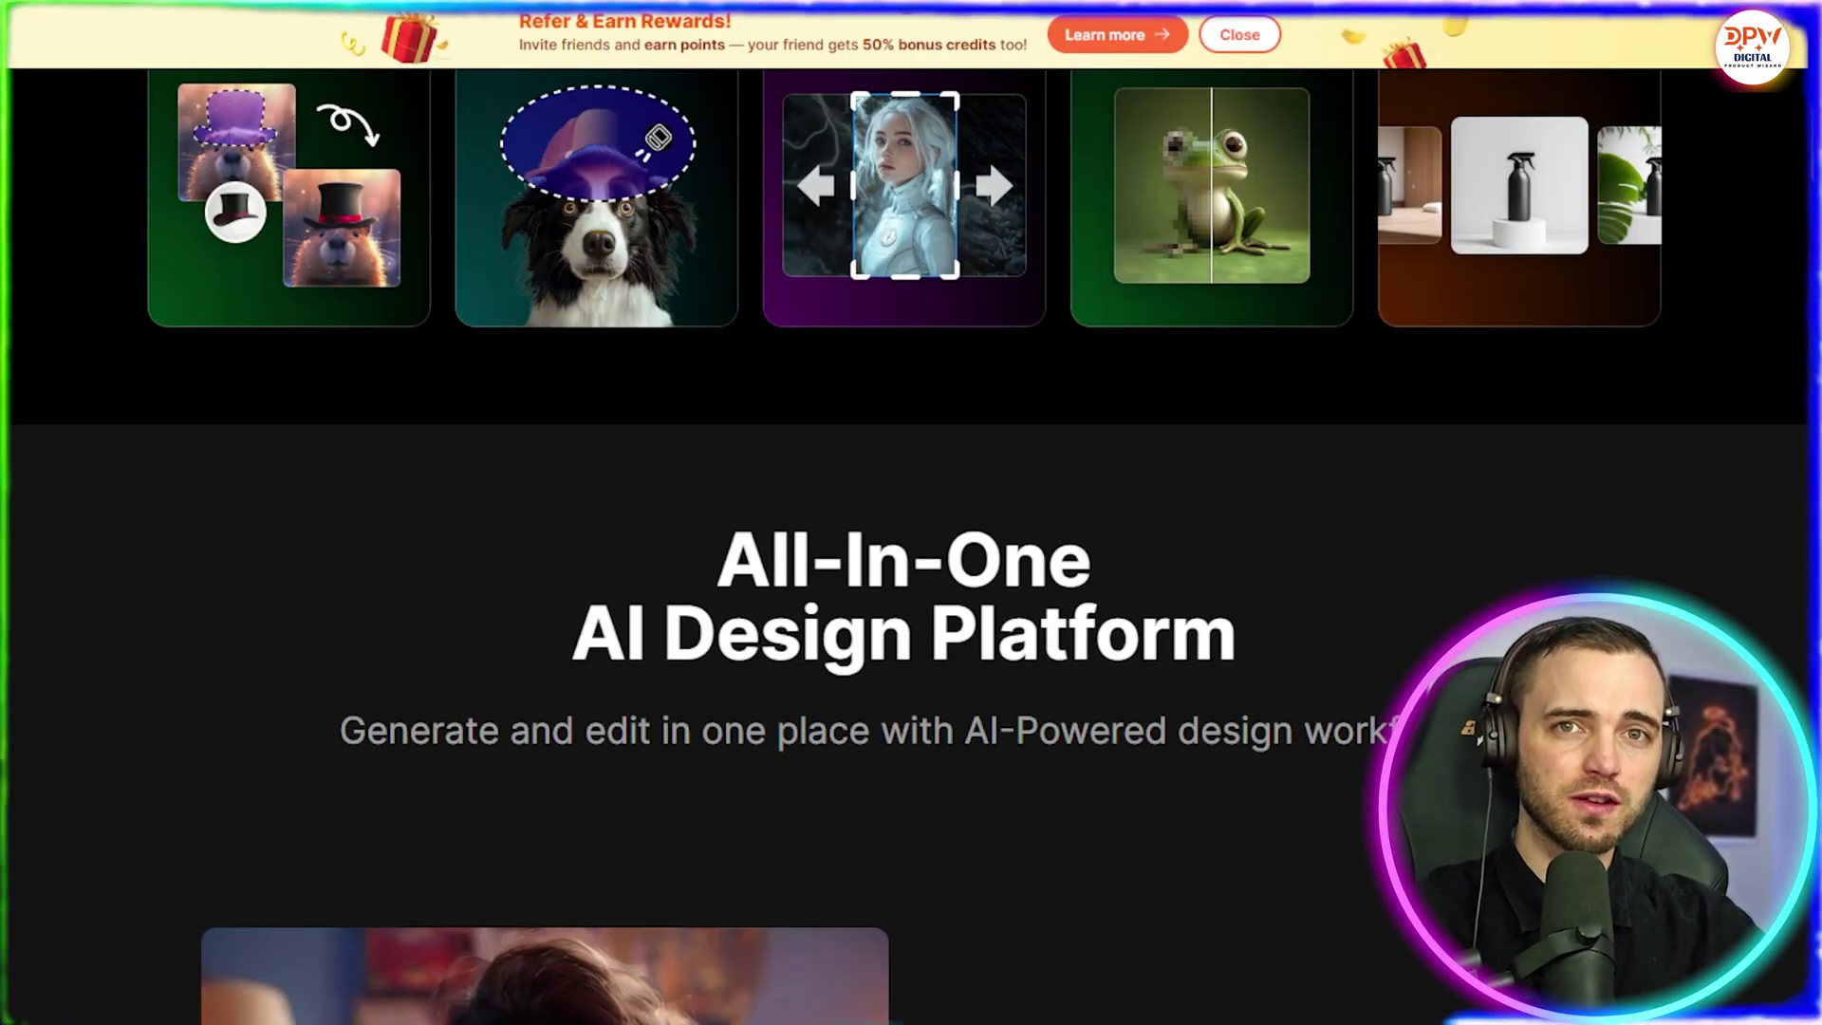
{"action": "scroll", "coordinate": [902, 512], "scroll_direction": "down", "scroll_amount": 2}
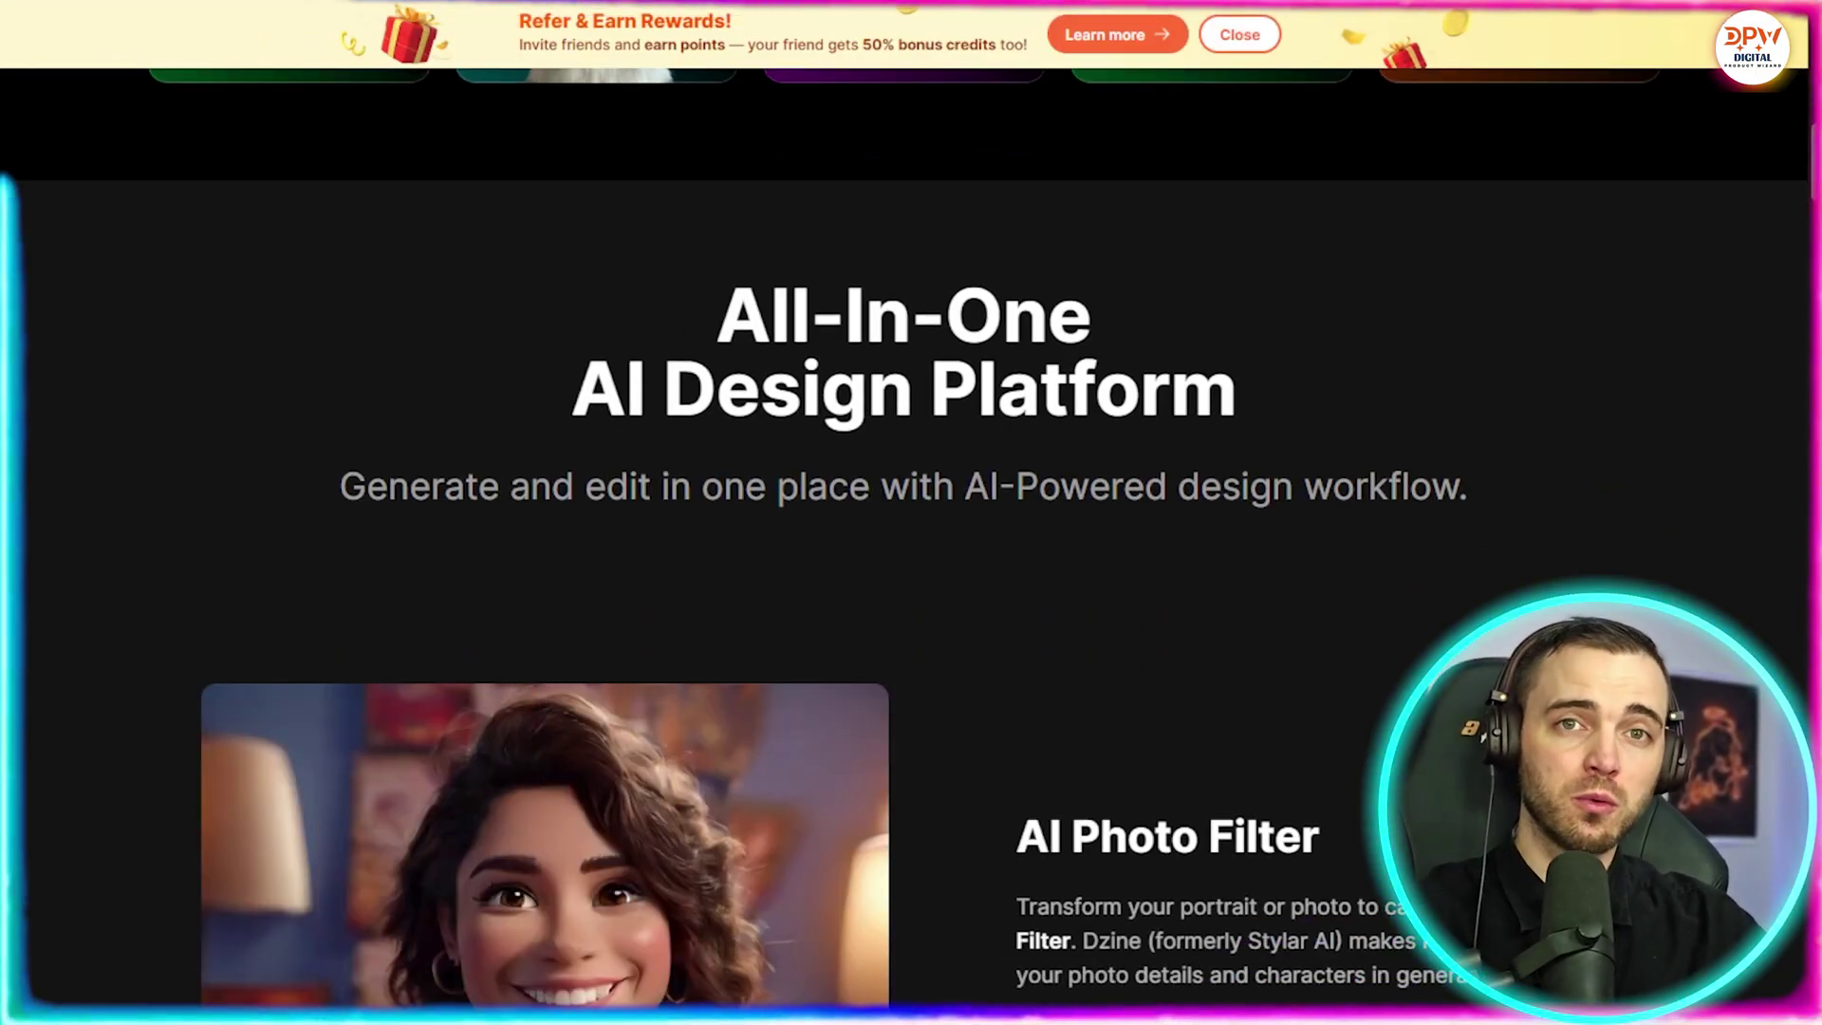
{"action": "scroll", "coordinate": [902, 513], "scroll_direction": "down", "scroll_amount": 1}
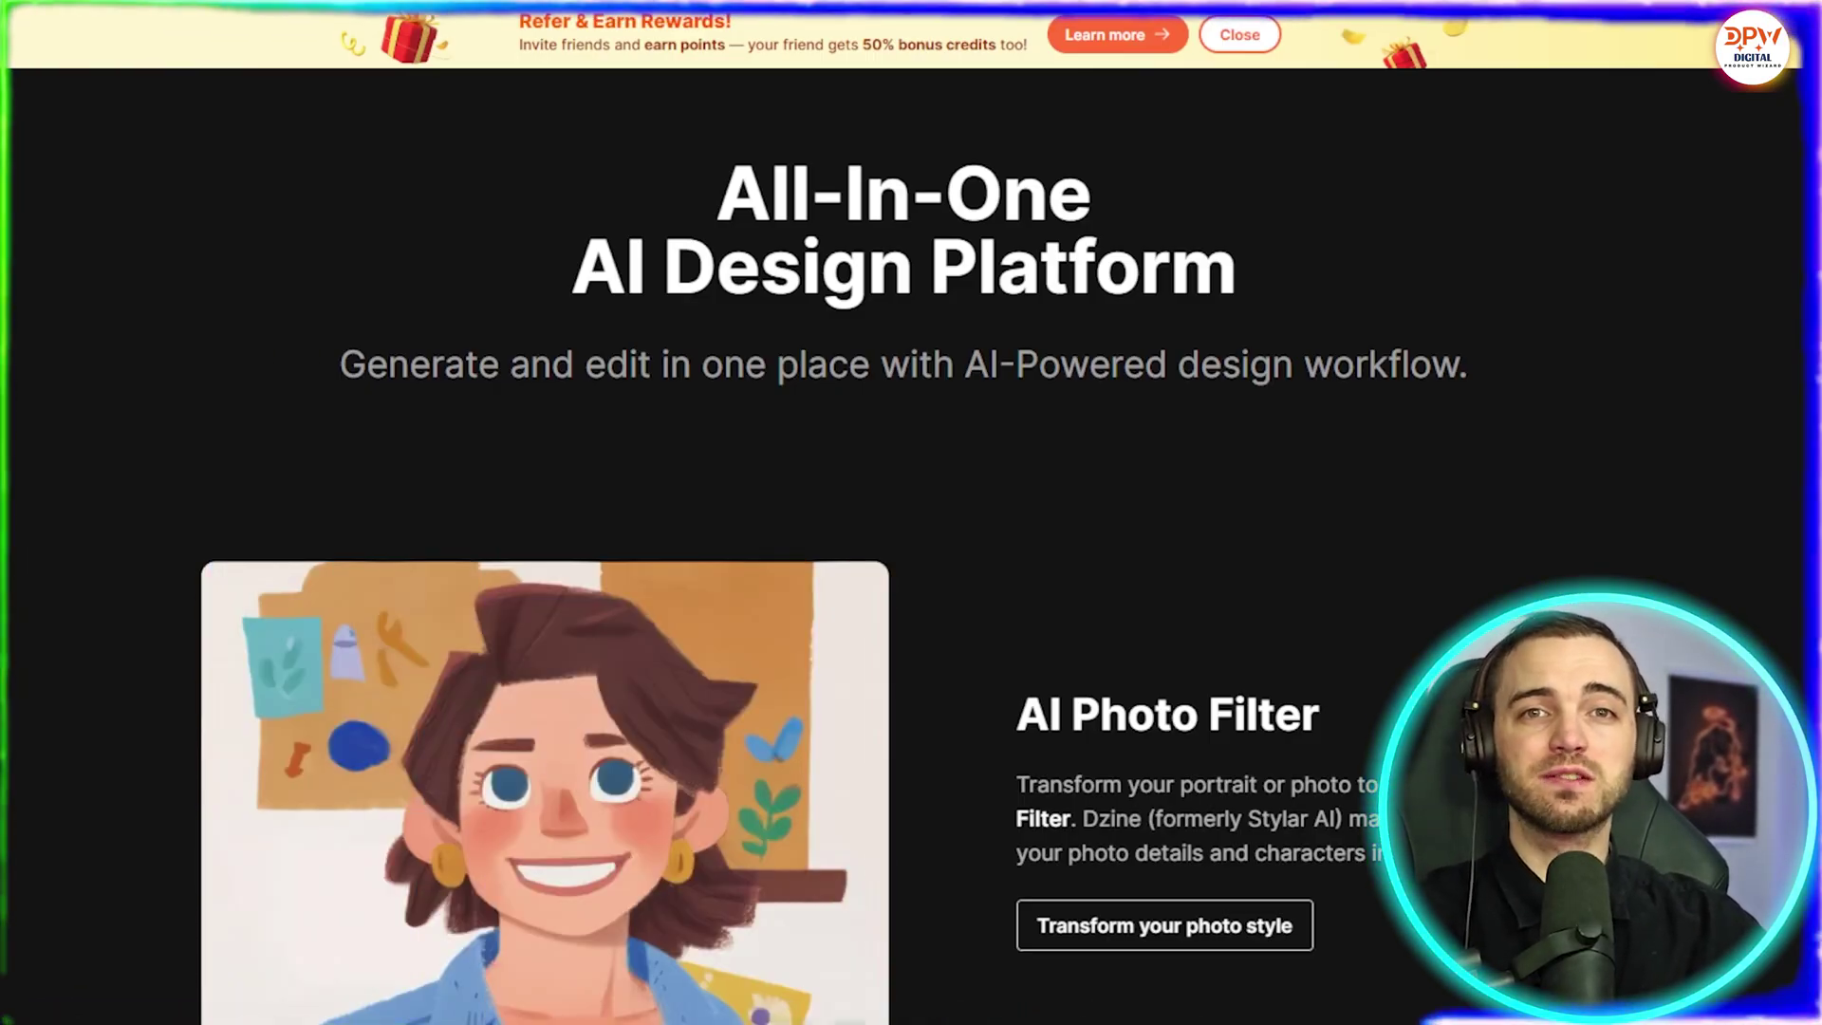
{"action": "scroll", "coordinate": [911, 513], "scroll_direction": "down", "scroll_amount": 1}
{"action": "scroll", "coordinate": [911, 513], "scroll_direction": "down", "scroll_amount": 1}
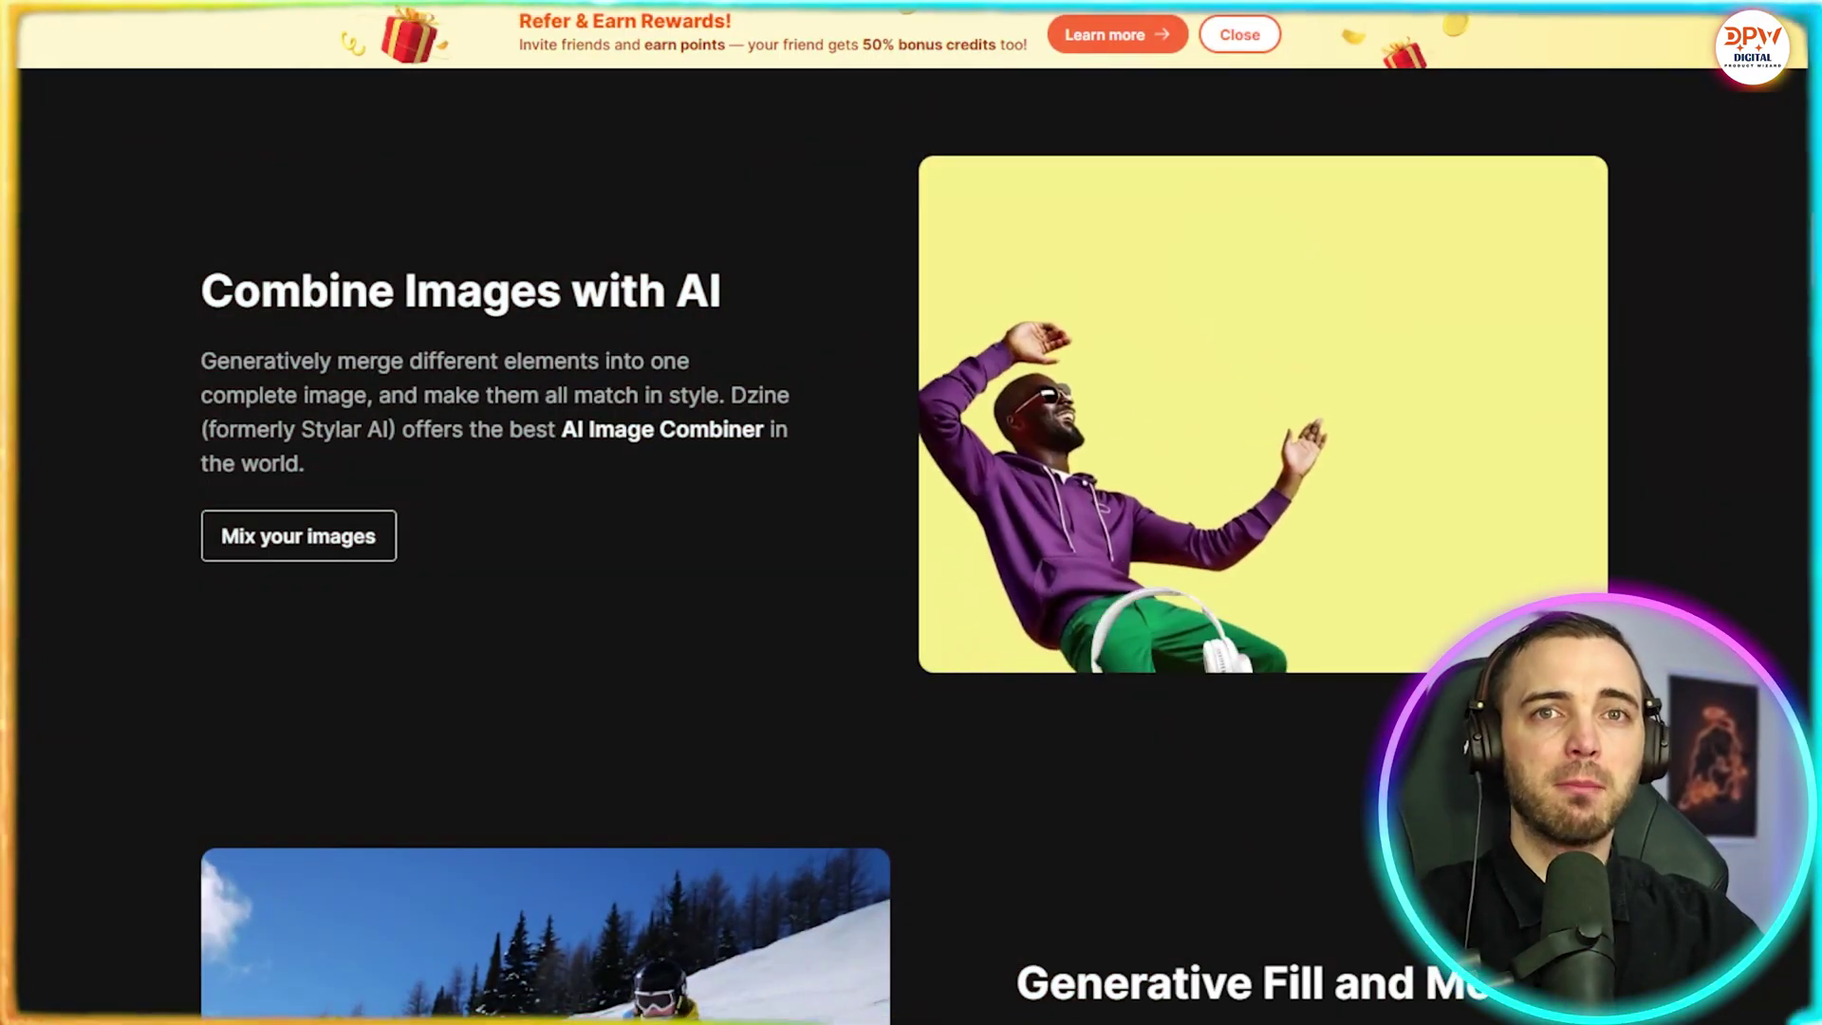
{"action": "scroll", "coordinate": [912, 512], "scroll_direction": "down", "scroll_amount": 1}
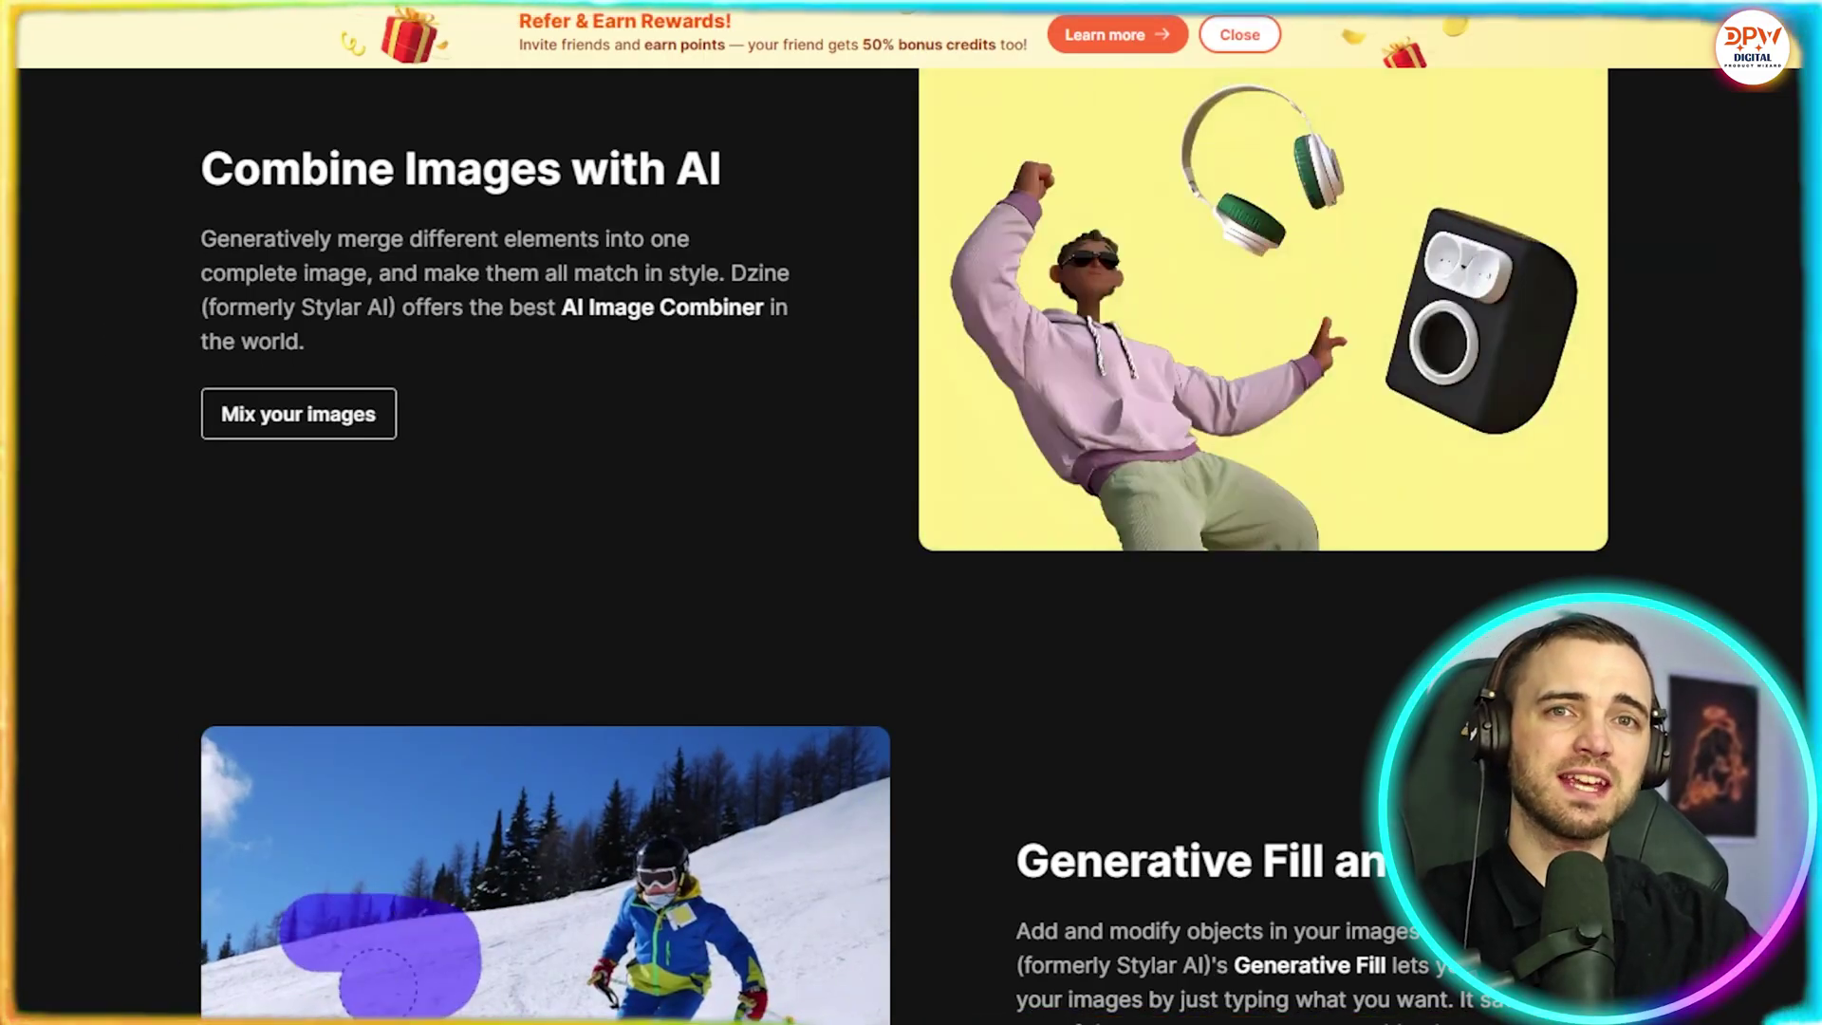
{"action": "scroll", "coordinate": [911, 513], "scroll_direction": "down", "scroll_amount": 3}
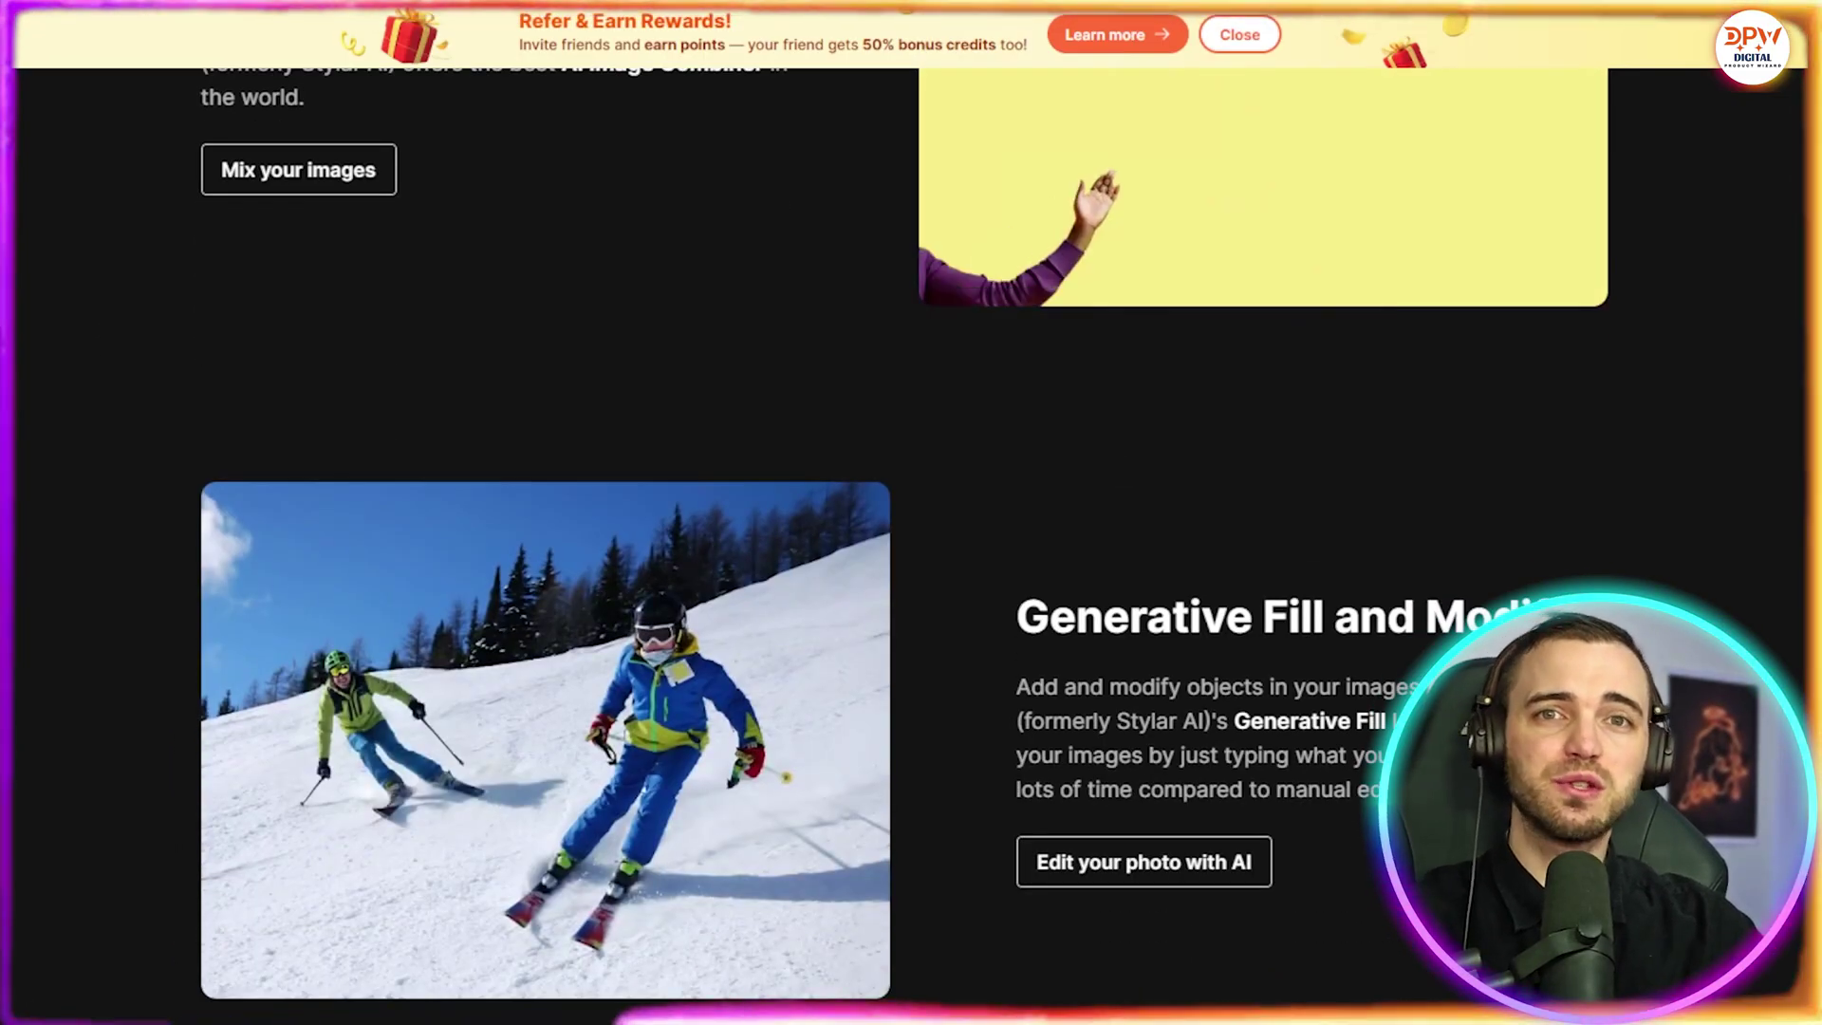
{"action": "scroll", "coordinate": [905, 495], "scroll_direction": "down", "scroll_amount": 1}
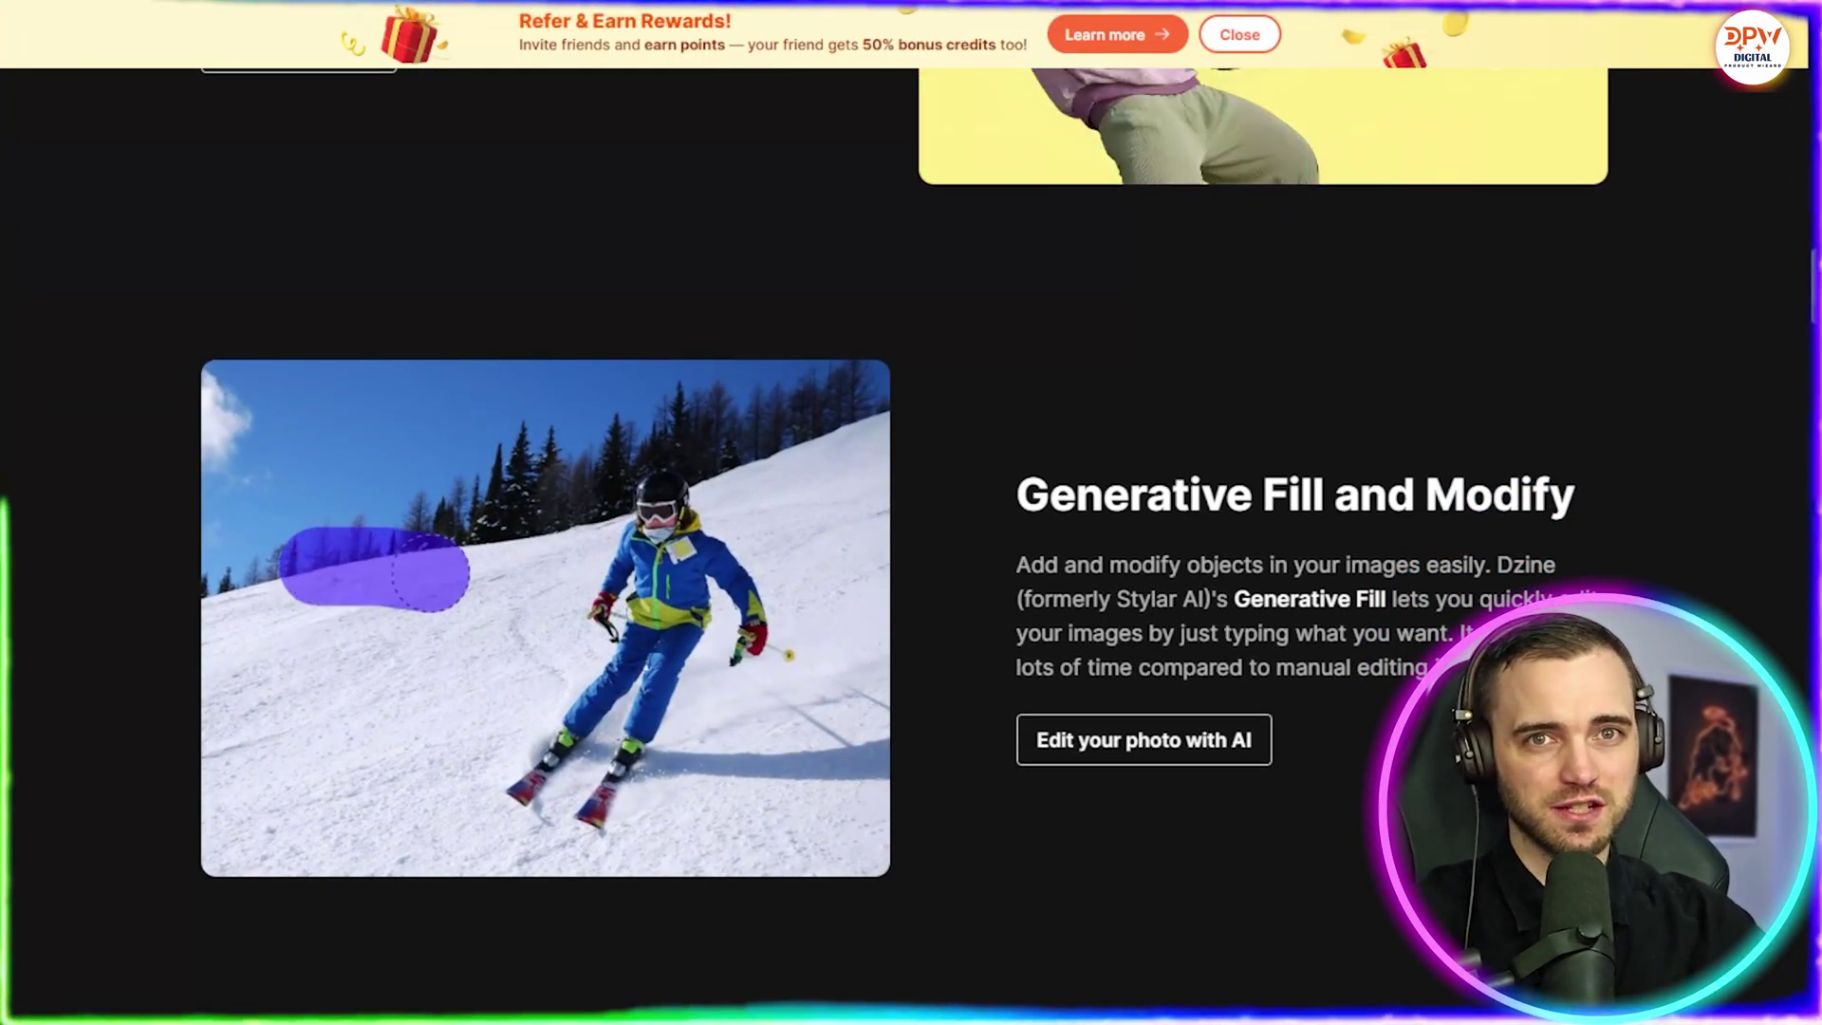
{"action": "scroll", "coordinate": [905, 485], "scroll_direction": "down", "scroll_amount": 1}
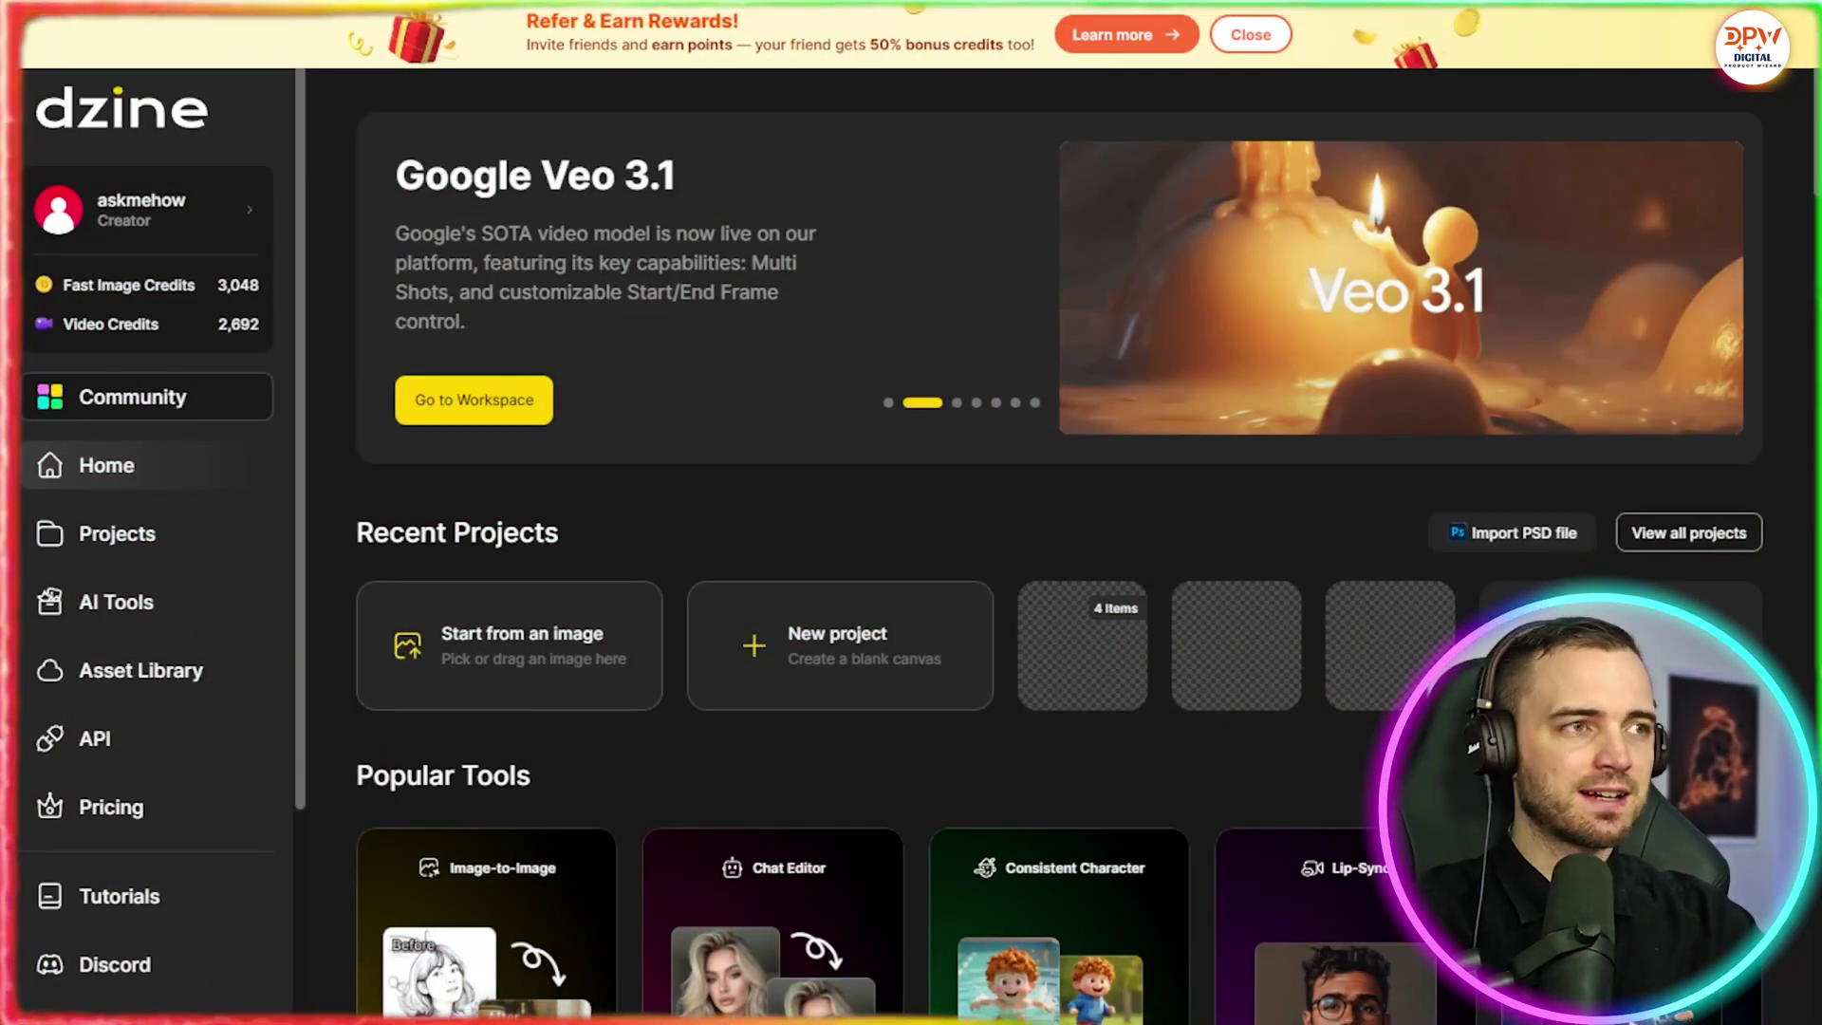
{"action": "scroll", "coordinate": [1044, 570], "scroll_direction": "down", "scroll_amount": 3}
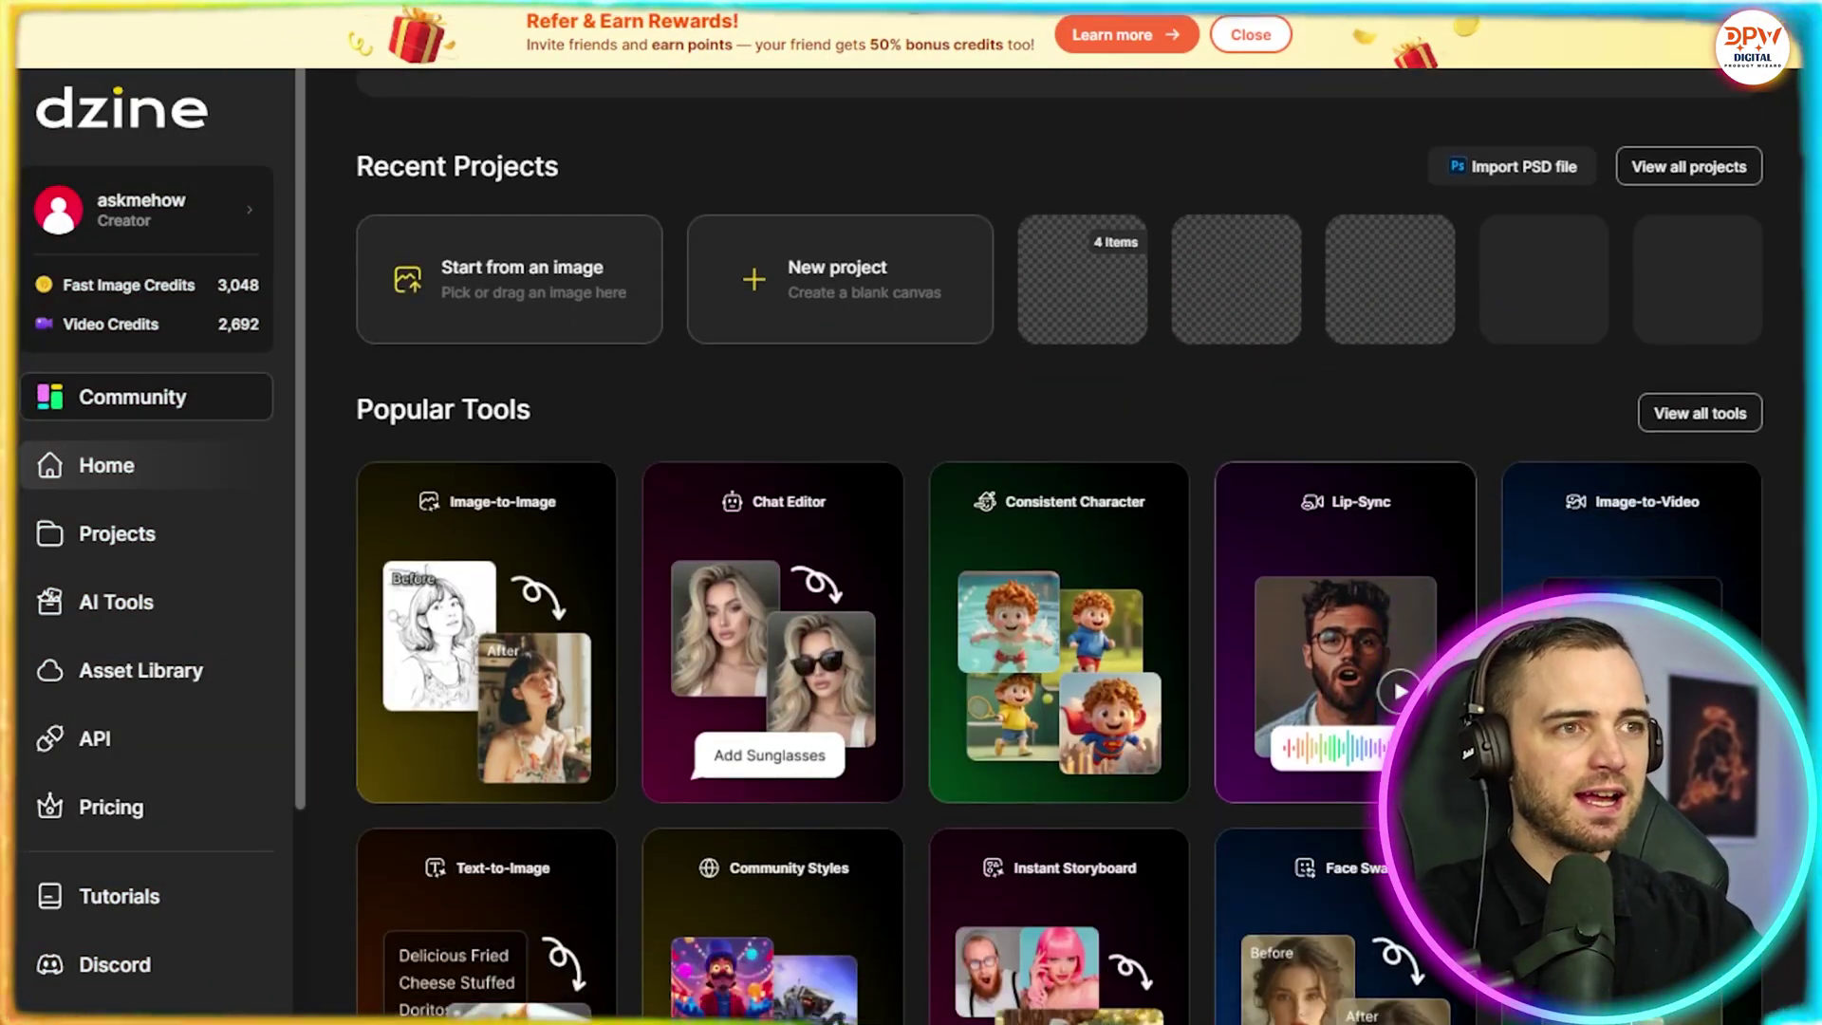
{"action": "scroll", "coordinate": [1044, 569], "scroll_direction": "down", "scroll_amount": 2}
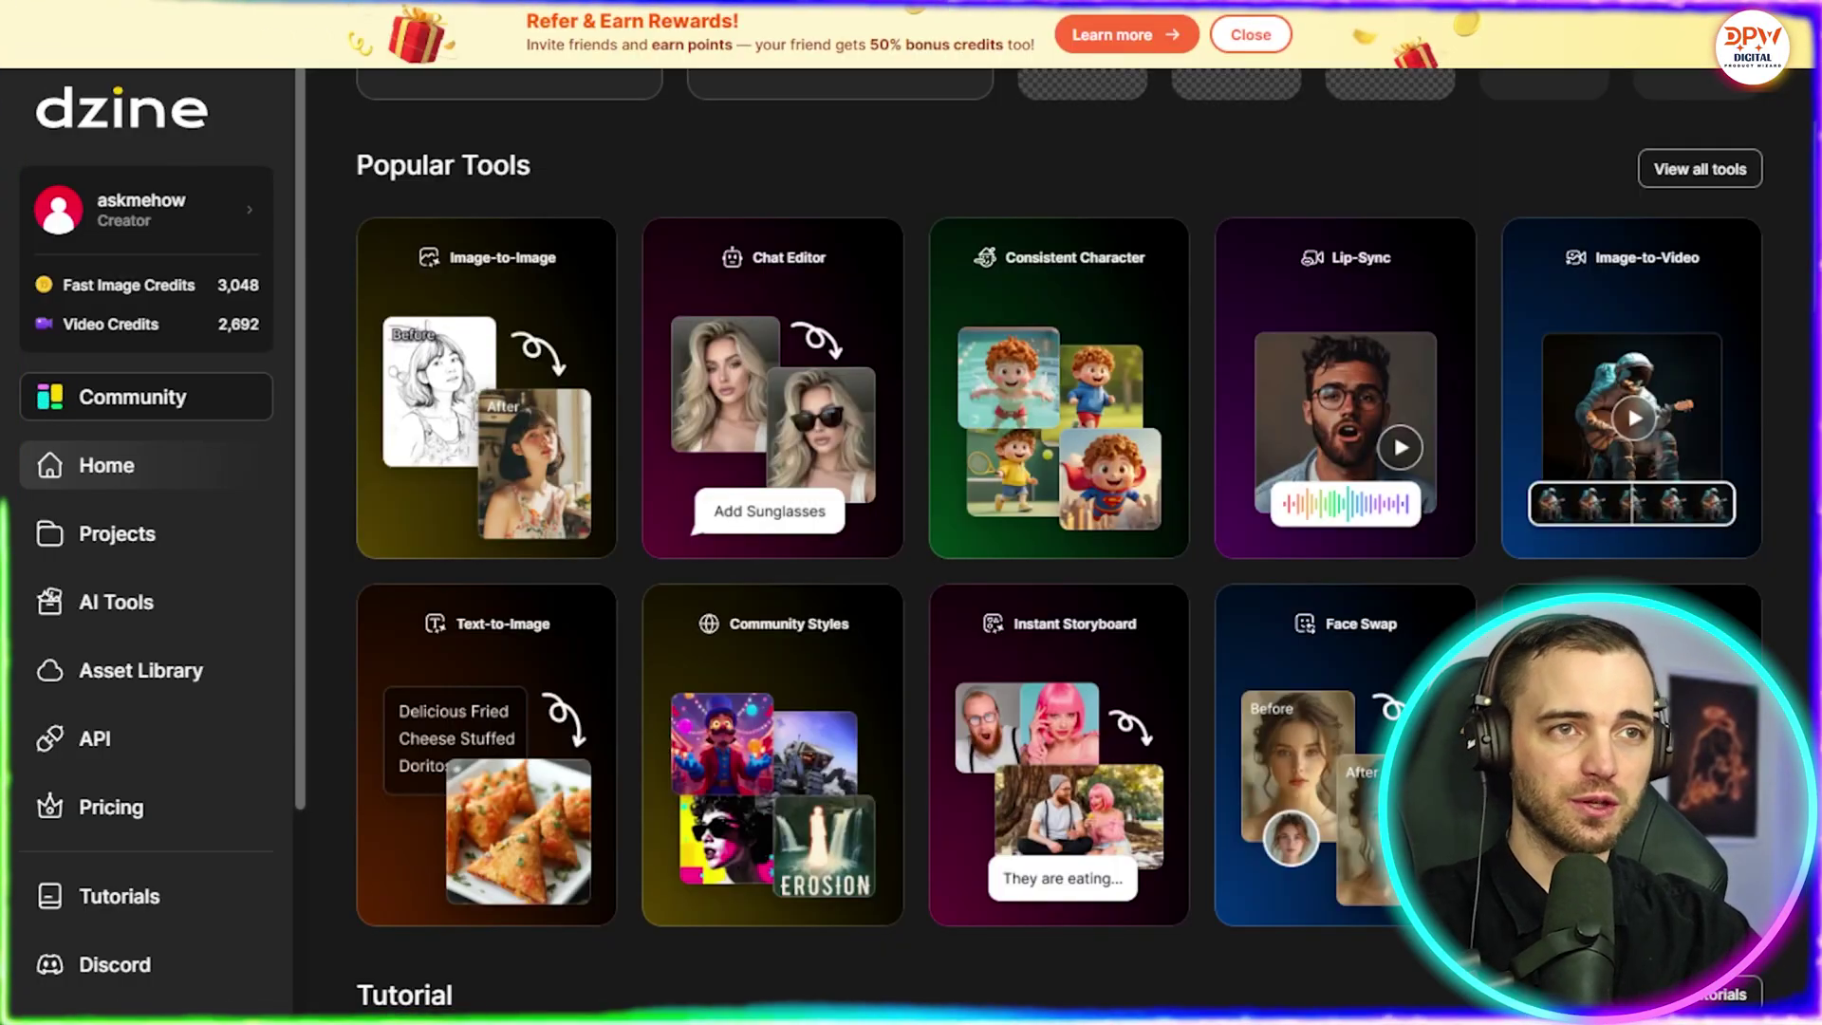
{"action": "scroll", "coordinate": [1044, 522], "scroll_direction": "down", "scroll_amount": 5}
{"action": "scroll", "coordinate": [1045, 522], "scroll_direction": "down", "scroll_amount": 4}
{"action": "scroll", "coordinate": [1044, 522], "scroll_direction": "down", "scroll_amount": 5}
{"action": "scroll", "coordinate": [1044, 522], "scroll_direction": "down", "scroll_amount": 5}
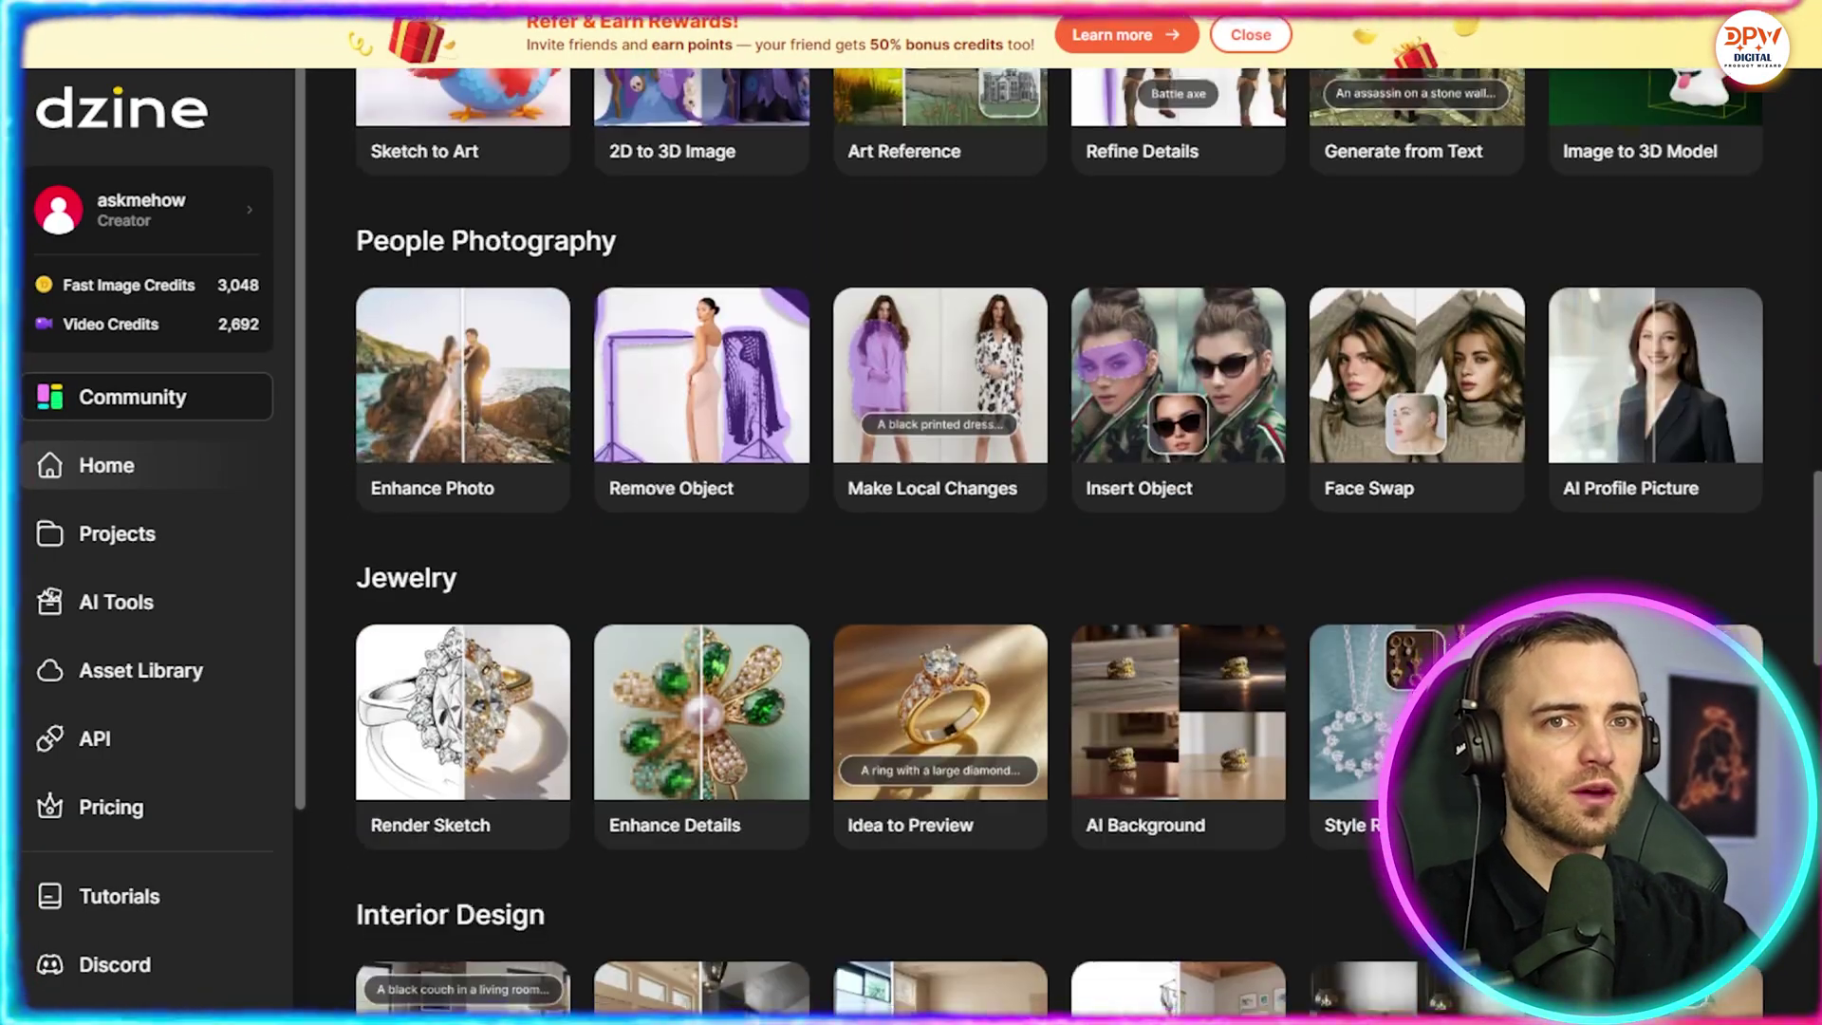
{"action": "scroll", "coordinate": [1044, 522], "scroll_direction": "up", "scroll_amount": 20}
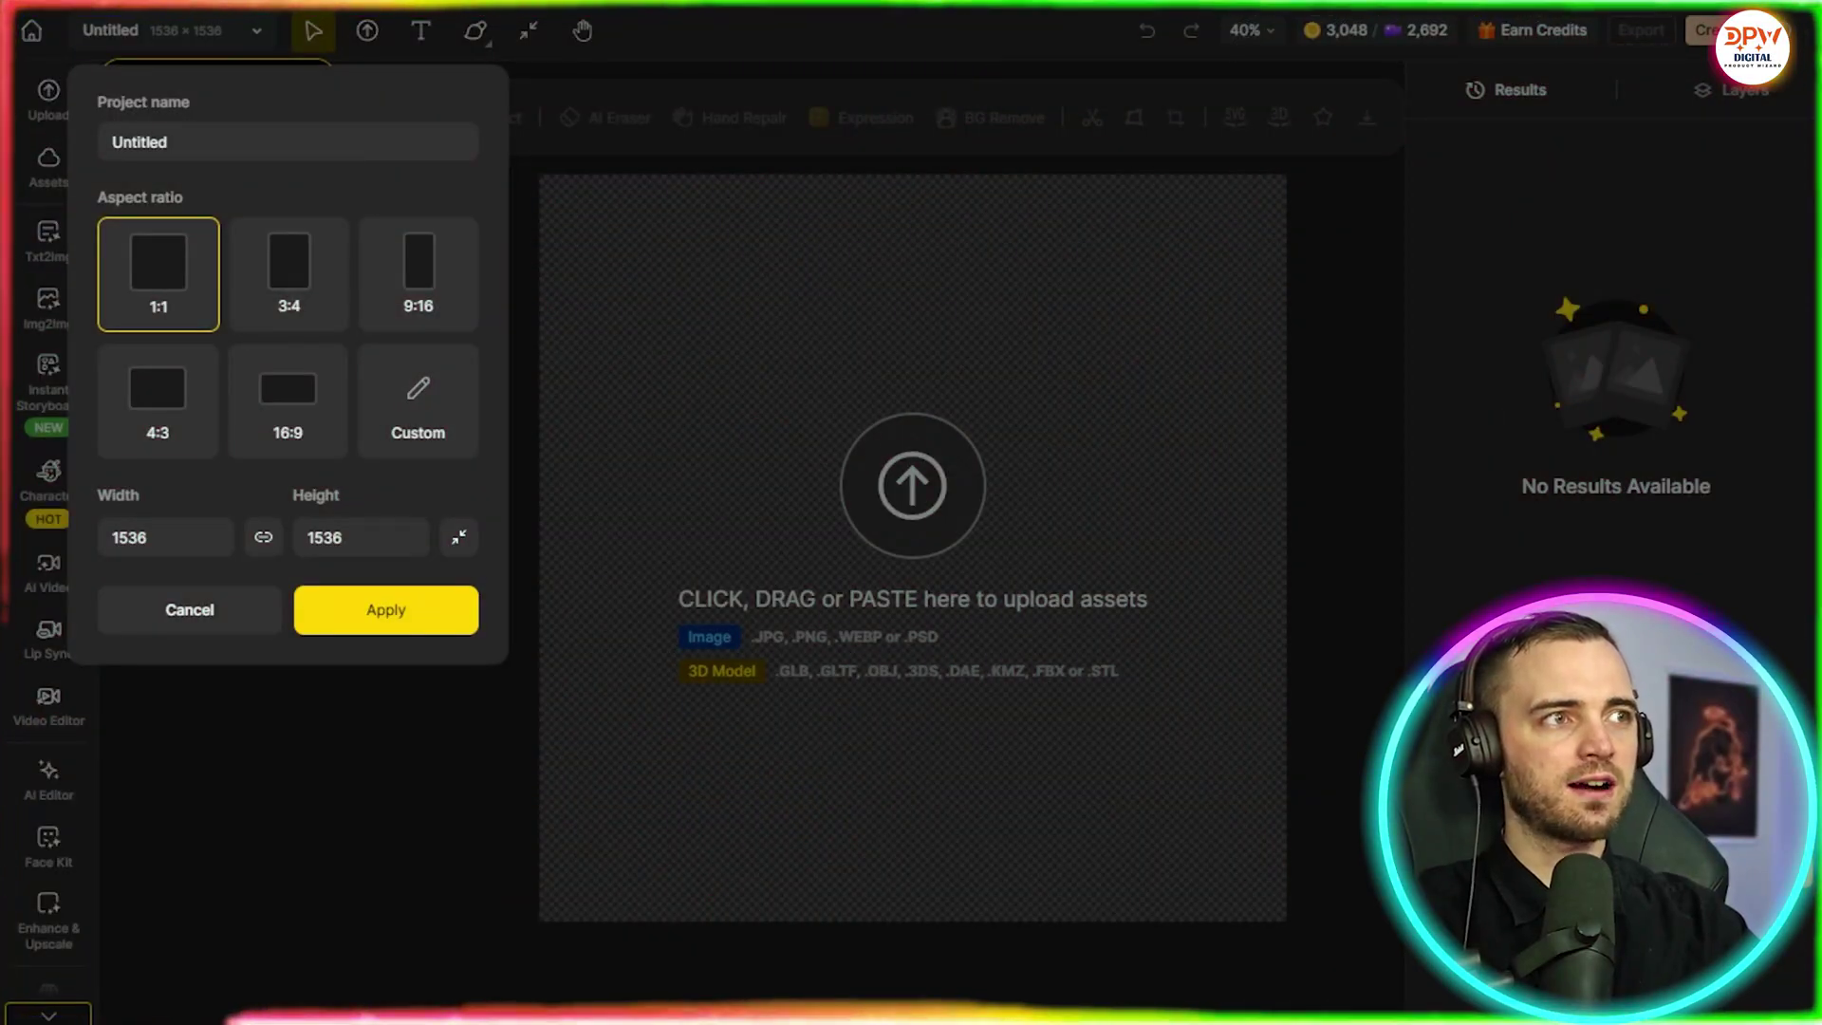
{"action": "left_click", "coordinate": [418, 275]}
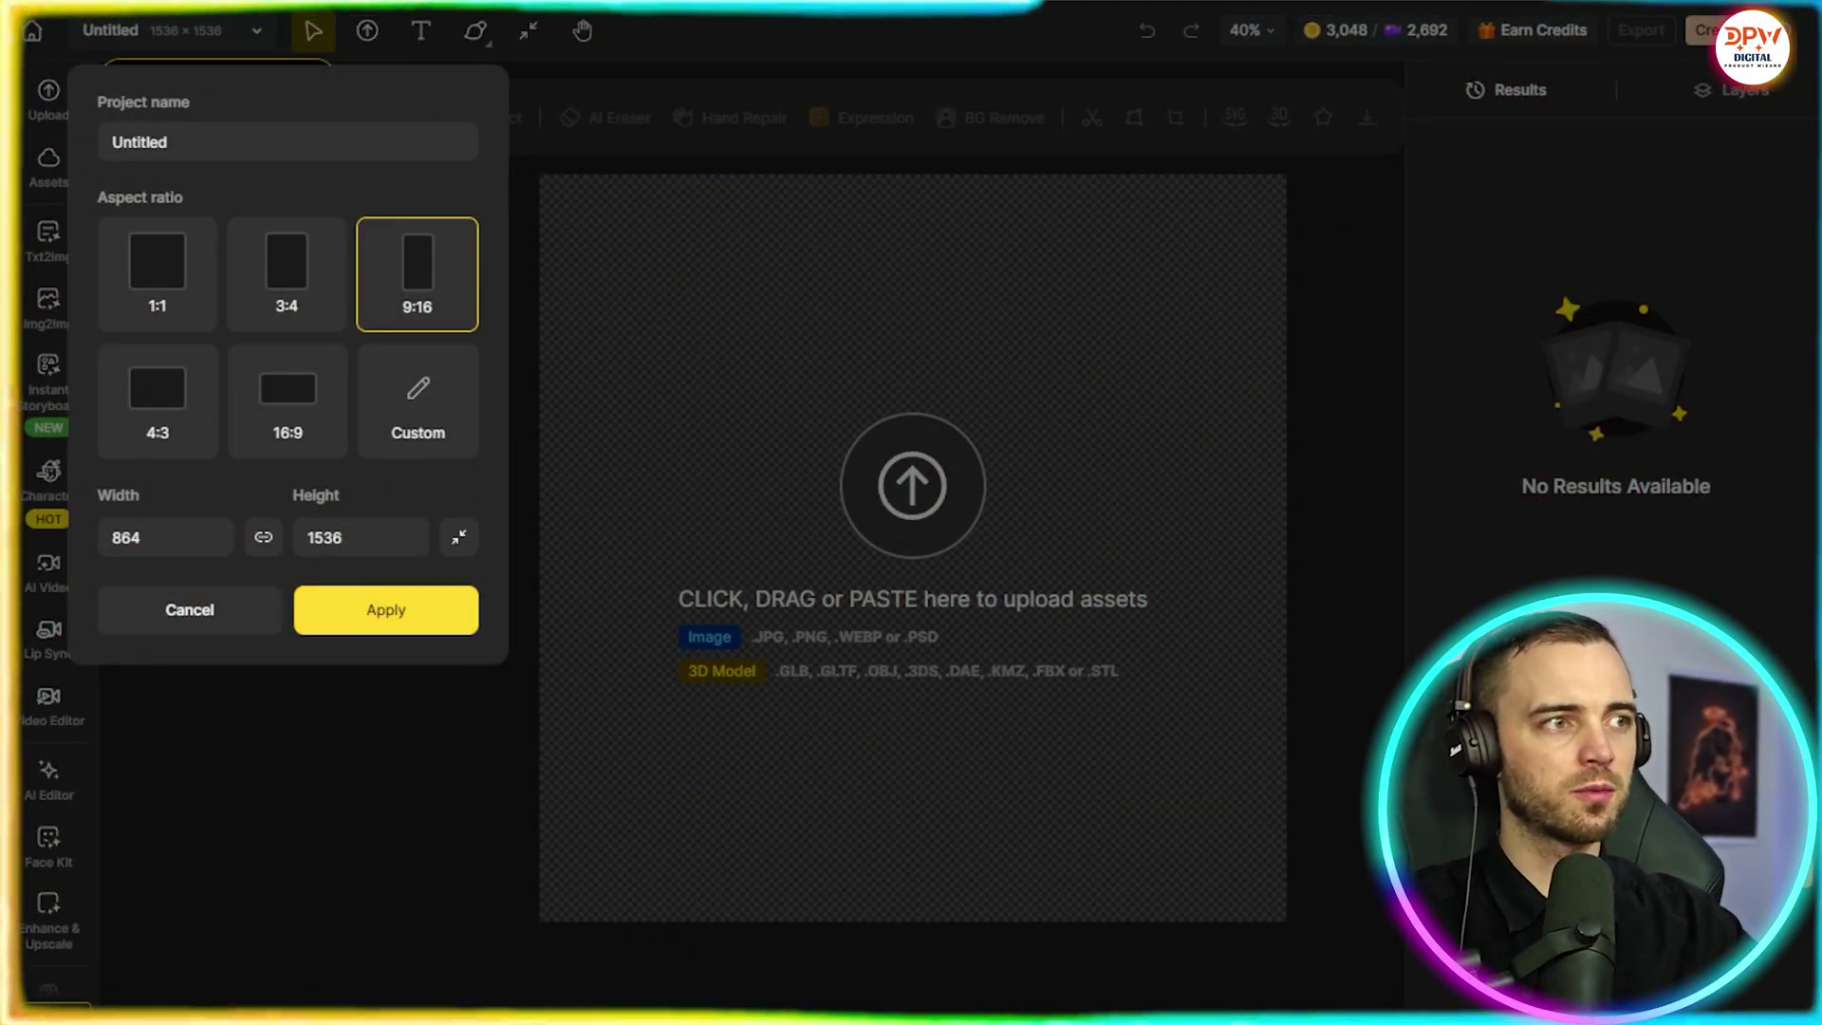
{"action": "left_click", "coordinate": [387, 610]}
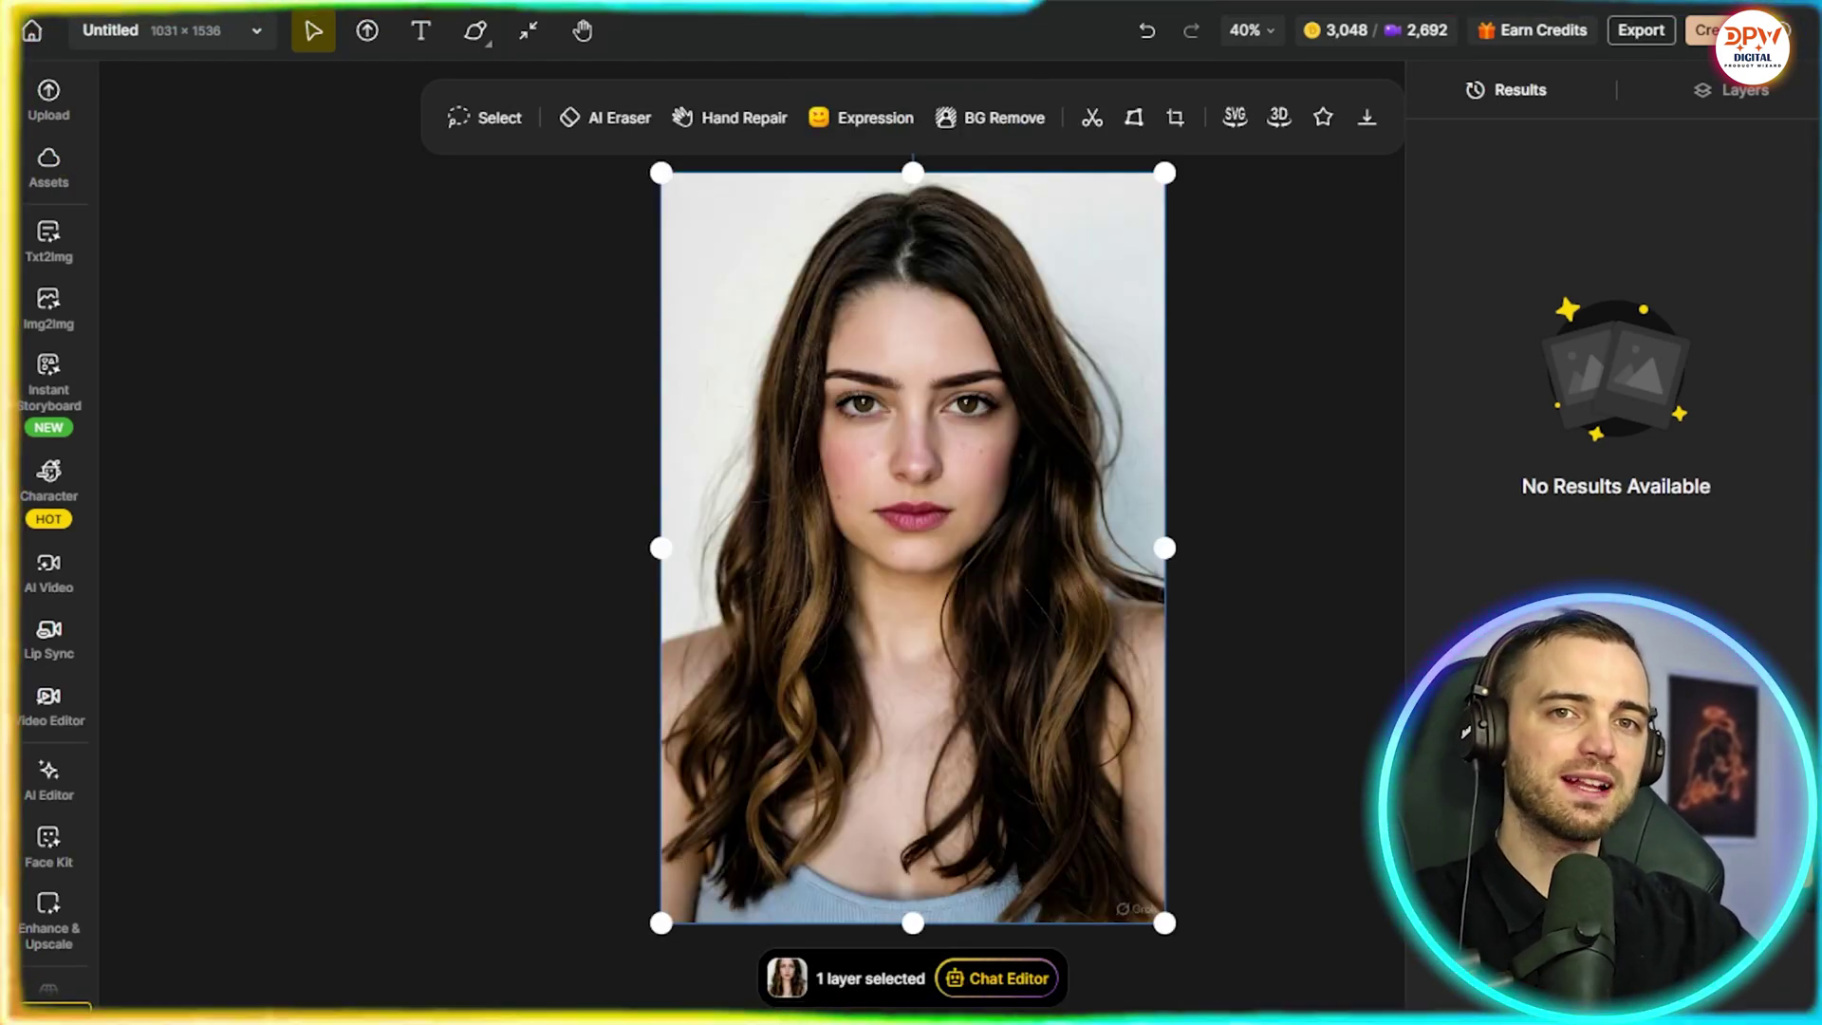
{"action": "mouse_move", "coordinate": [48, 641]}
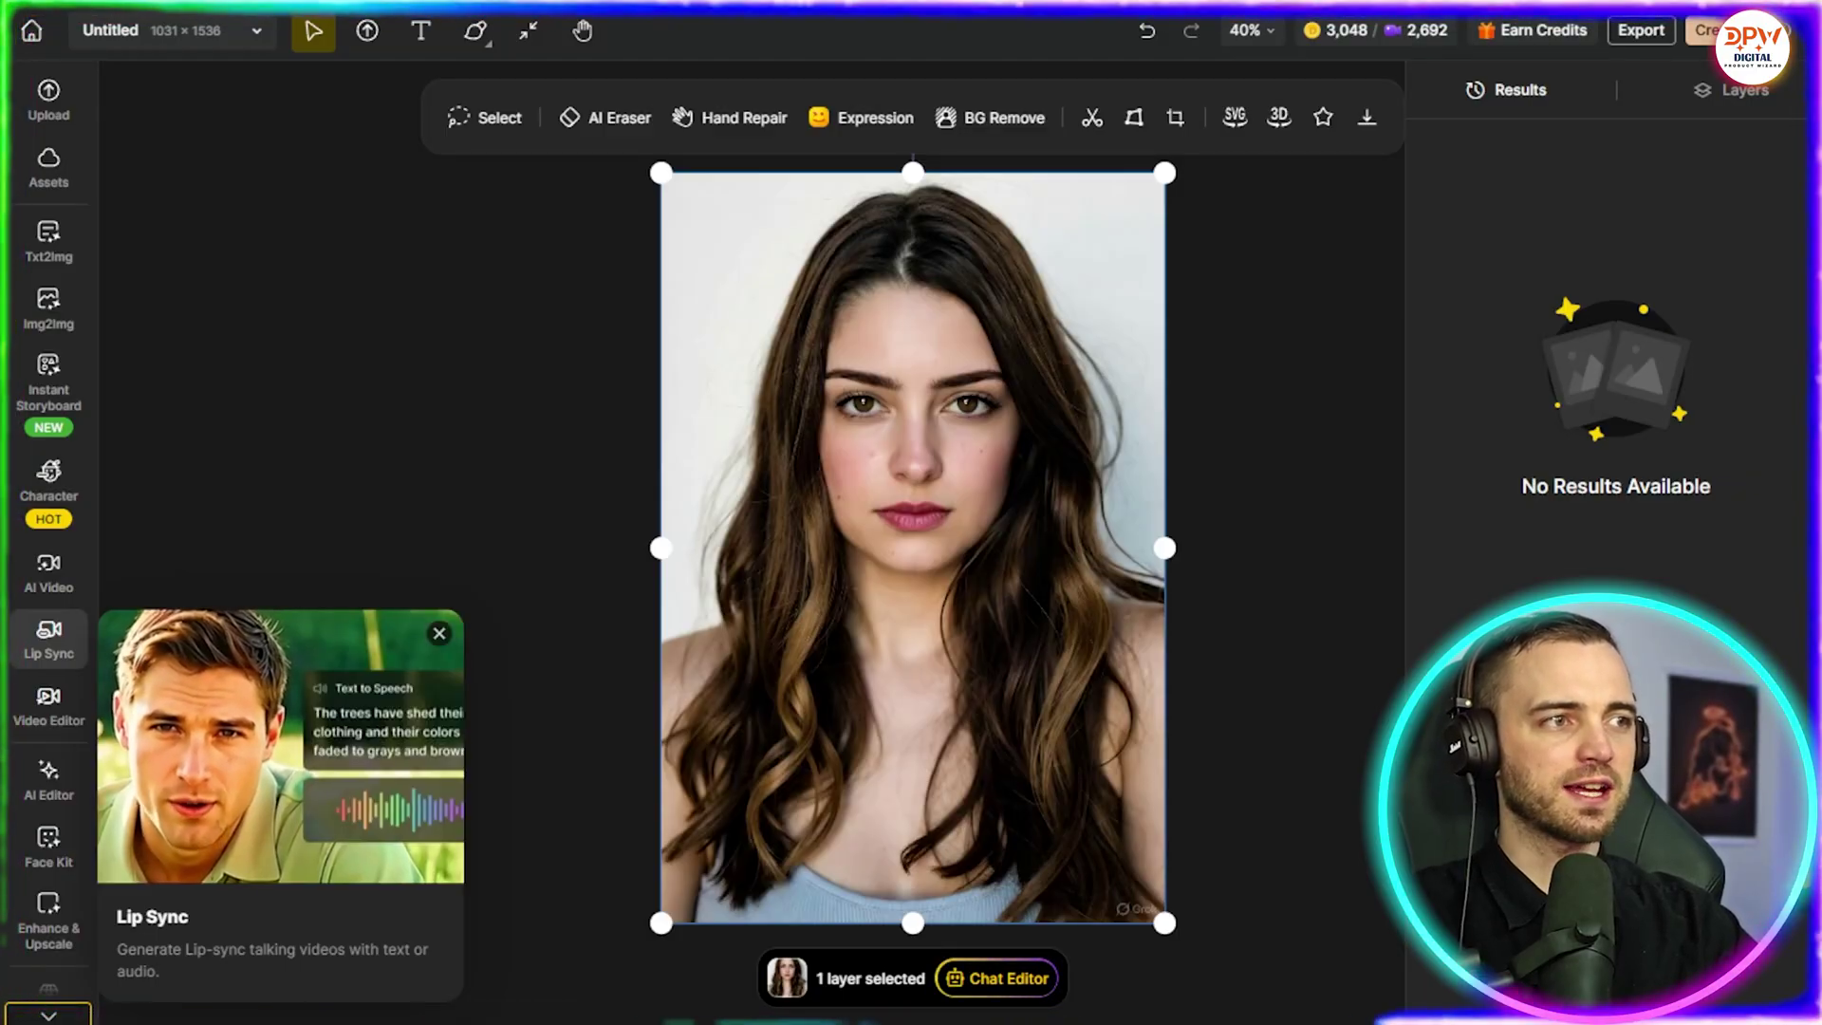
- Load the woman's 9:16-cropped portrait into Lip Sync as a 5-second face track
{"action": "left_click", "coordinate": [49, 641]}
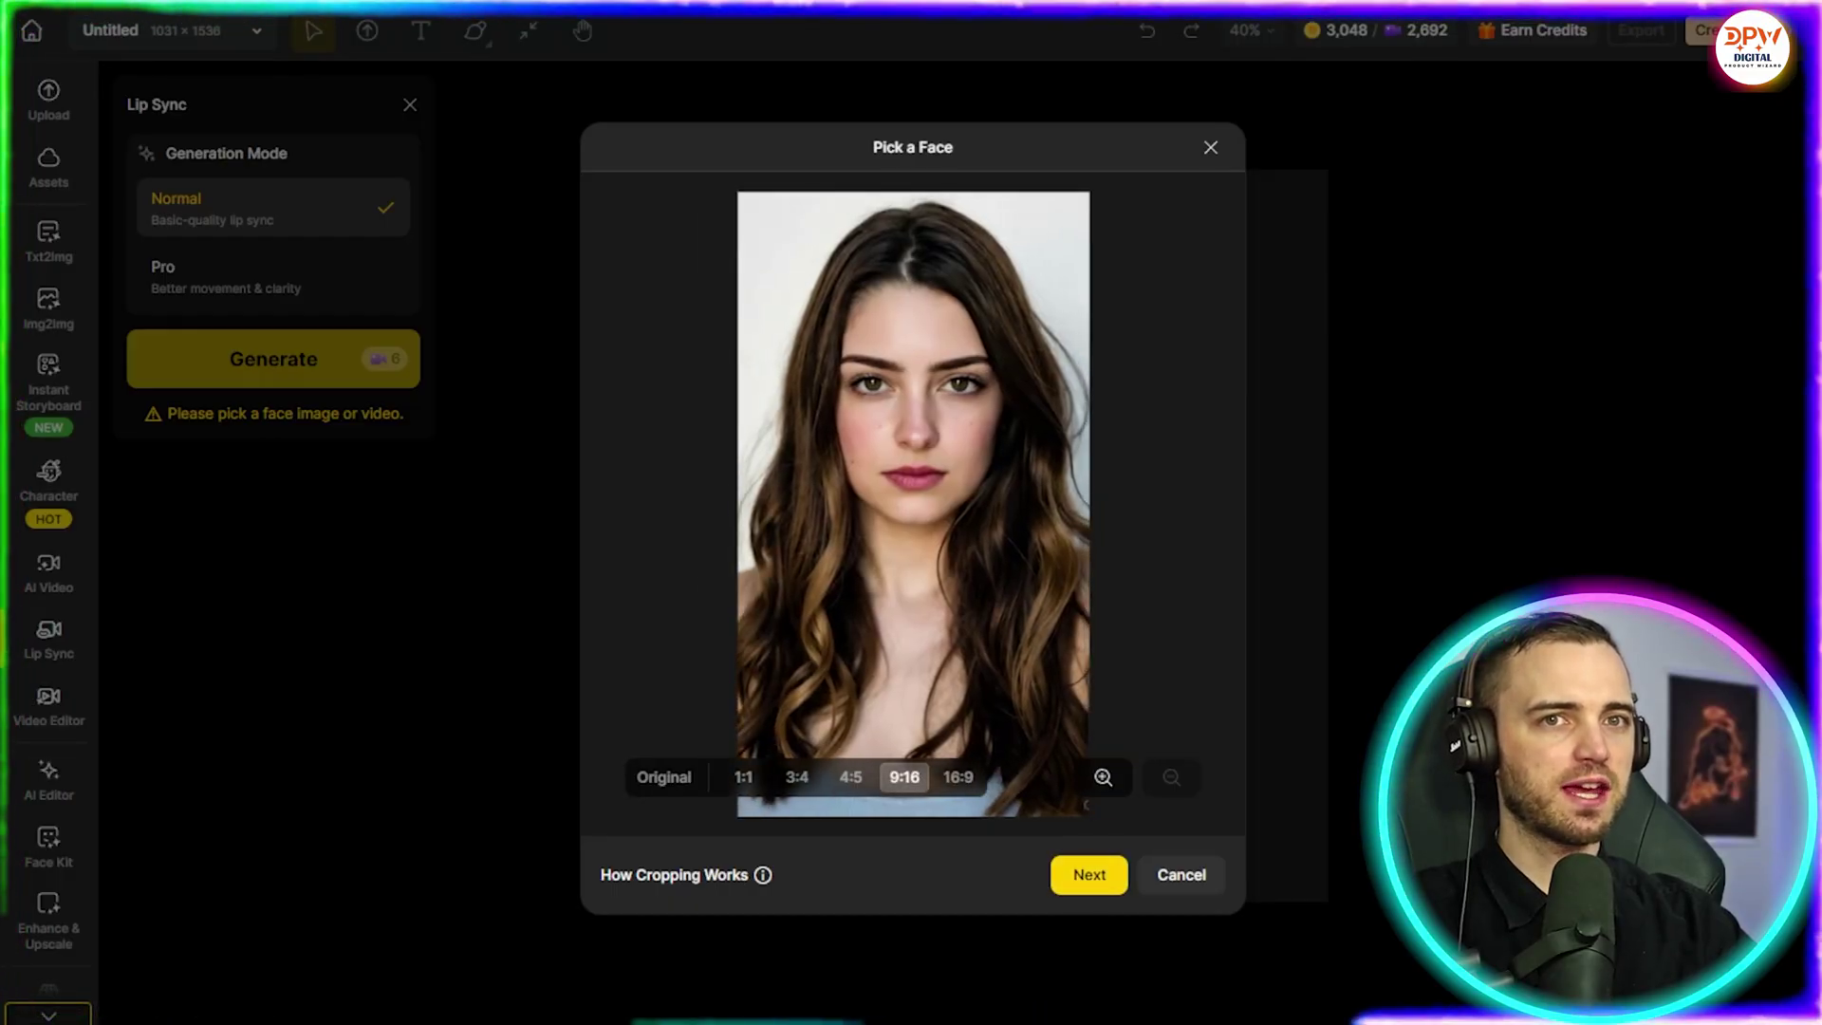
{"action": "left_click", "coordinate": [1089, 874]}
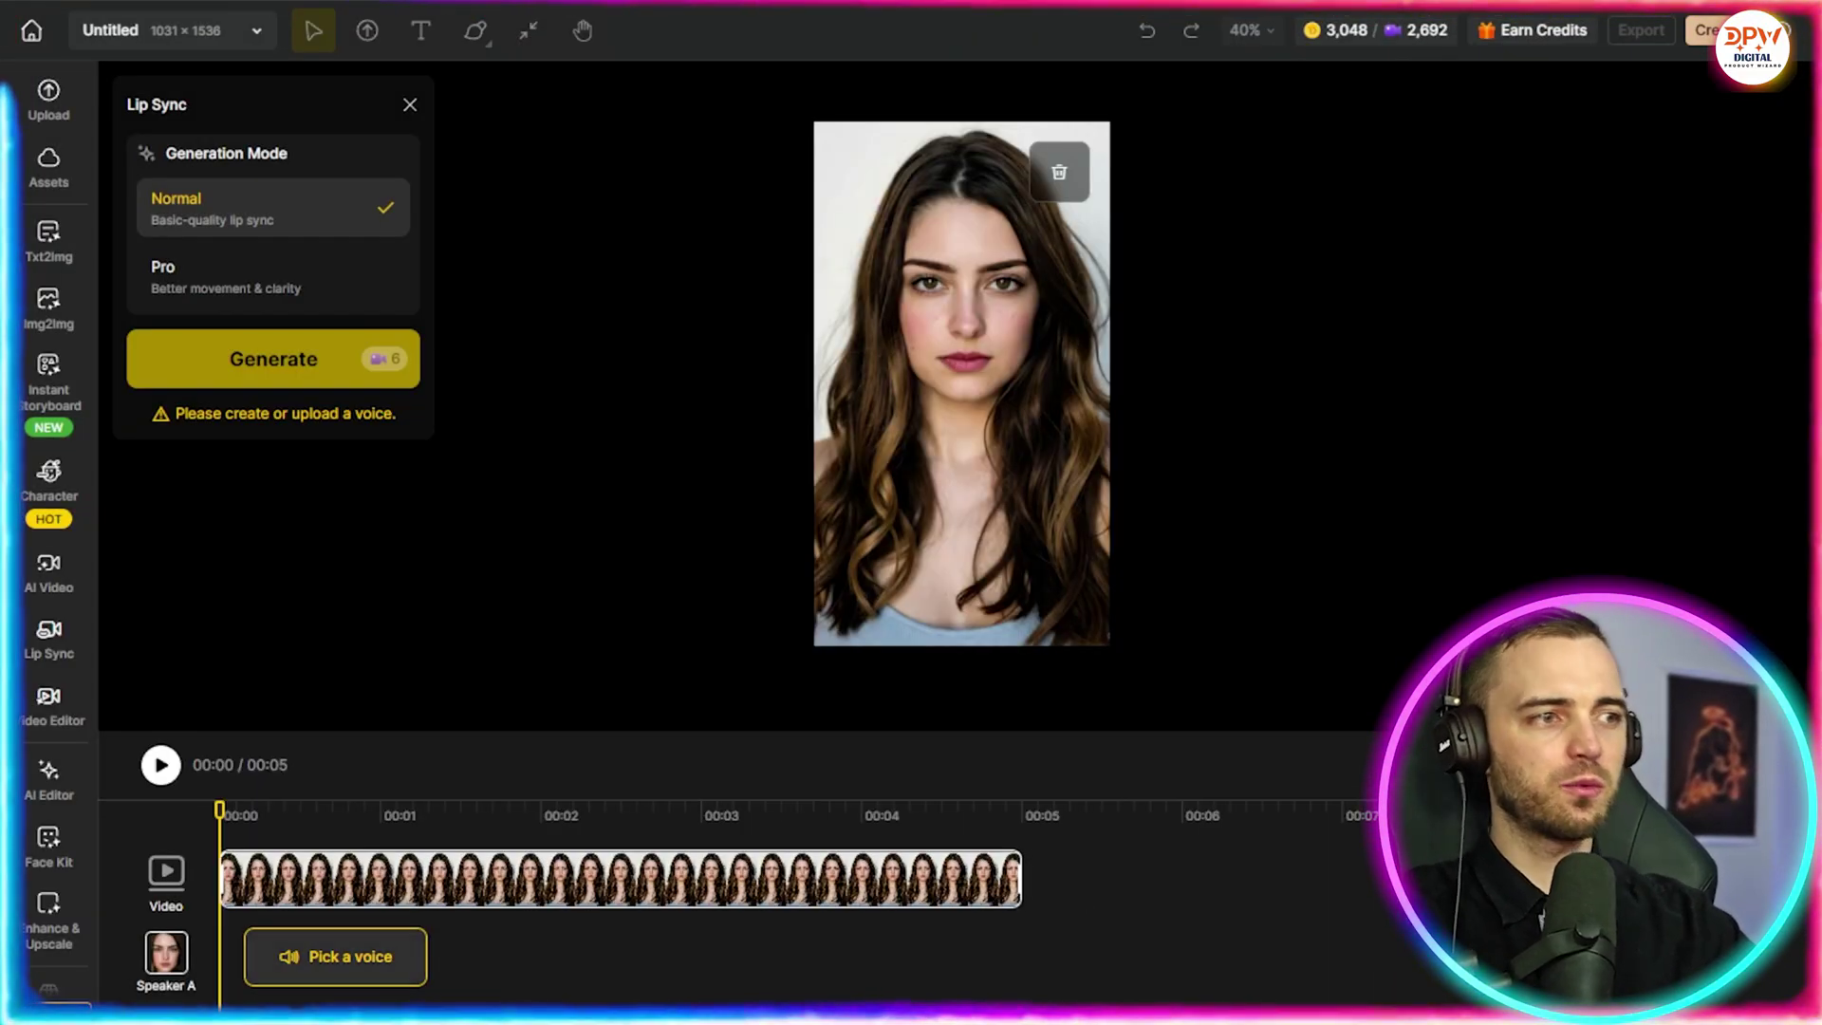
- Browse the Speaker A voice list, then close the voice window without choosing
{"action": "left_click", "coordinate": [335, 956]}
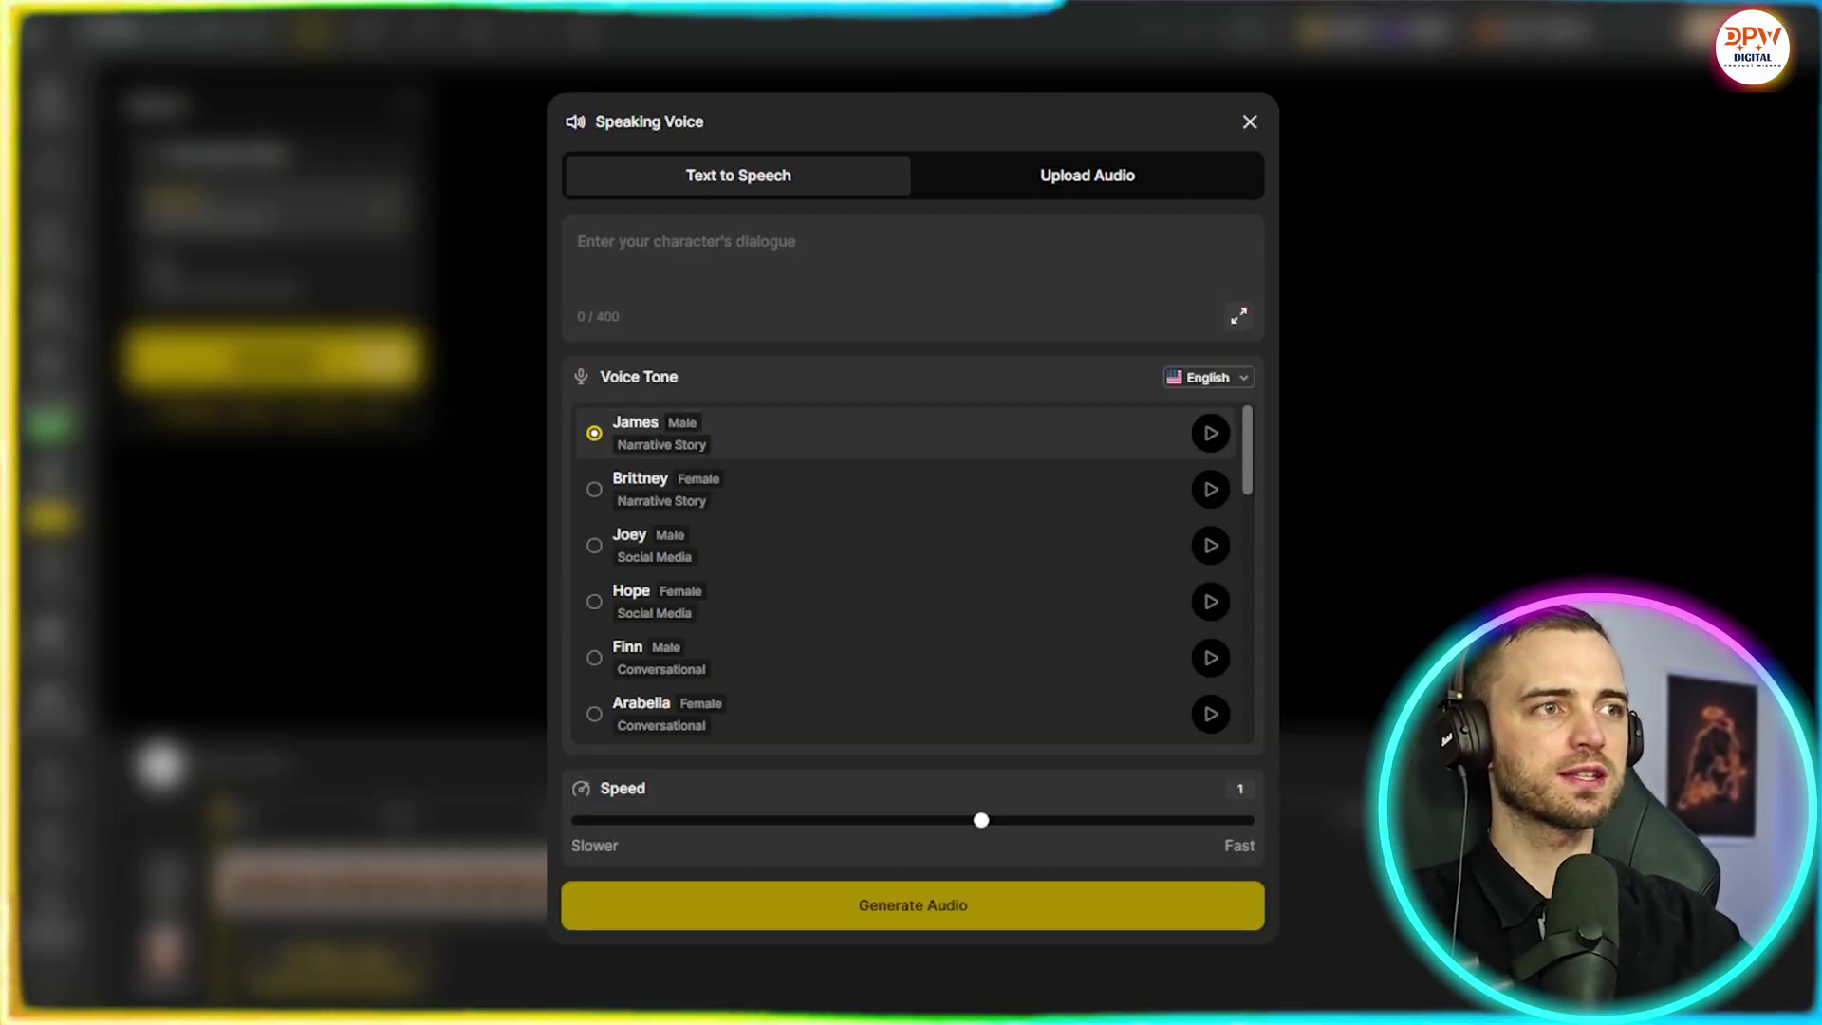
{"action": "scroll", "coordinate": [906, 525], "scroll_direction": "down", "scroll_amount": 3}
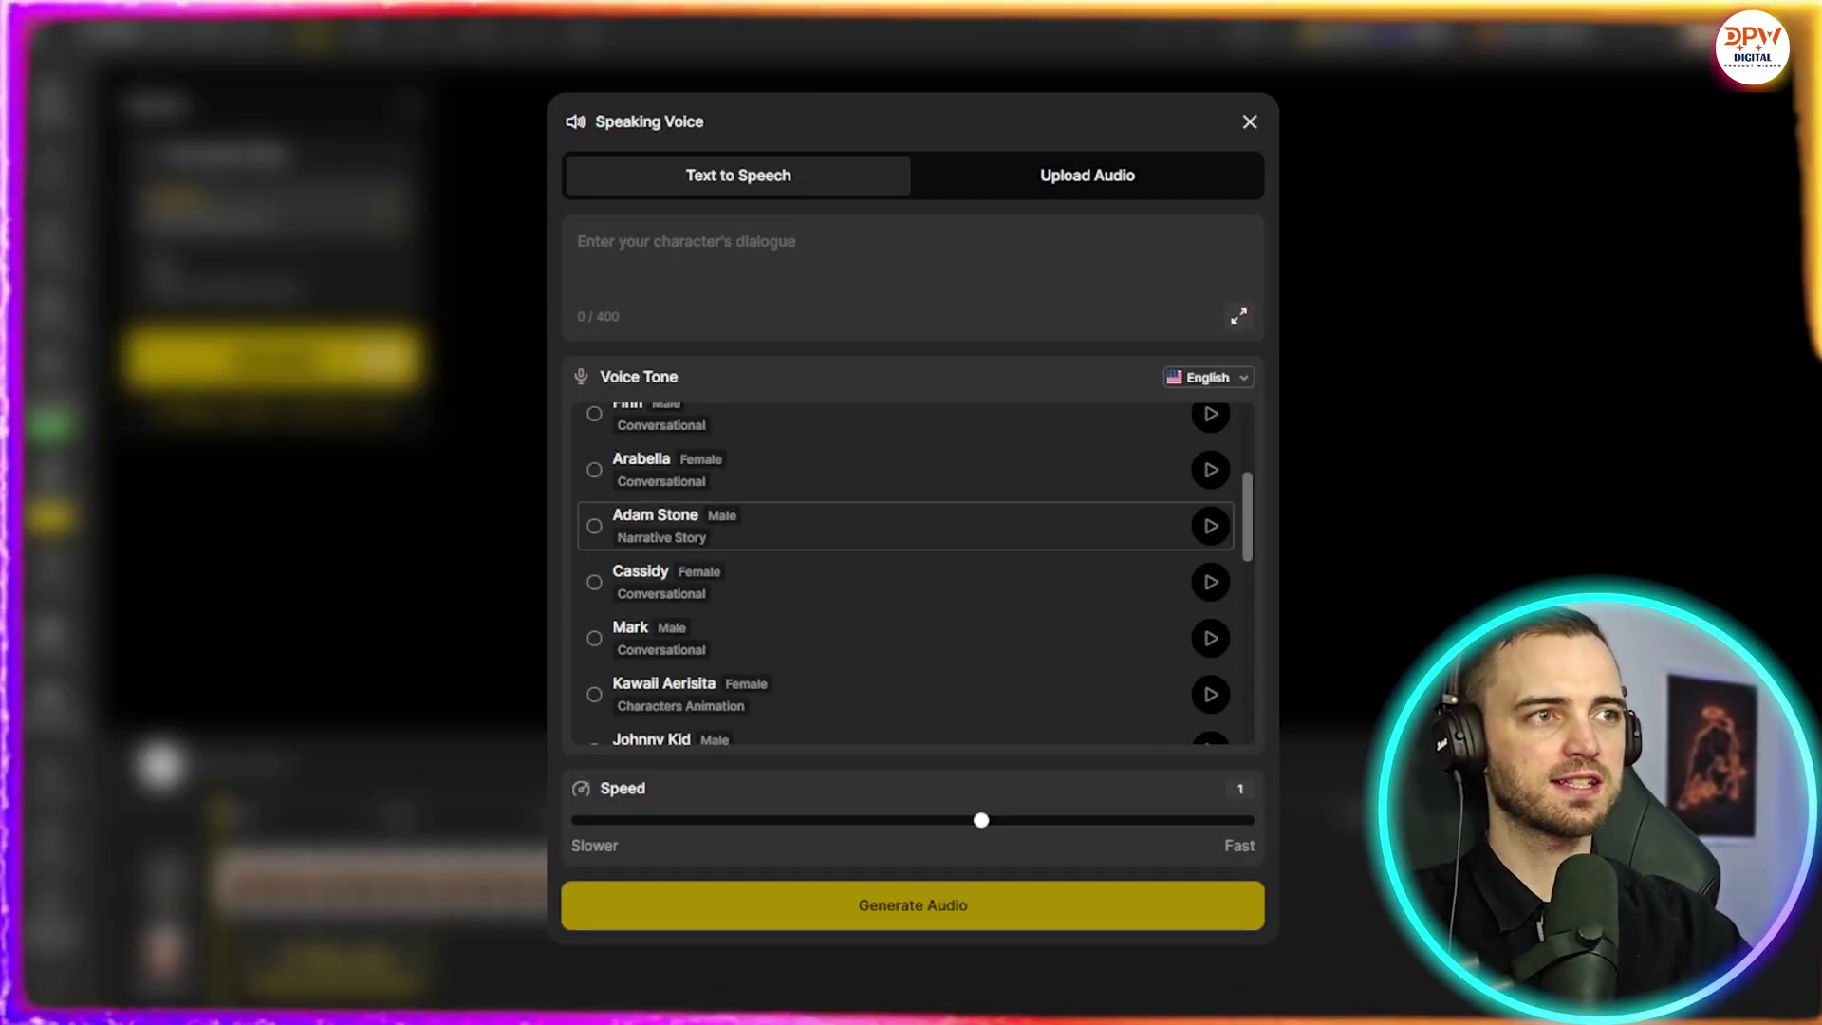
{"action": "scroll", "coordinate": [905, 570], "scroll_direction": "down", "scroll_amount": 5}
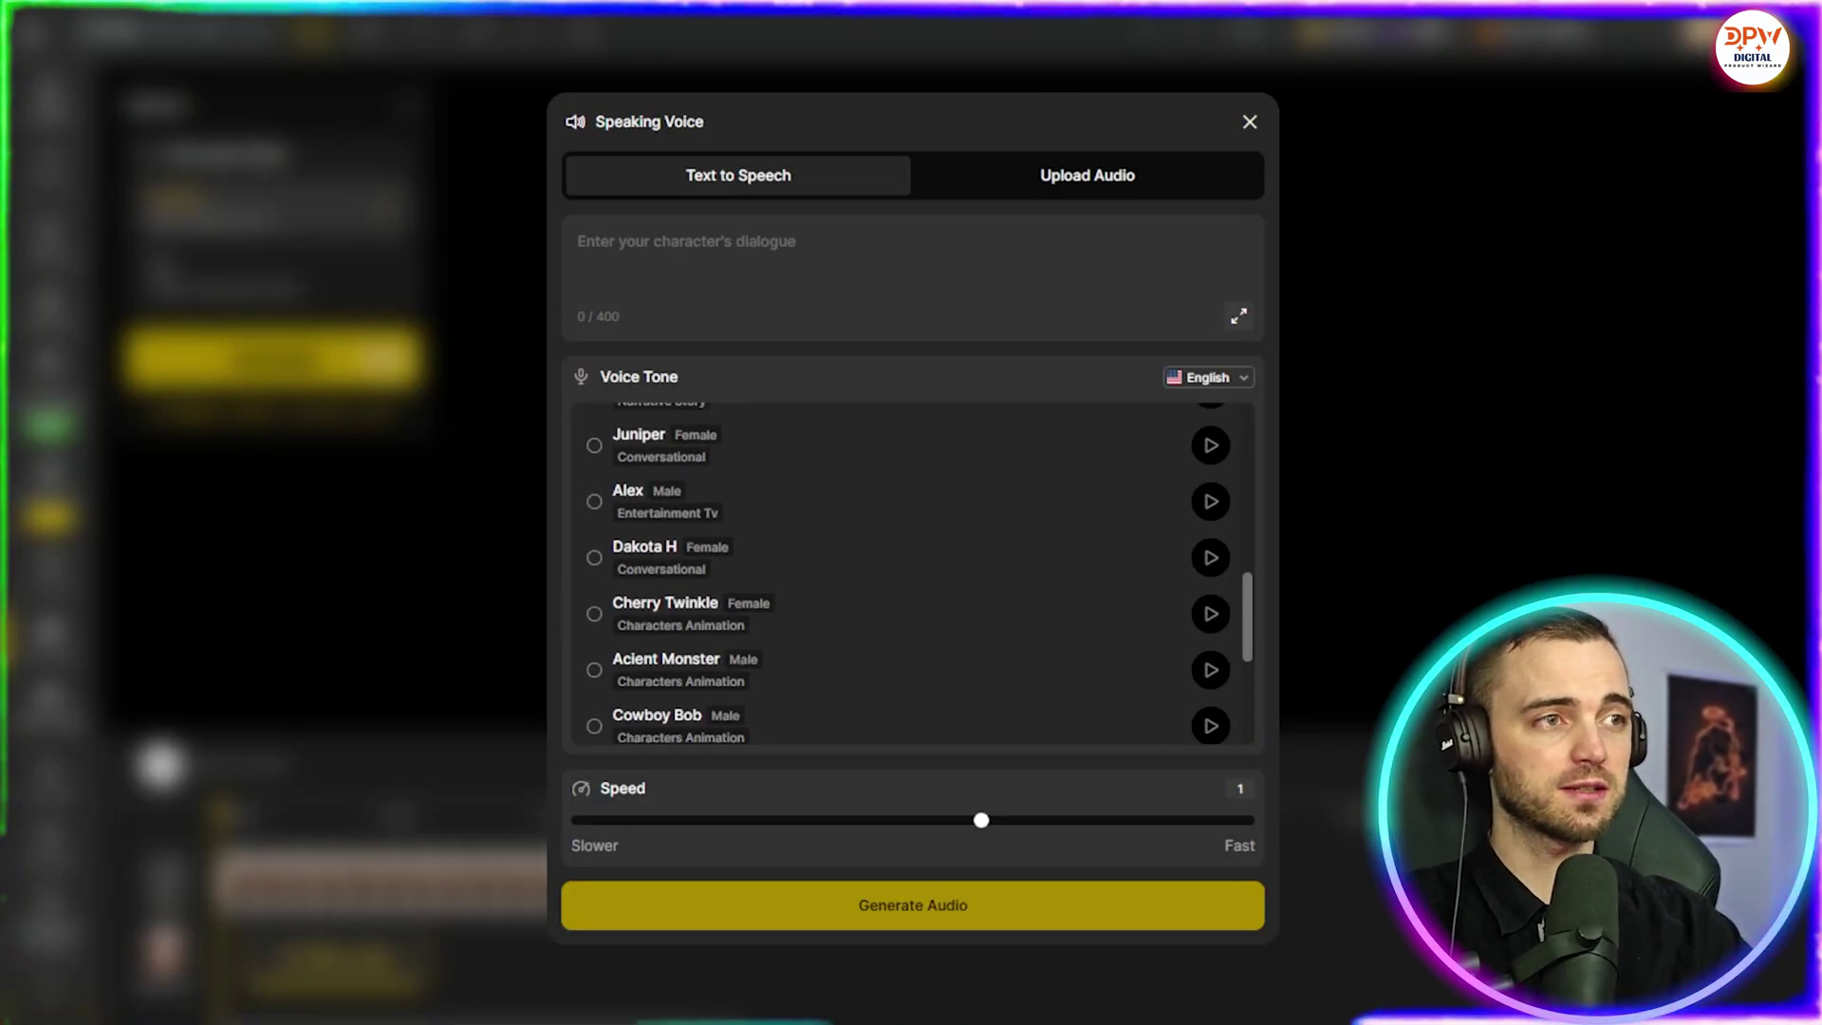
{"action": "scroll", "coordinate": [906, 570], "scroll_direction": "up", "scroll_amount": 10}
{"action": "left_click", "coordinate": [581, 243]}
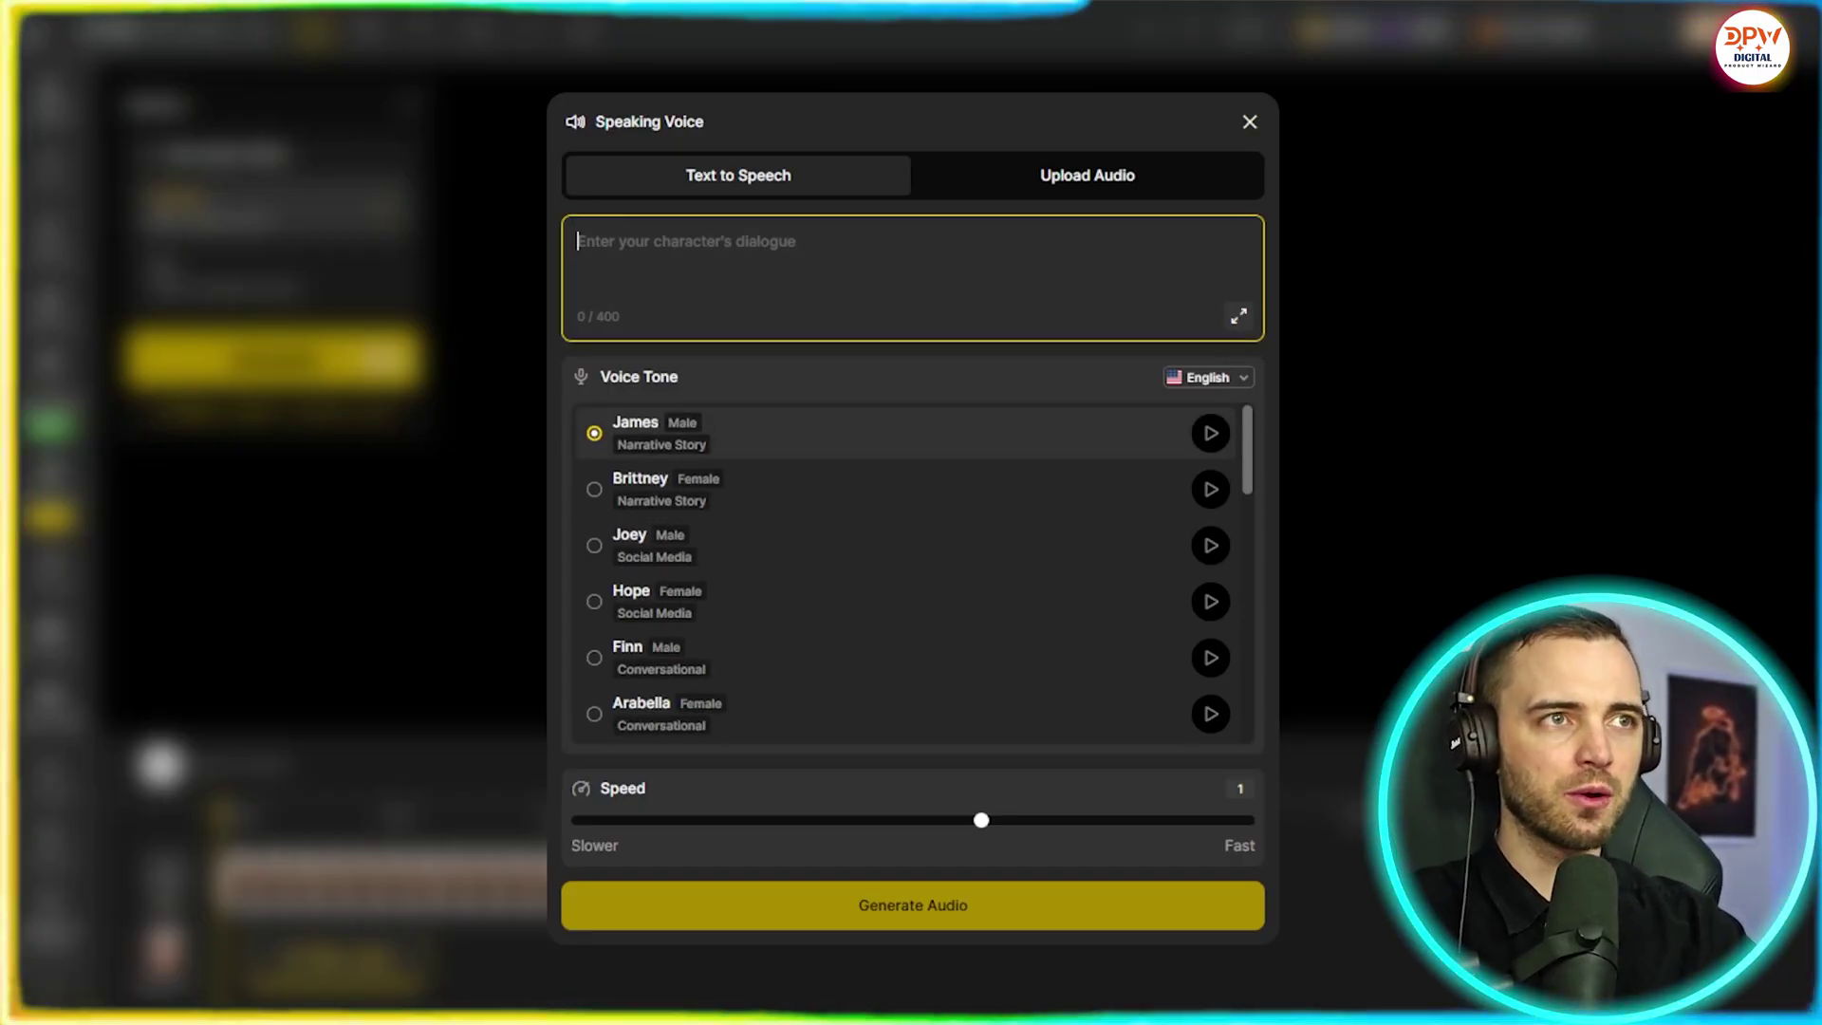
{"action": "key", "text": "Escape"}
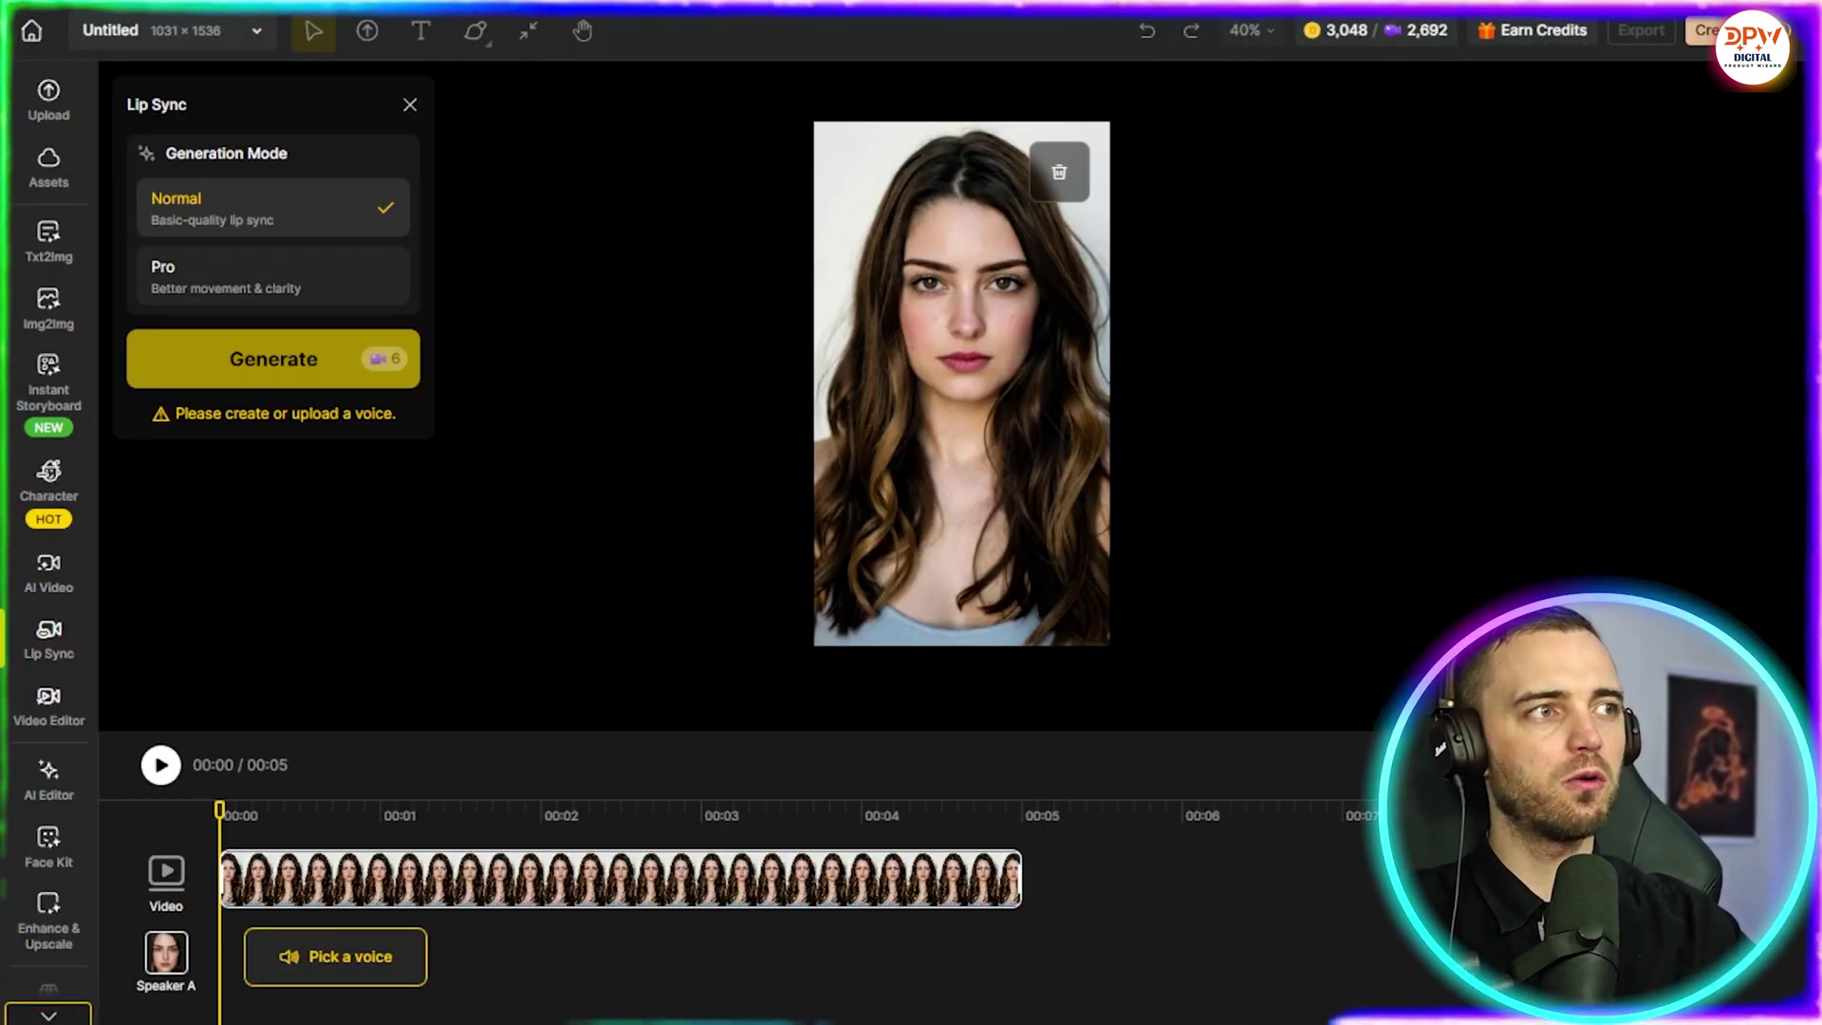
- Switch lip sync to Pro quality and choose the Brittney voice for the woman
{"action": "left_click", "coordinate": [273, 276]}
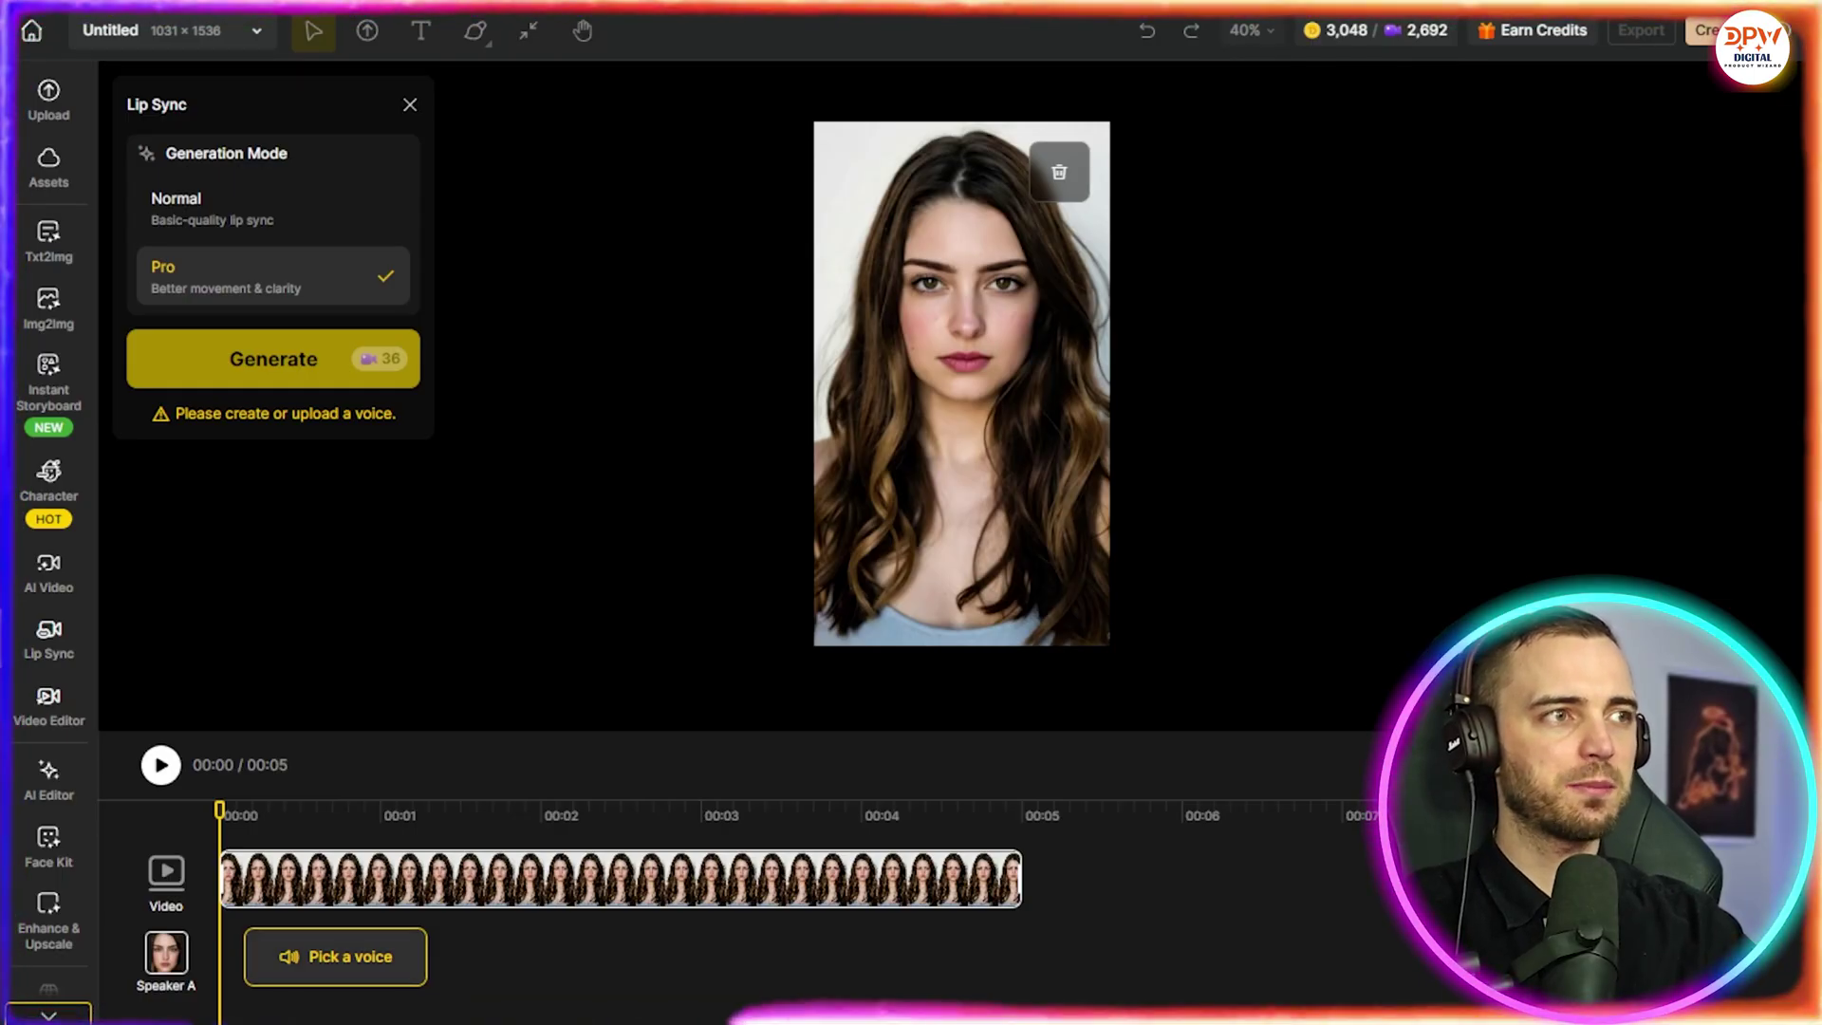
{"action": "left_click", "coordinate": [335, 957]}
{"action": "left_click", "coordinate": [594, 489]}
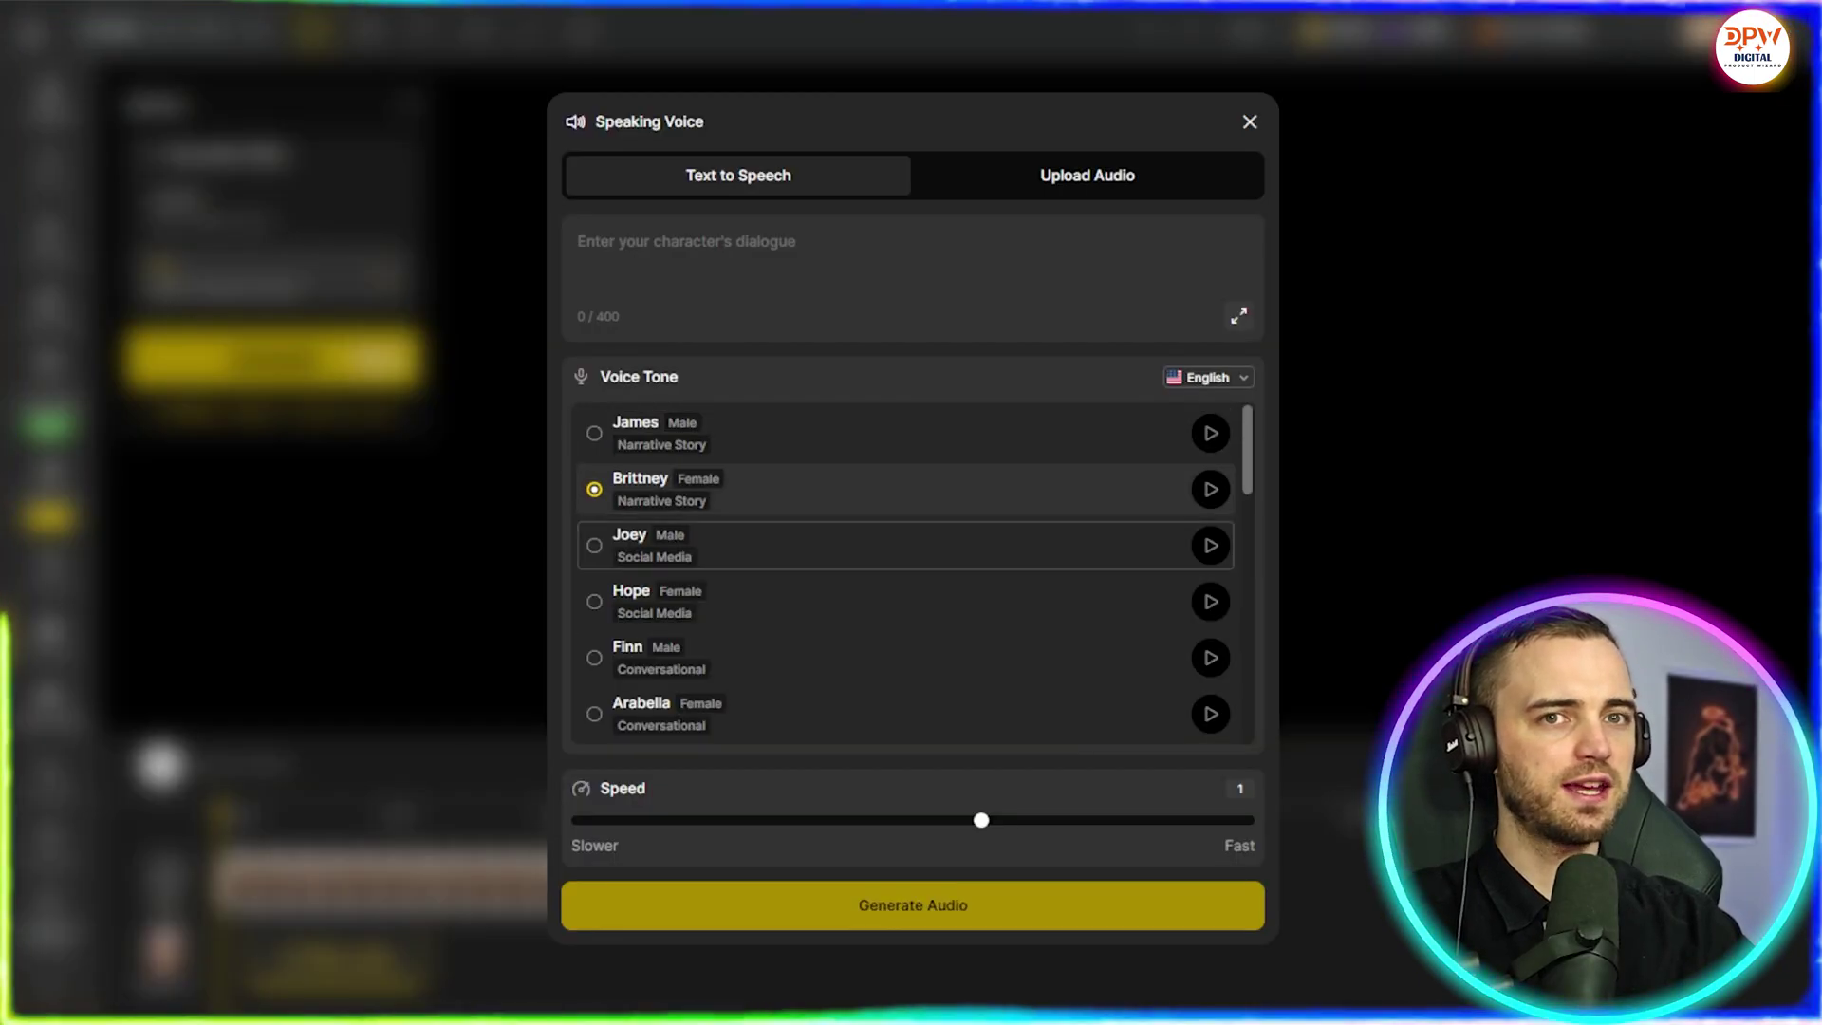
{"action": "left_click", "coordinate": [664, 246]}
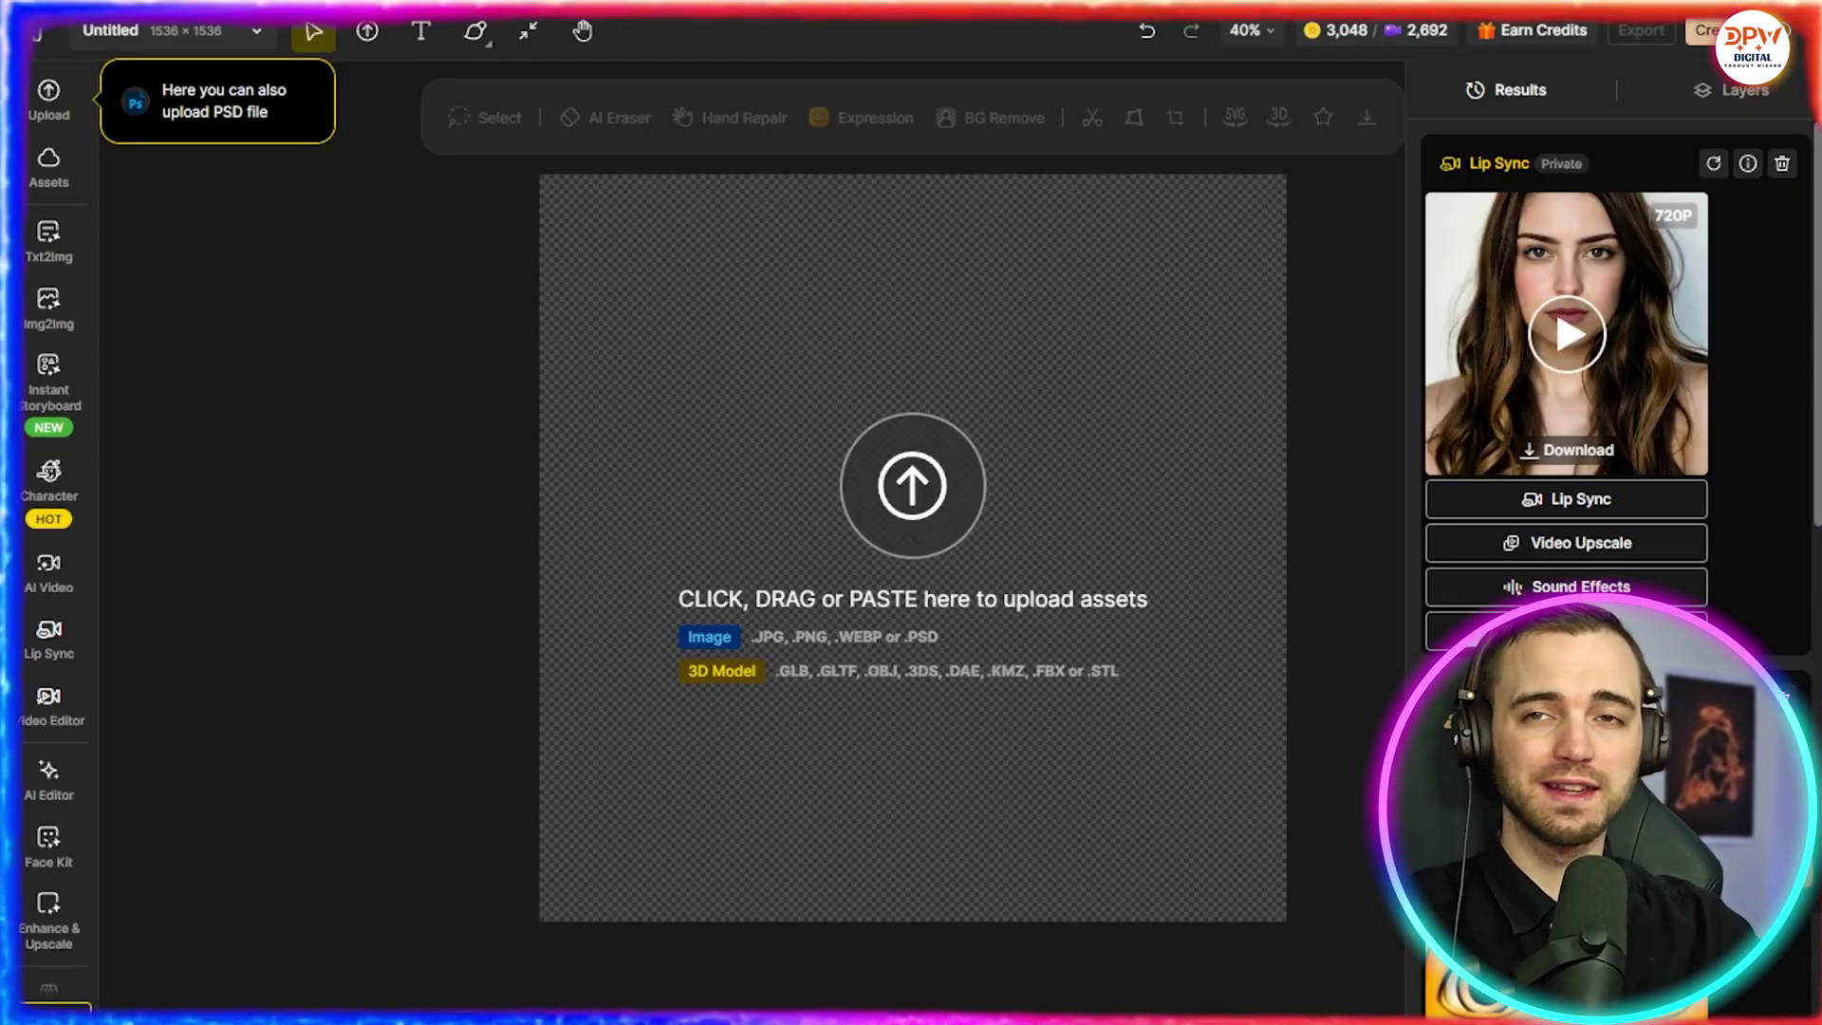
- Scroll the Results panel down to the fox Image-to-Video clip
{"action": "scroll", "coordinate": [1566, 380], "scroll_direction": "down", "scroll_amount": 3}
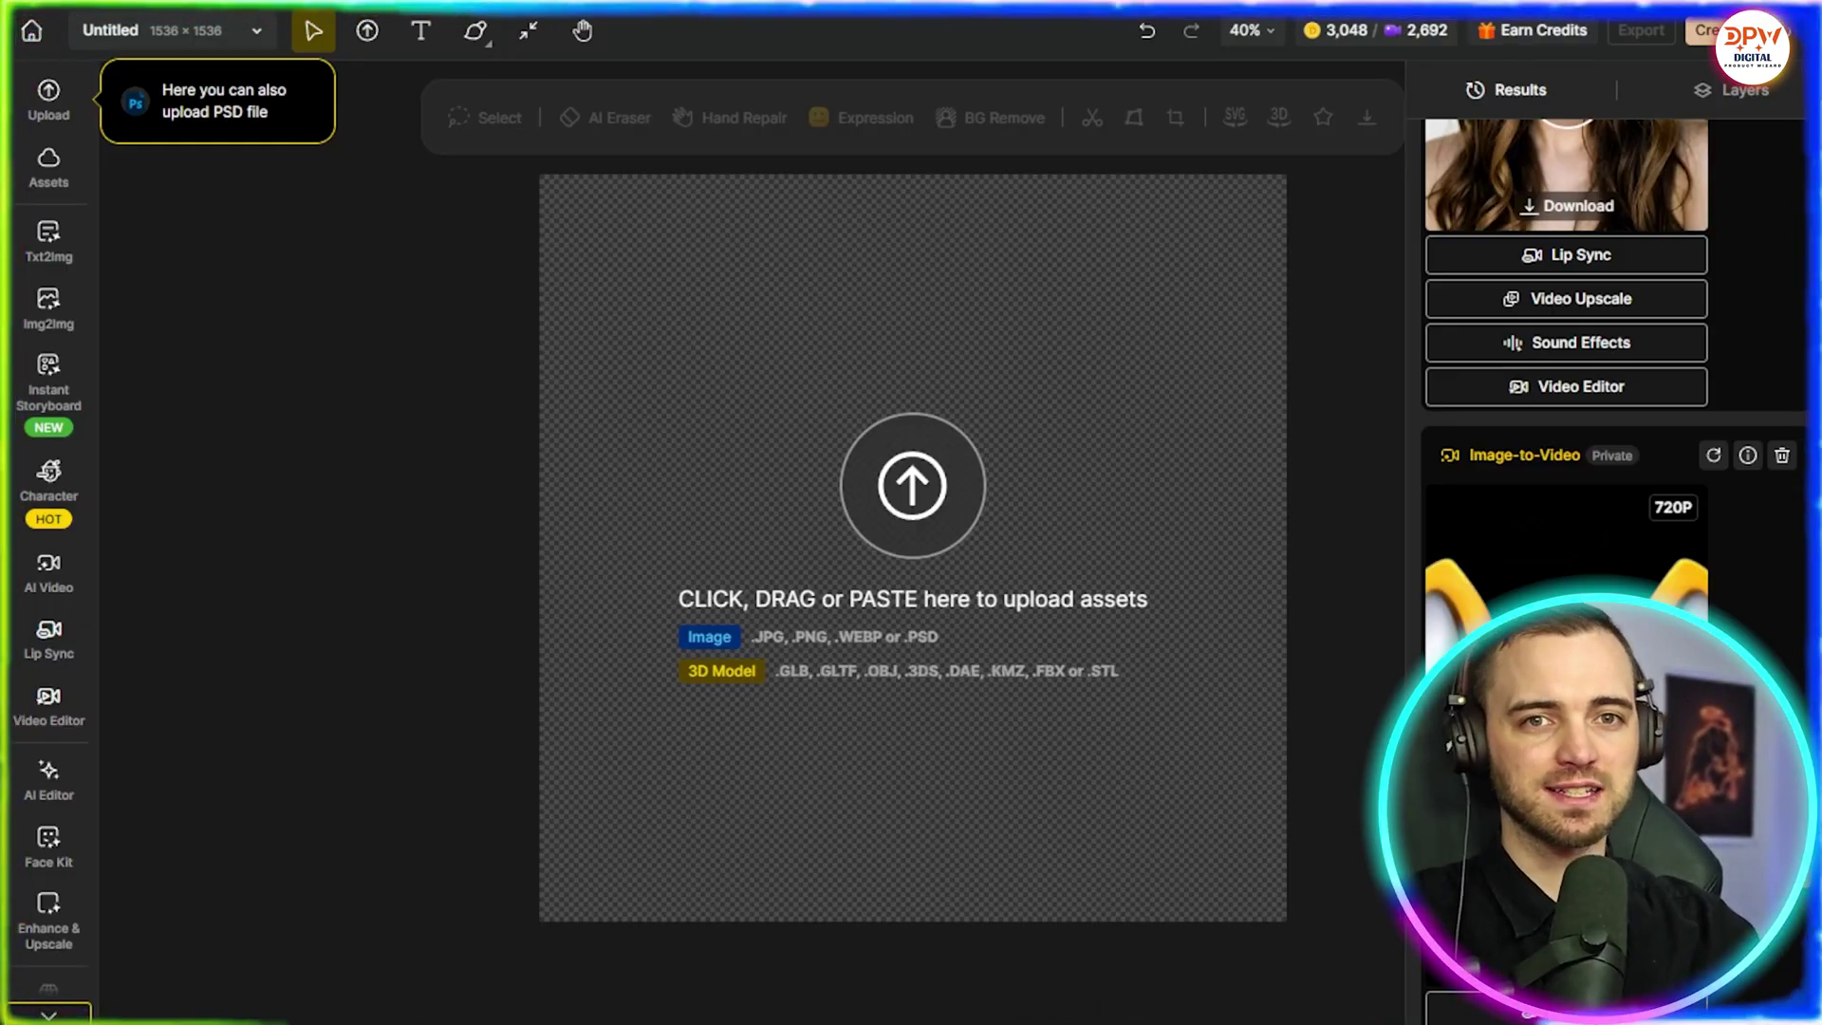
{"action": "scroll", "coordinate": [1566, 380], "scroll_direction": "down", "scroll_amount": 3}
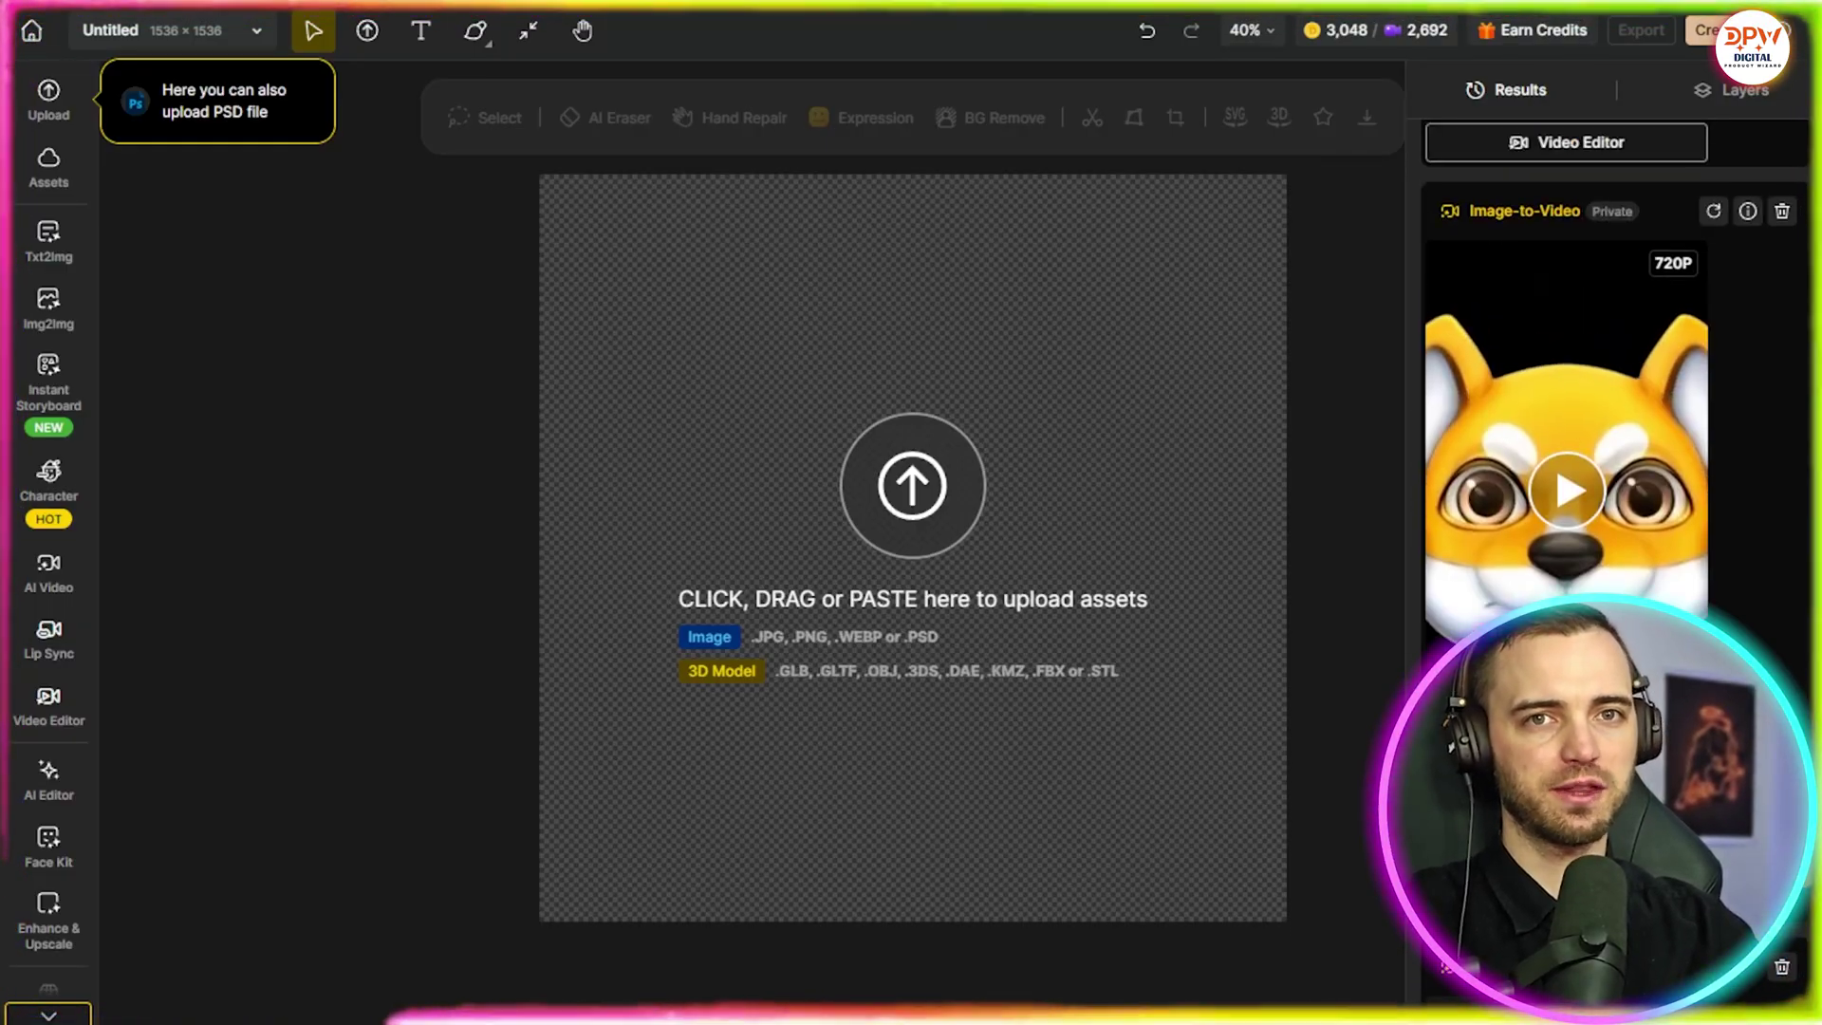
- Play the fox Image-to-Video result, close the preview, and scroll through the results
{"action": "left_click", "coordinate": [1567, 491]}
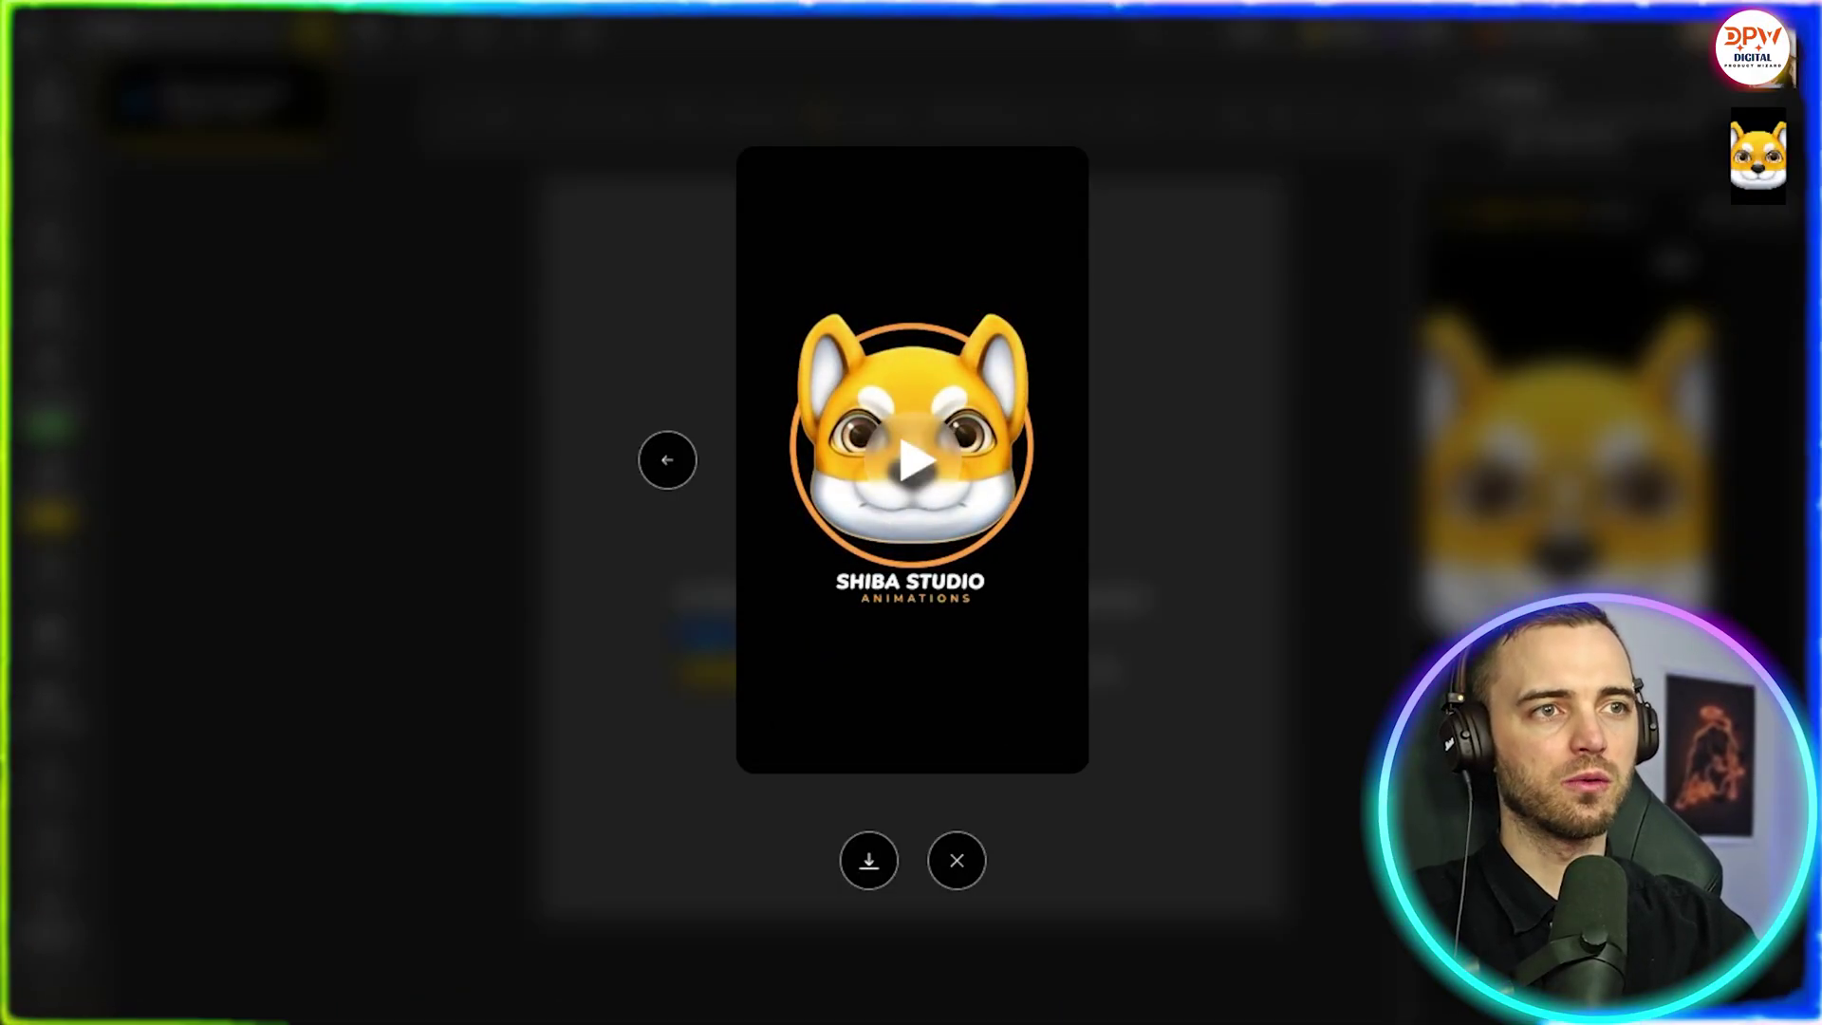
{"action": "key", "text": "Escape"}
{"action": "scroll", "coordinate": [1614, 379], "scroll_direction": "down", "scroll_amount": 5}
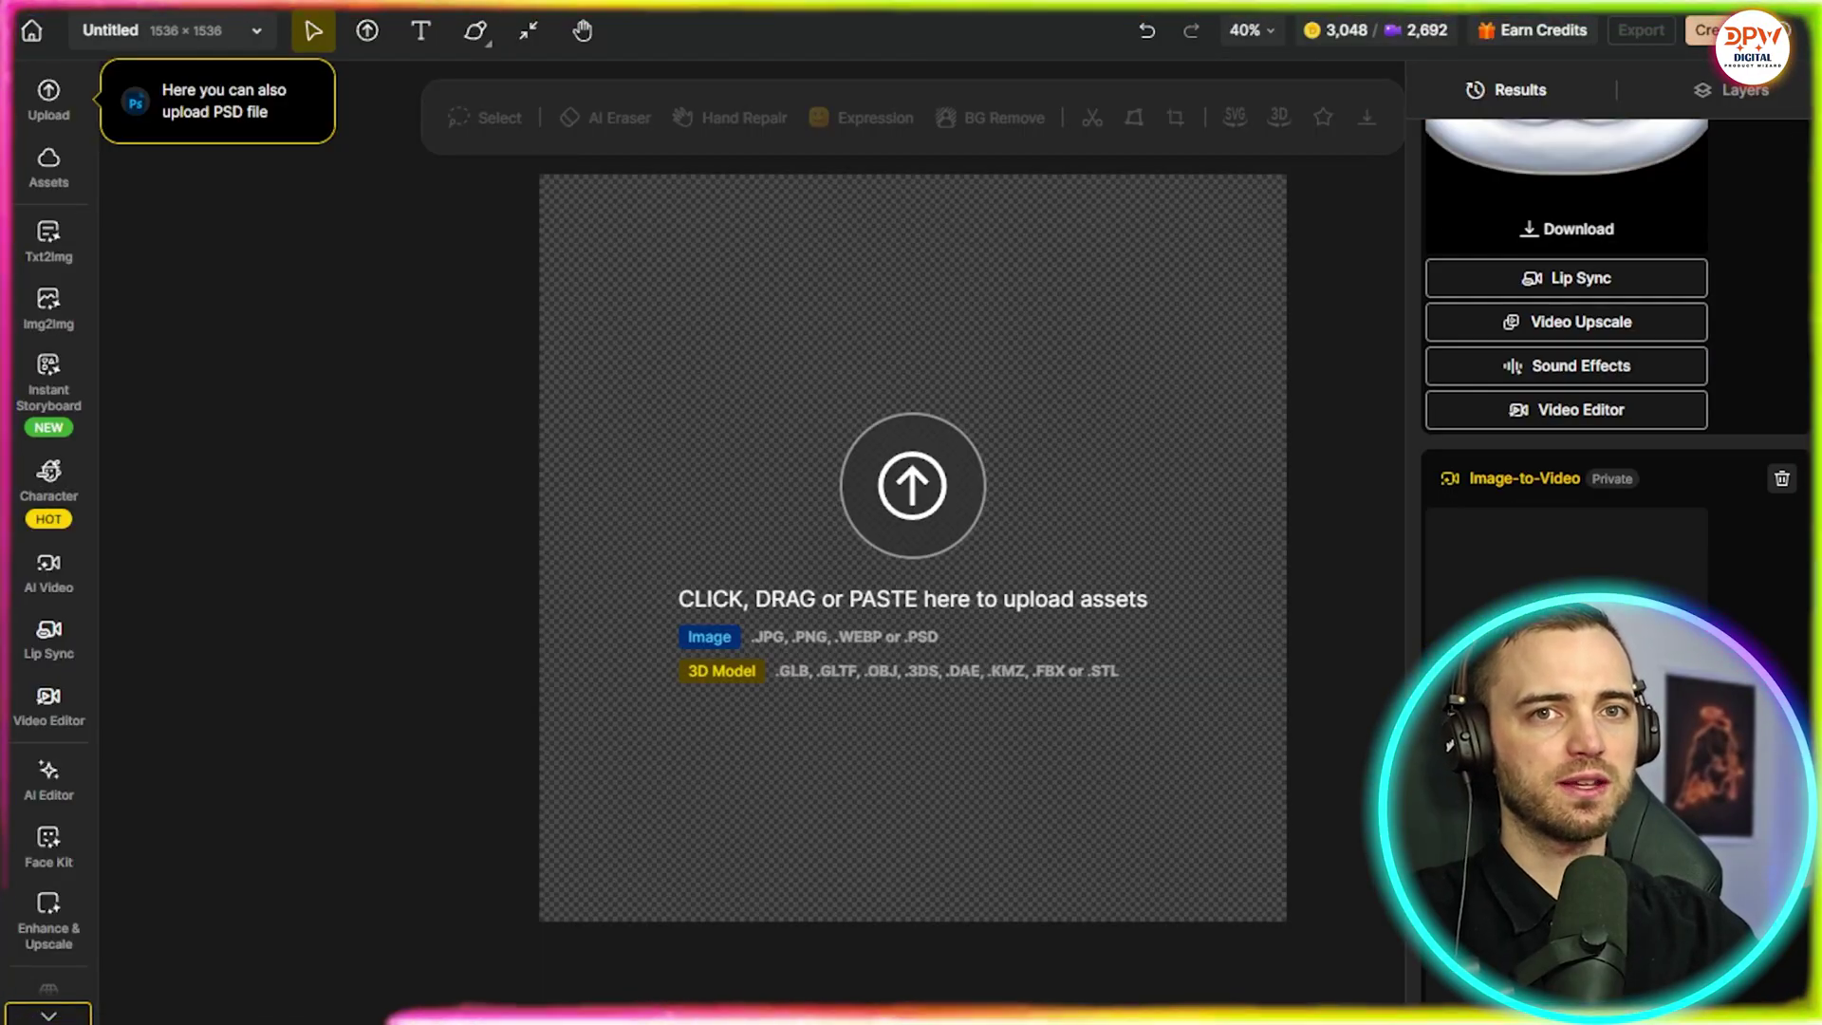
{"action": "scroll", "coordinate": [912, 589], "scroll_direction": "up", "scroll_amount": 3}
{"action": "scroll", "coordinate": [912, 588], "scroll_direction": "down", "scroll_amount": 2}
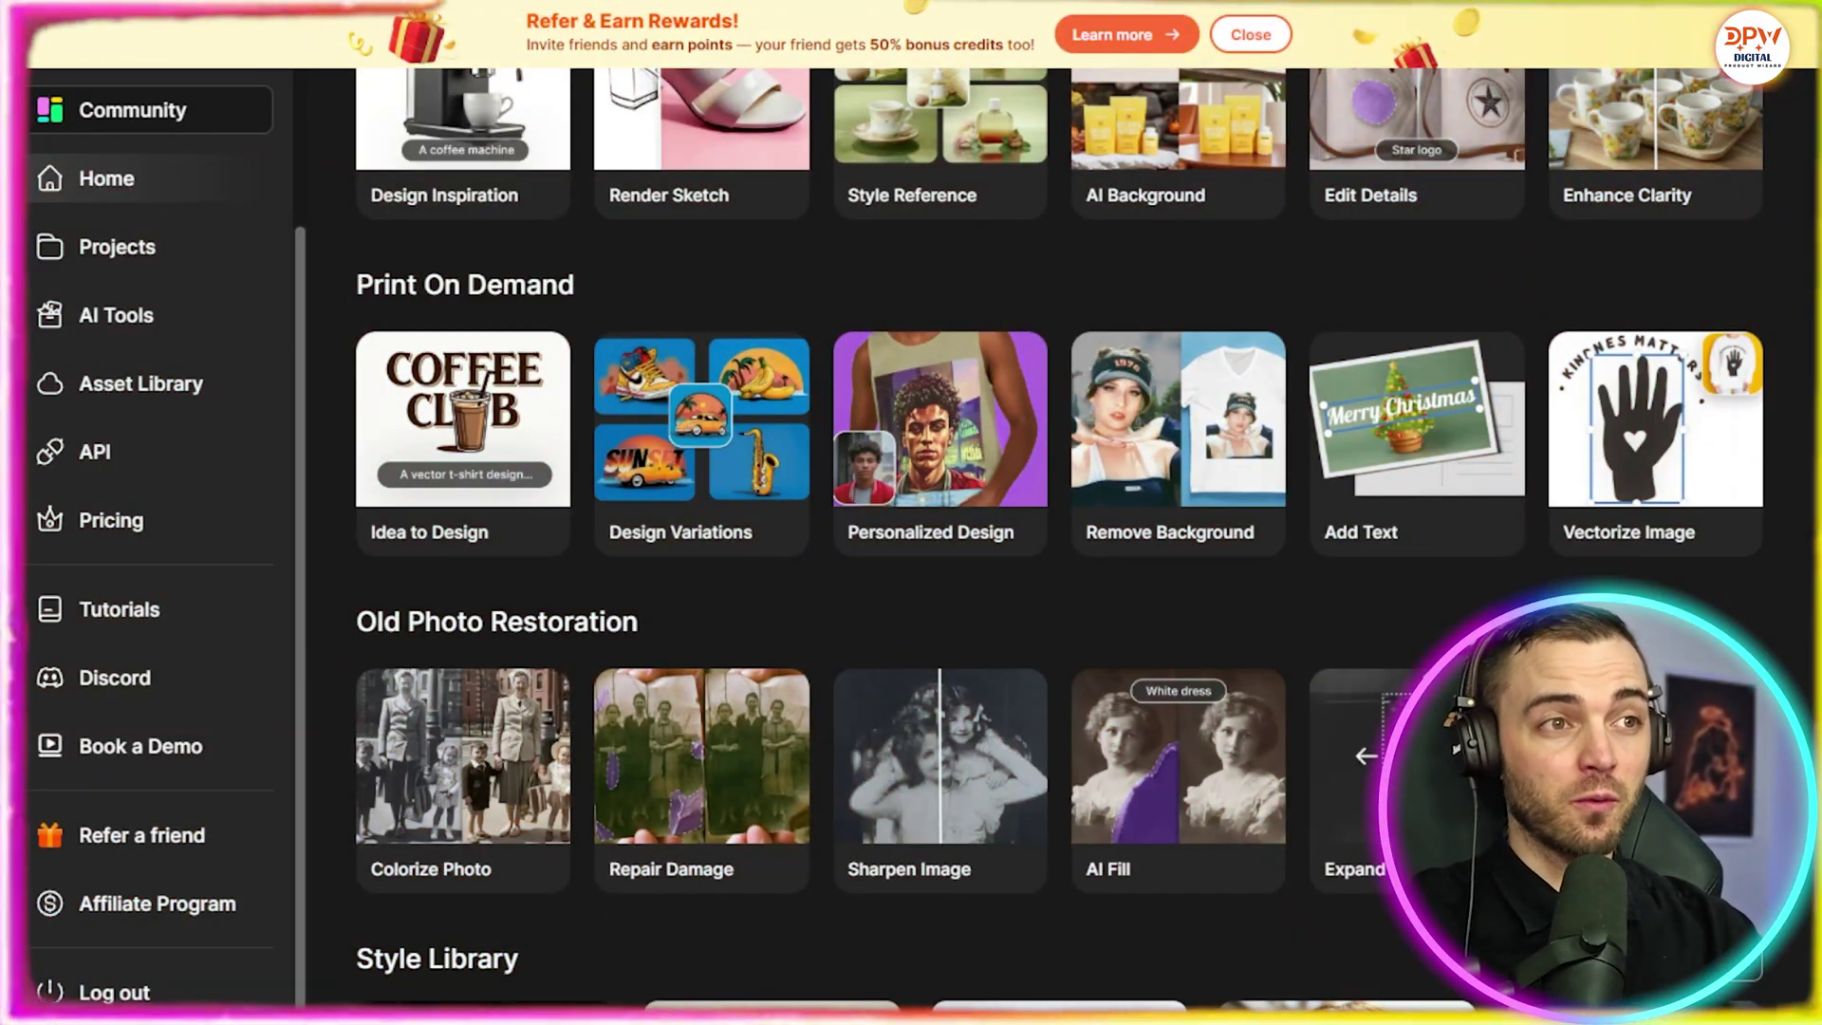
- Scroll through the home page's template rows down to the Style Library section
{"action": "scroll", "coordinate": [1058, 541], "scroll_direction": "up", "scroll_amount": 4}
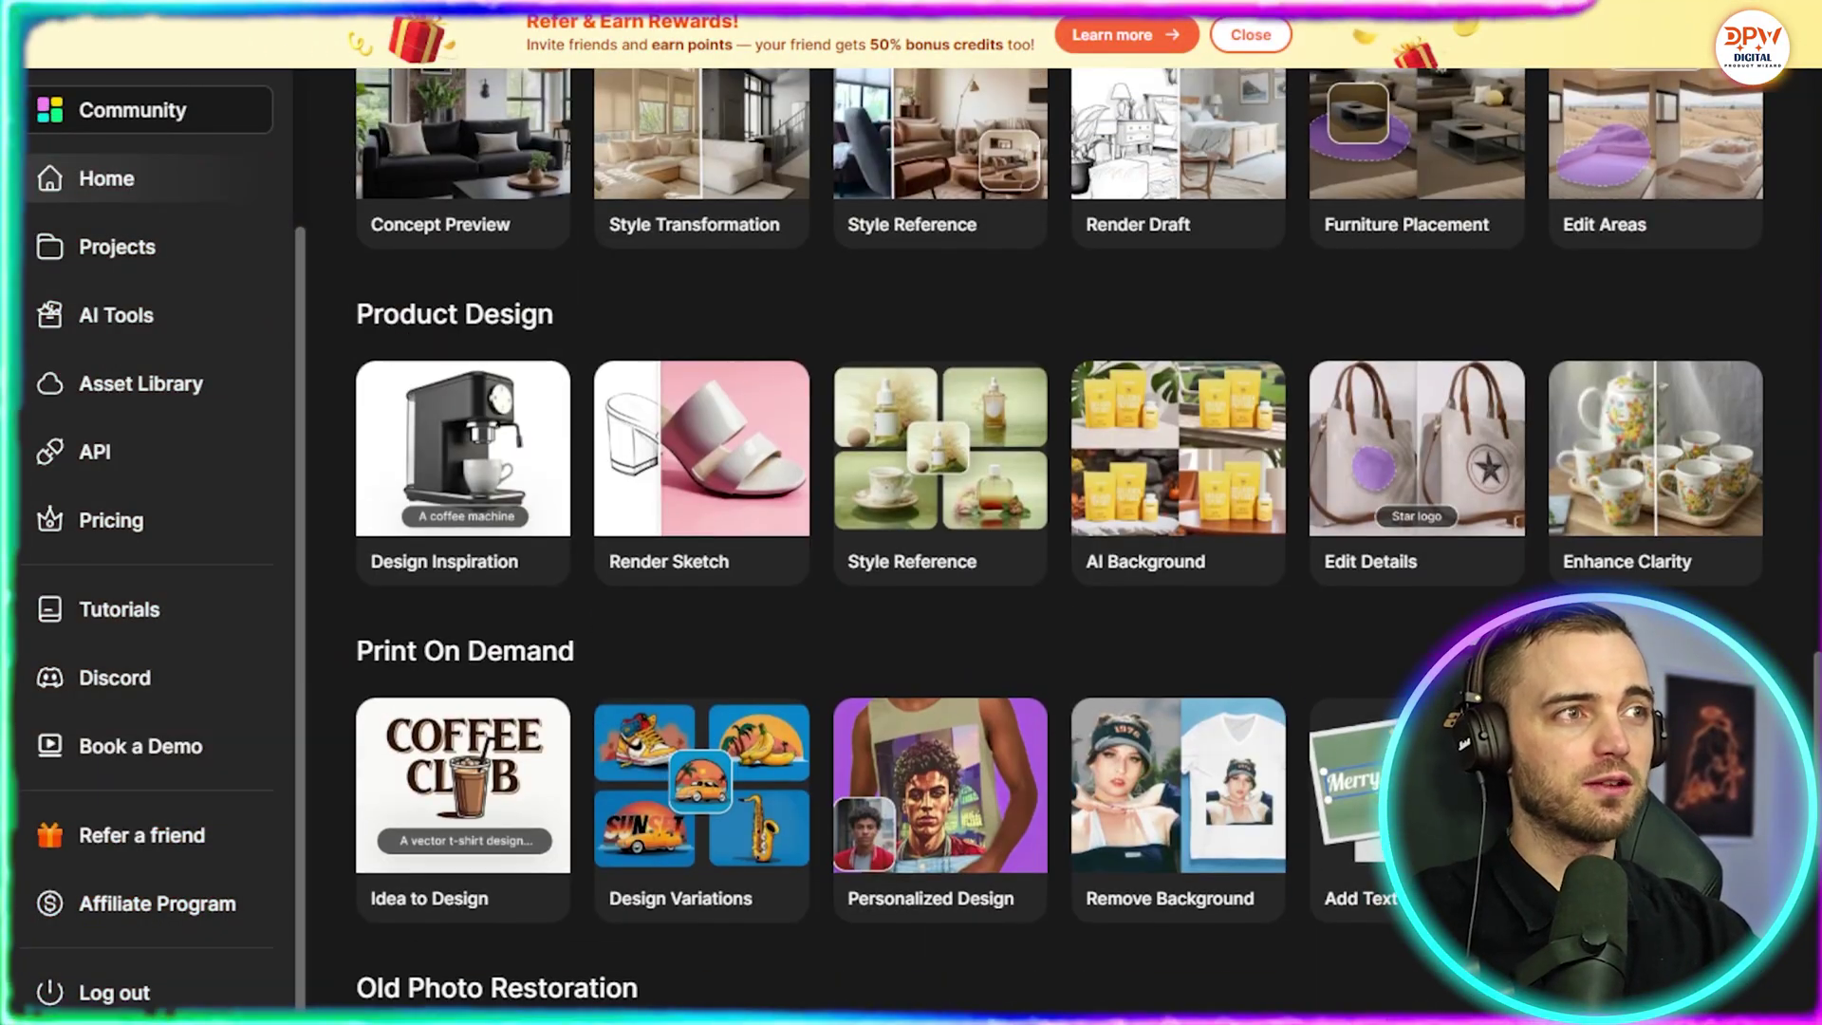
{"action": "scroll", "coordinate": [1058, 541], "scroll_direction": "up", "scroll_amount": 3}
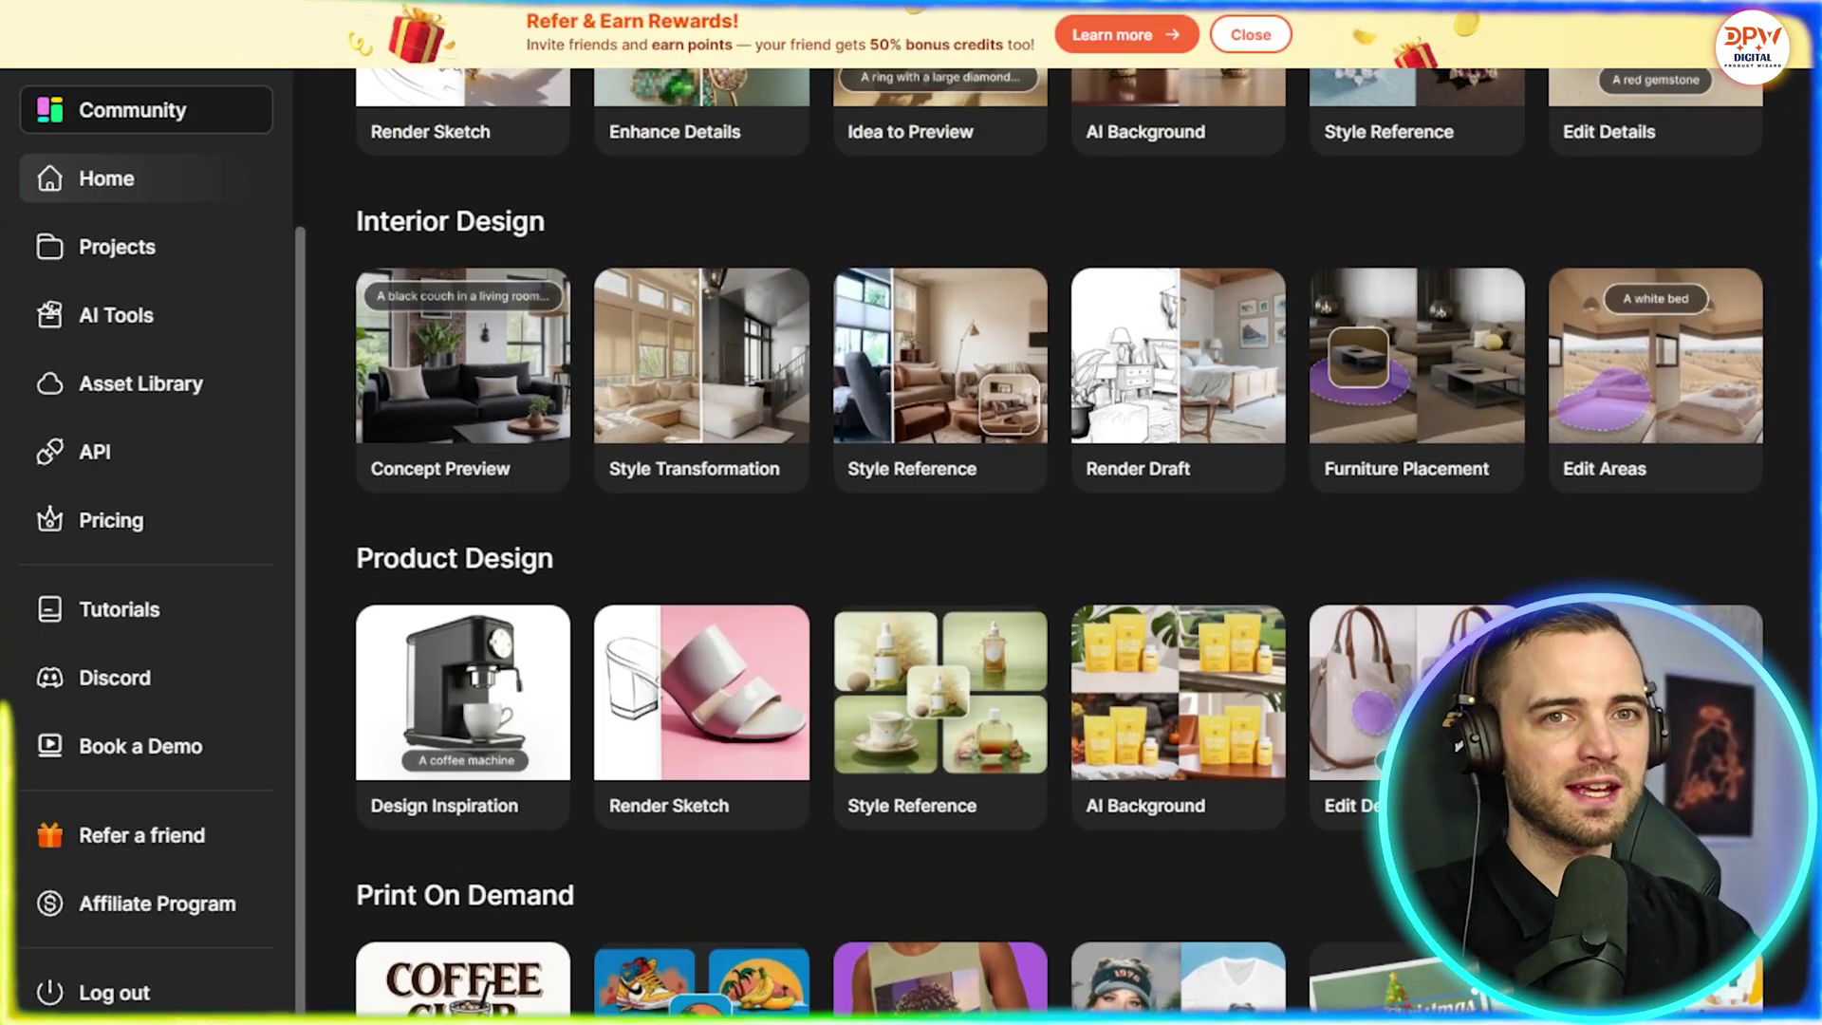
{"action": "scroll", "coordinate": [1059, 541], "scroll_direction": "down", "scroll_amount": 4}
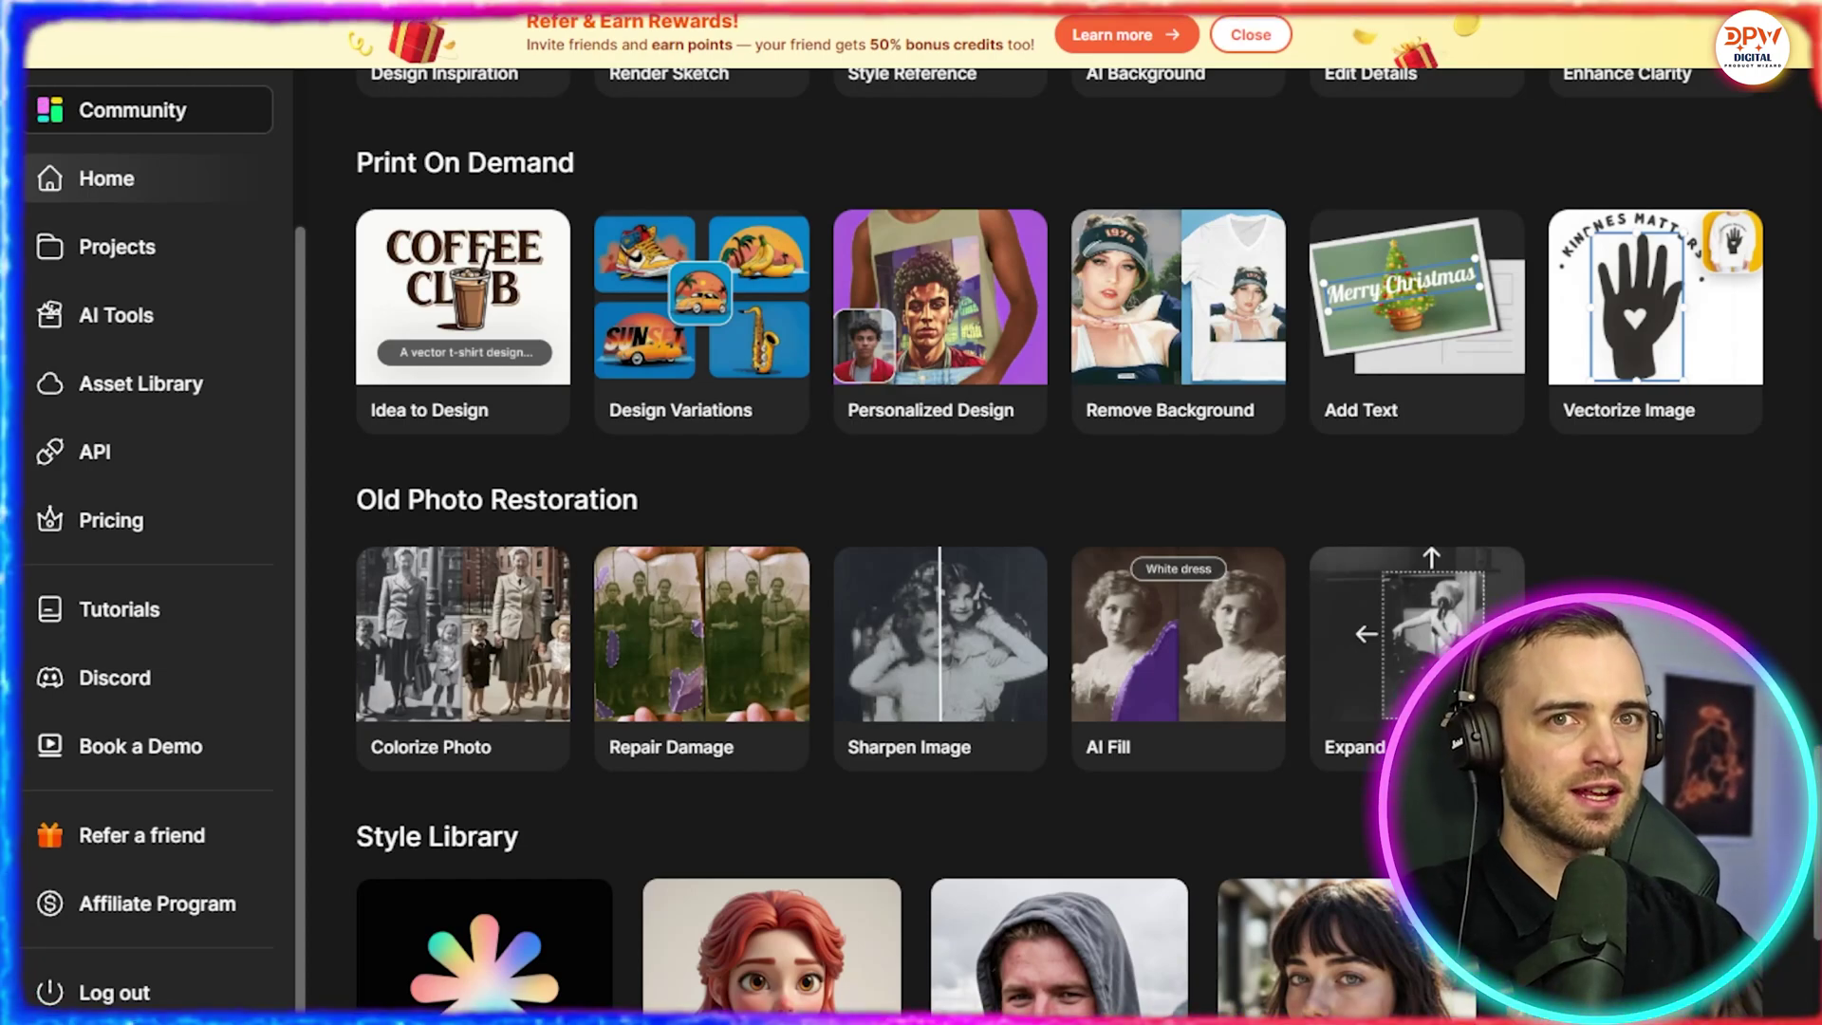
{"action": "scroll", "coordinate": [1045, 522], "scroll_direction": "down", "scroll_amount": 3}
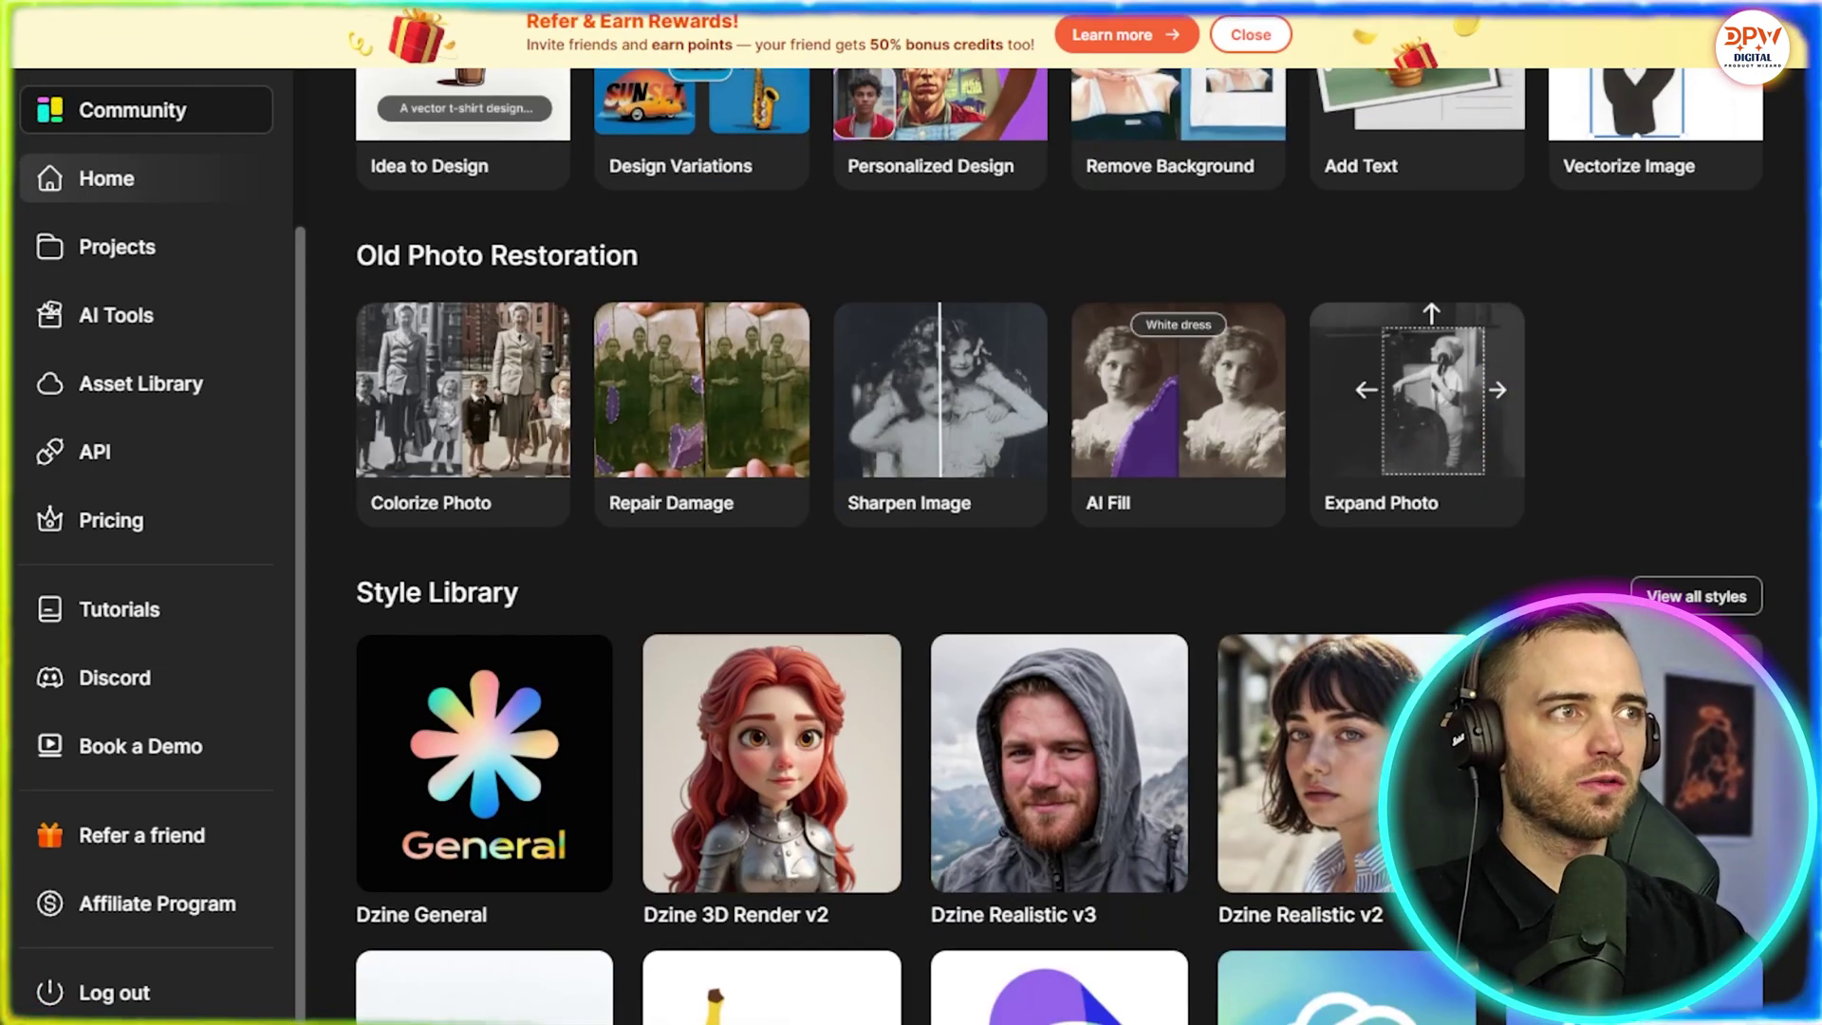
{"action": "scroll", "coordinate": [1044, 522], "scroll_direction": "down", "scroll_amount": 3}
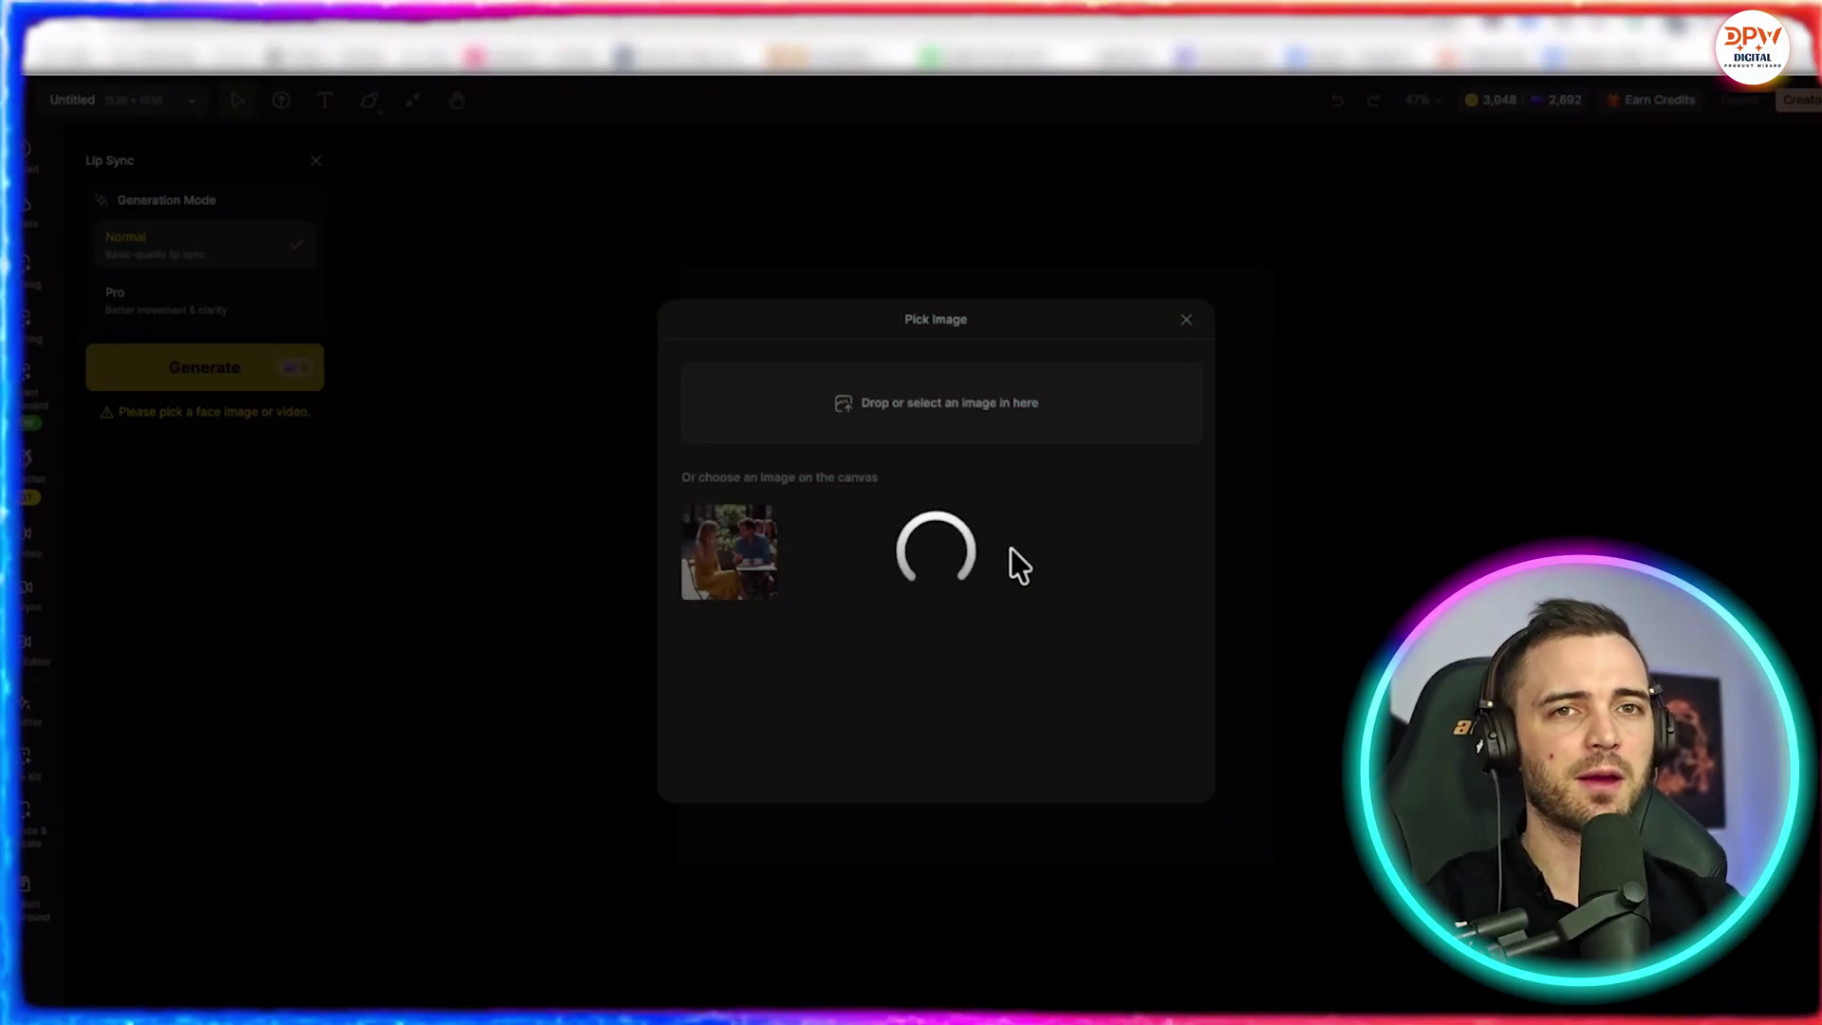
- Select the man's face, then the woman's, as two lip-sync speakers and confirm
{"action": "left_click", "coordinate": [1017, 493]}
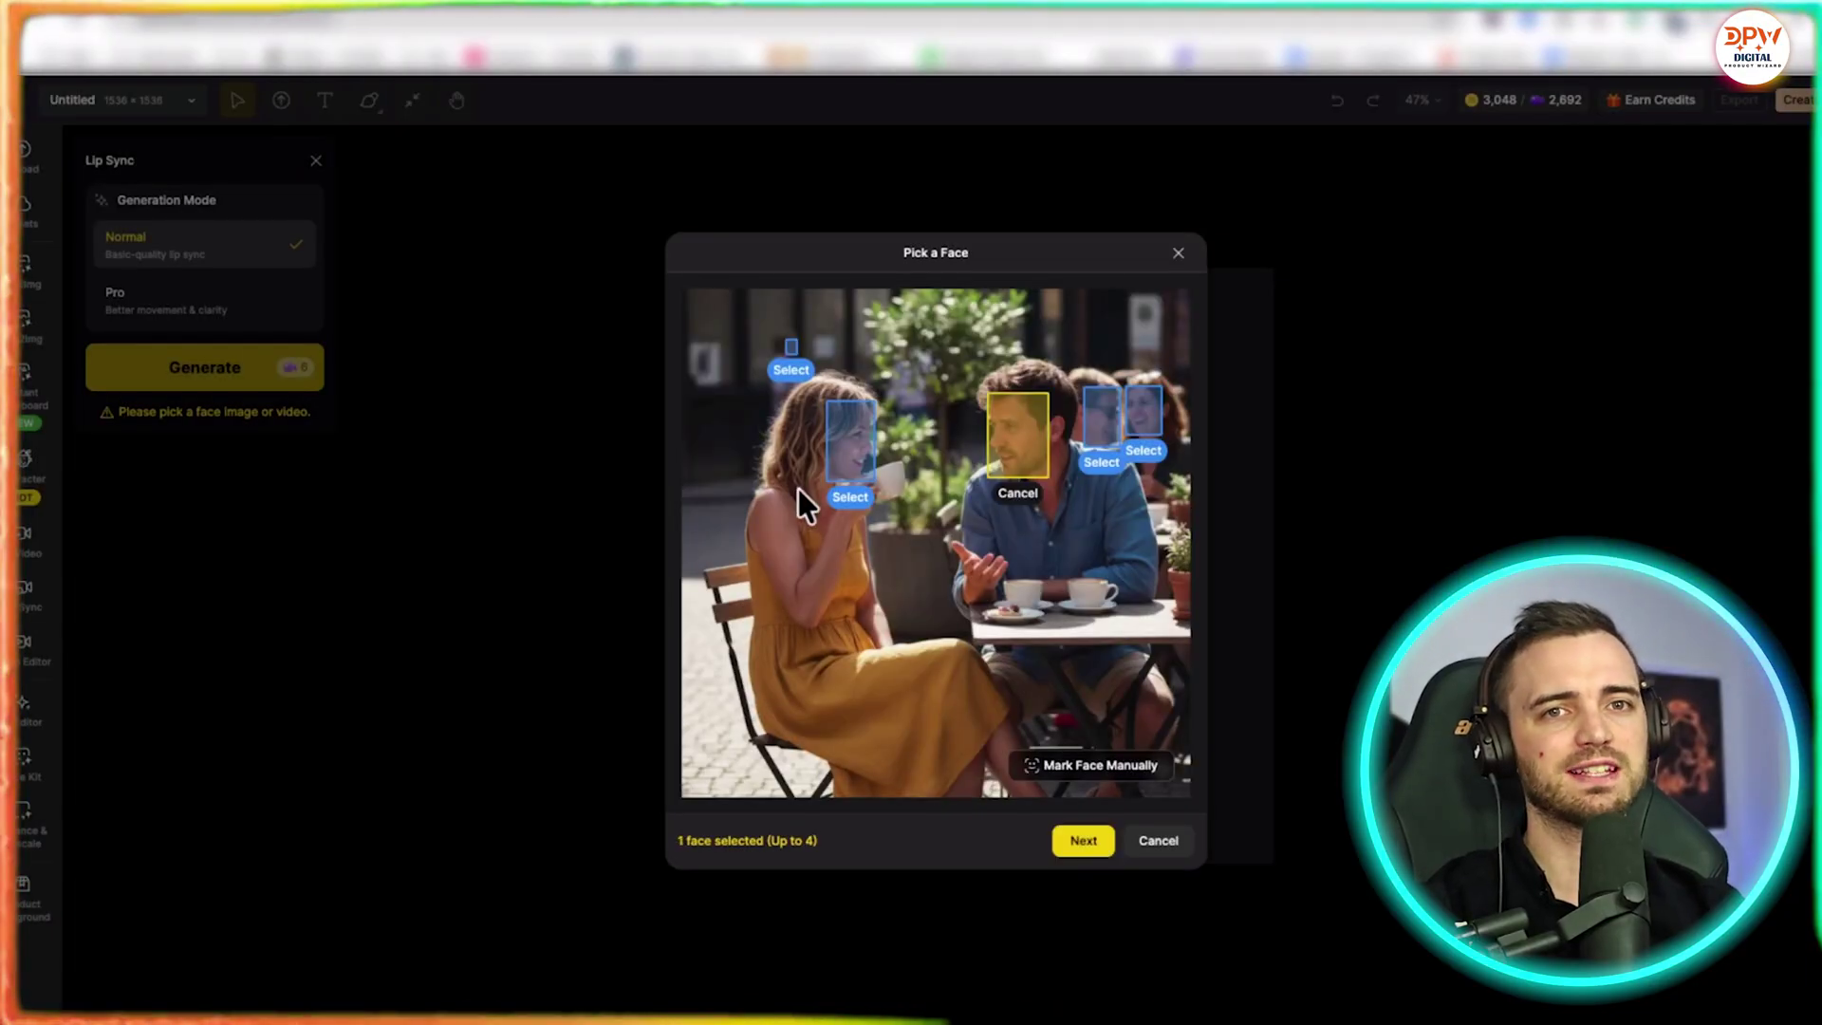
{"action": "left_click", "coordinate": [850, 496]}
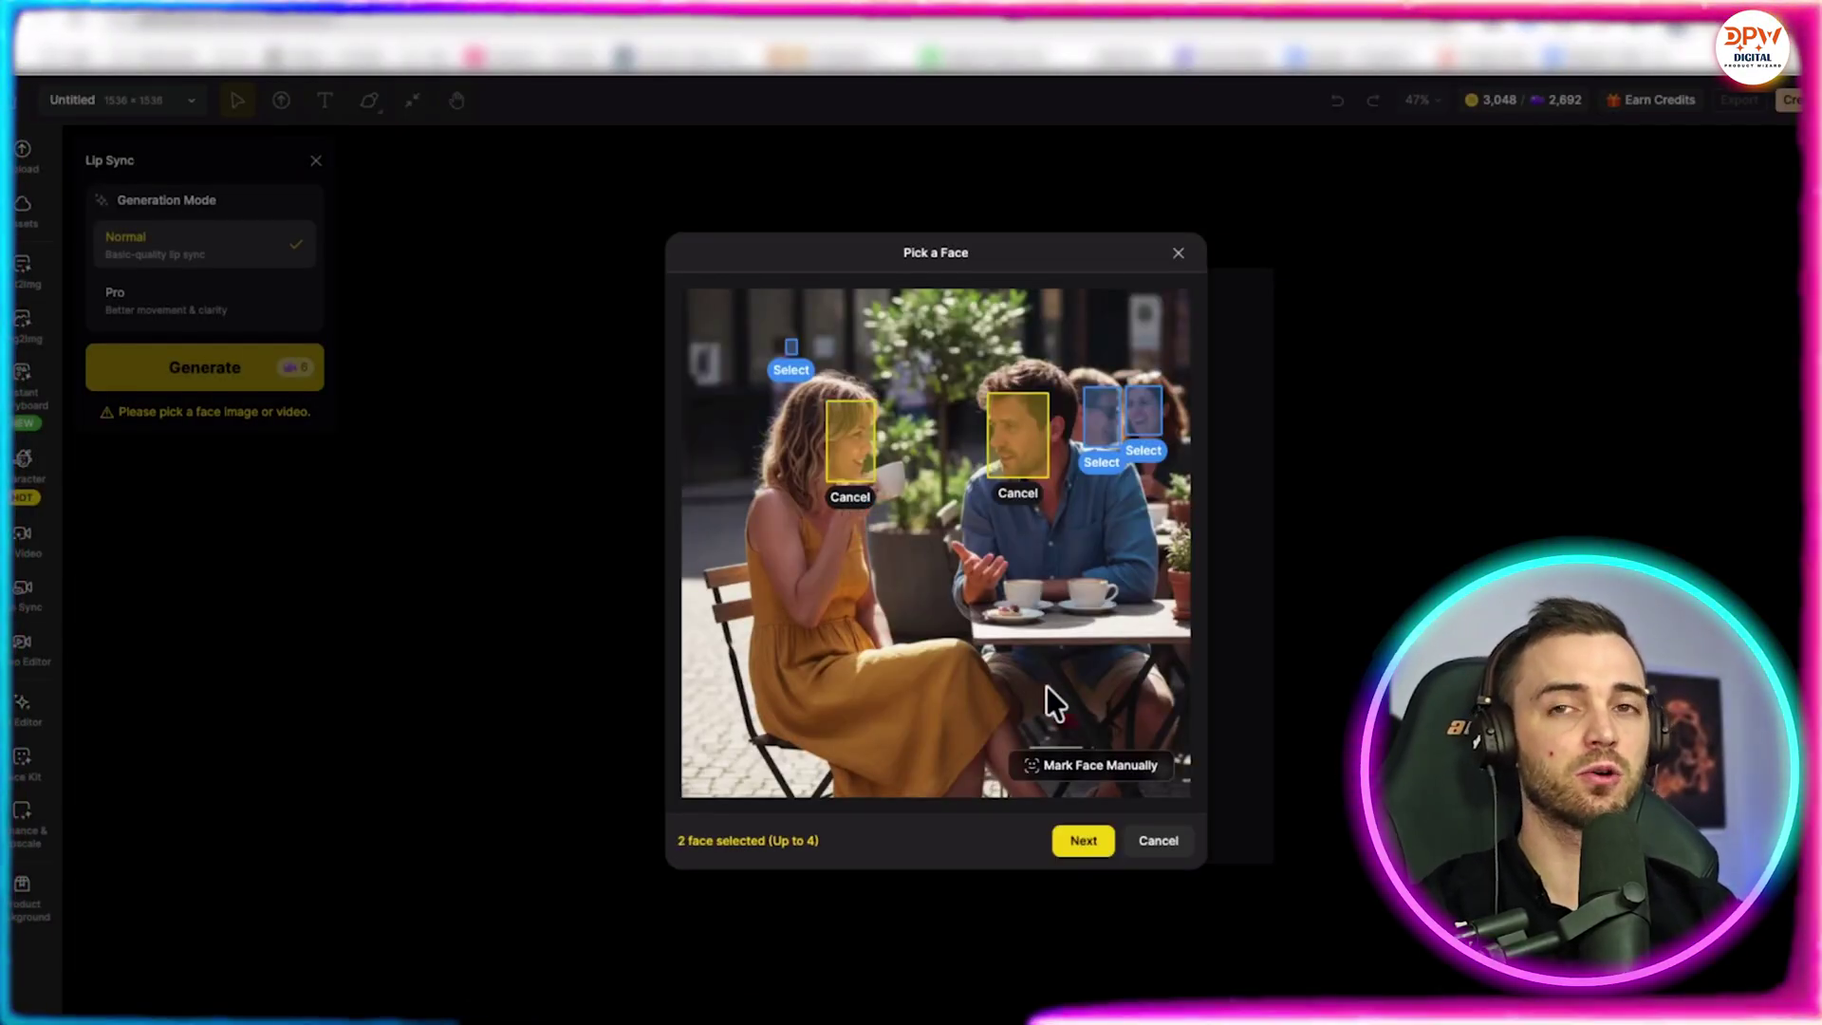
{"action": "left_click", "coordinate": [1084, 840]}
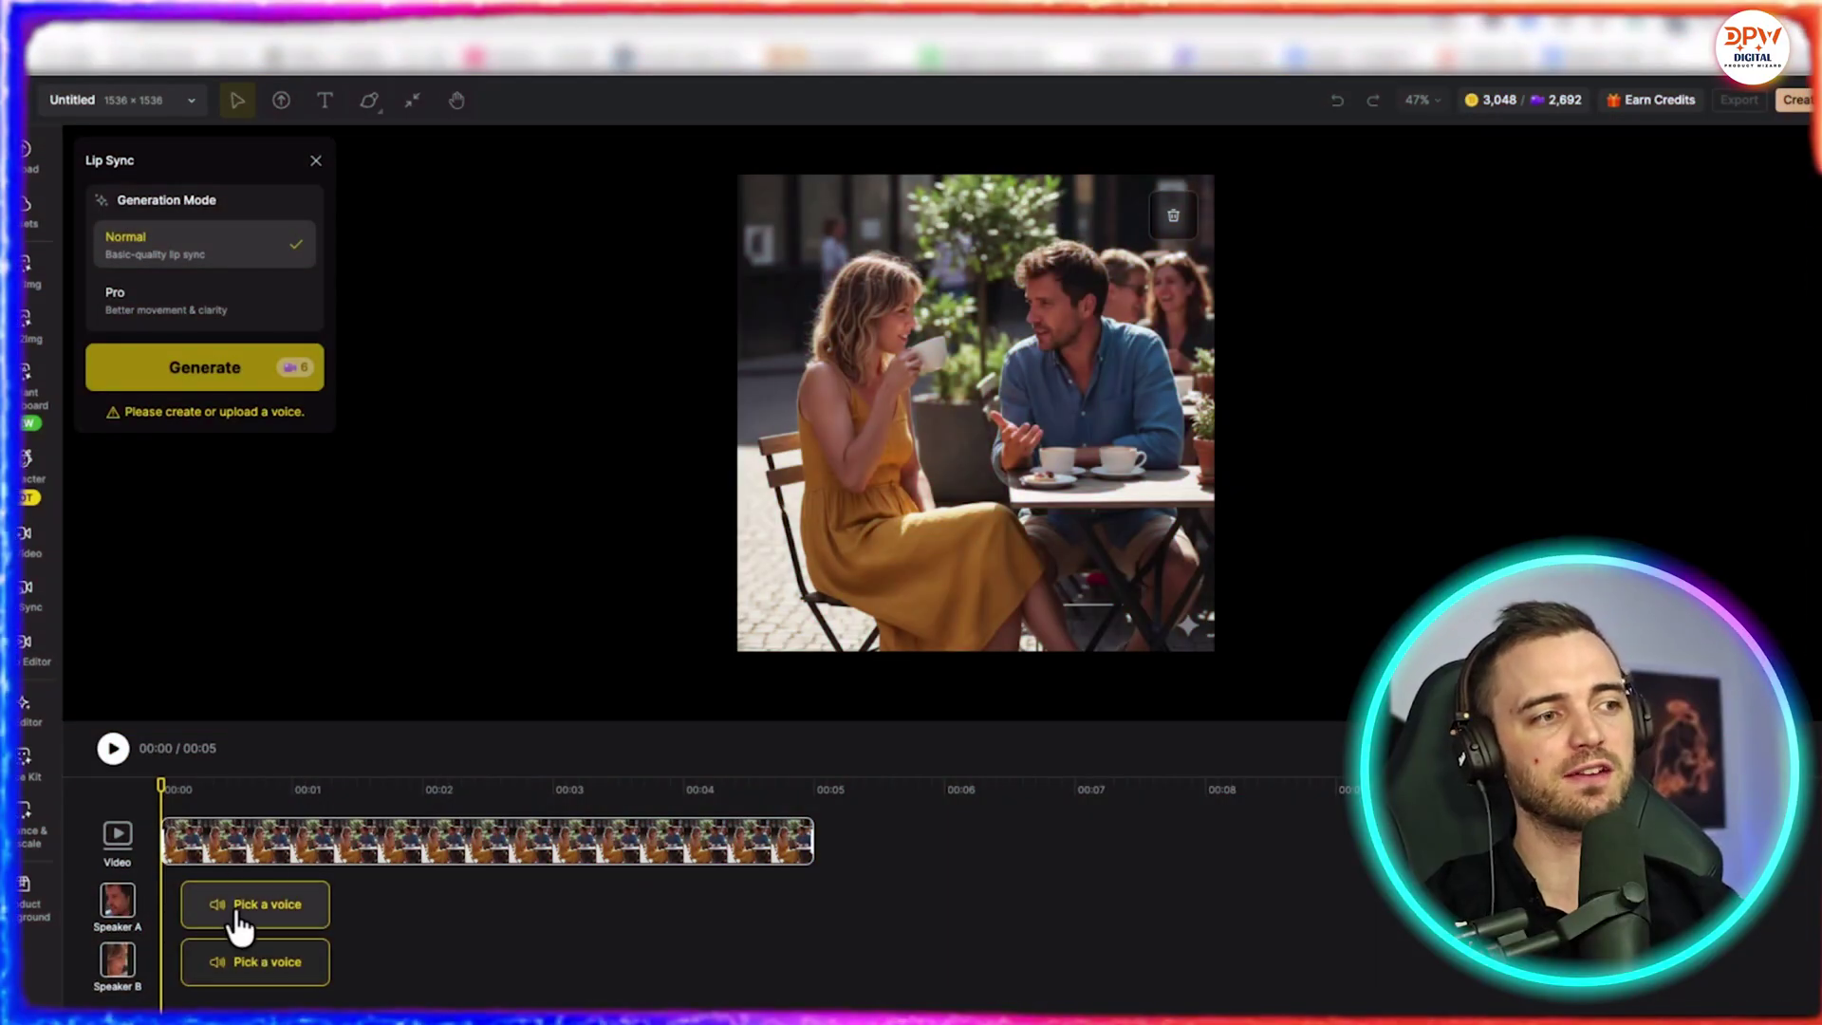
- Give Speaker A the James voice saying the pasted cafe line at 1.04 speed
{"action": "left_click", "coordinate": [239, 911]}
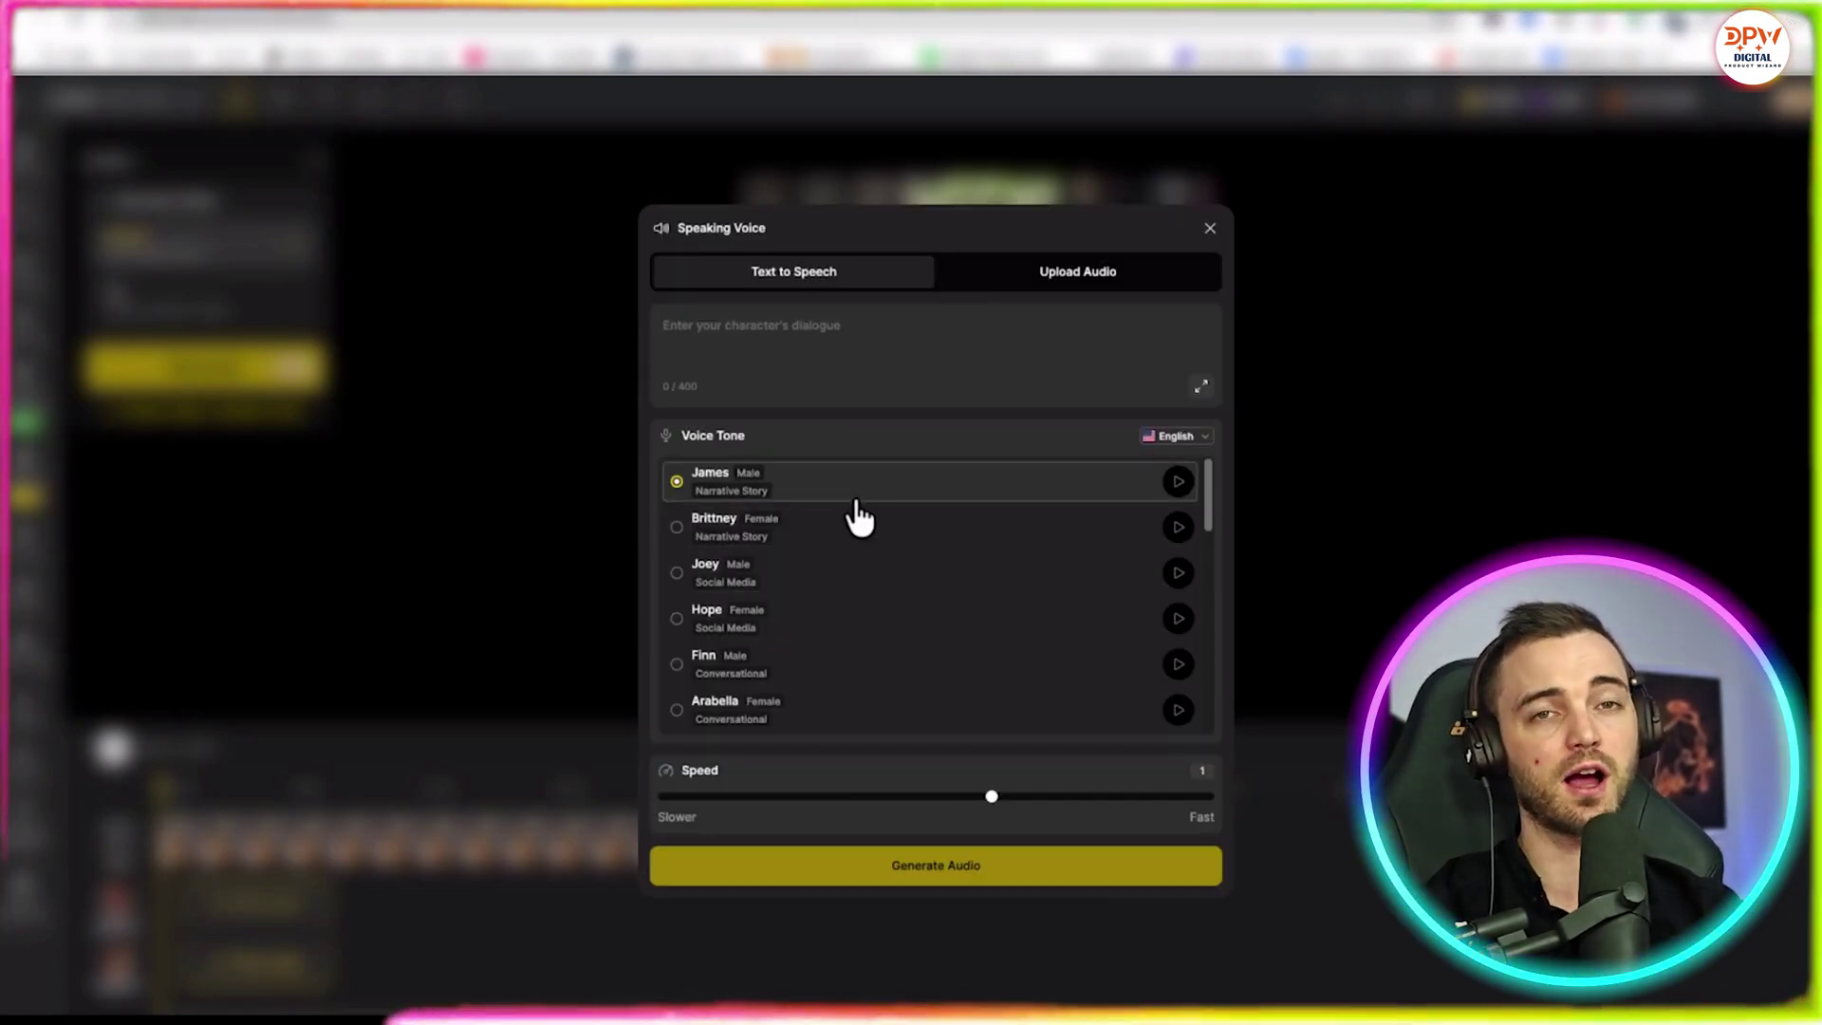
{"action": "left_click", "coordinate": [1181, 483]}
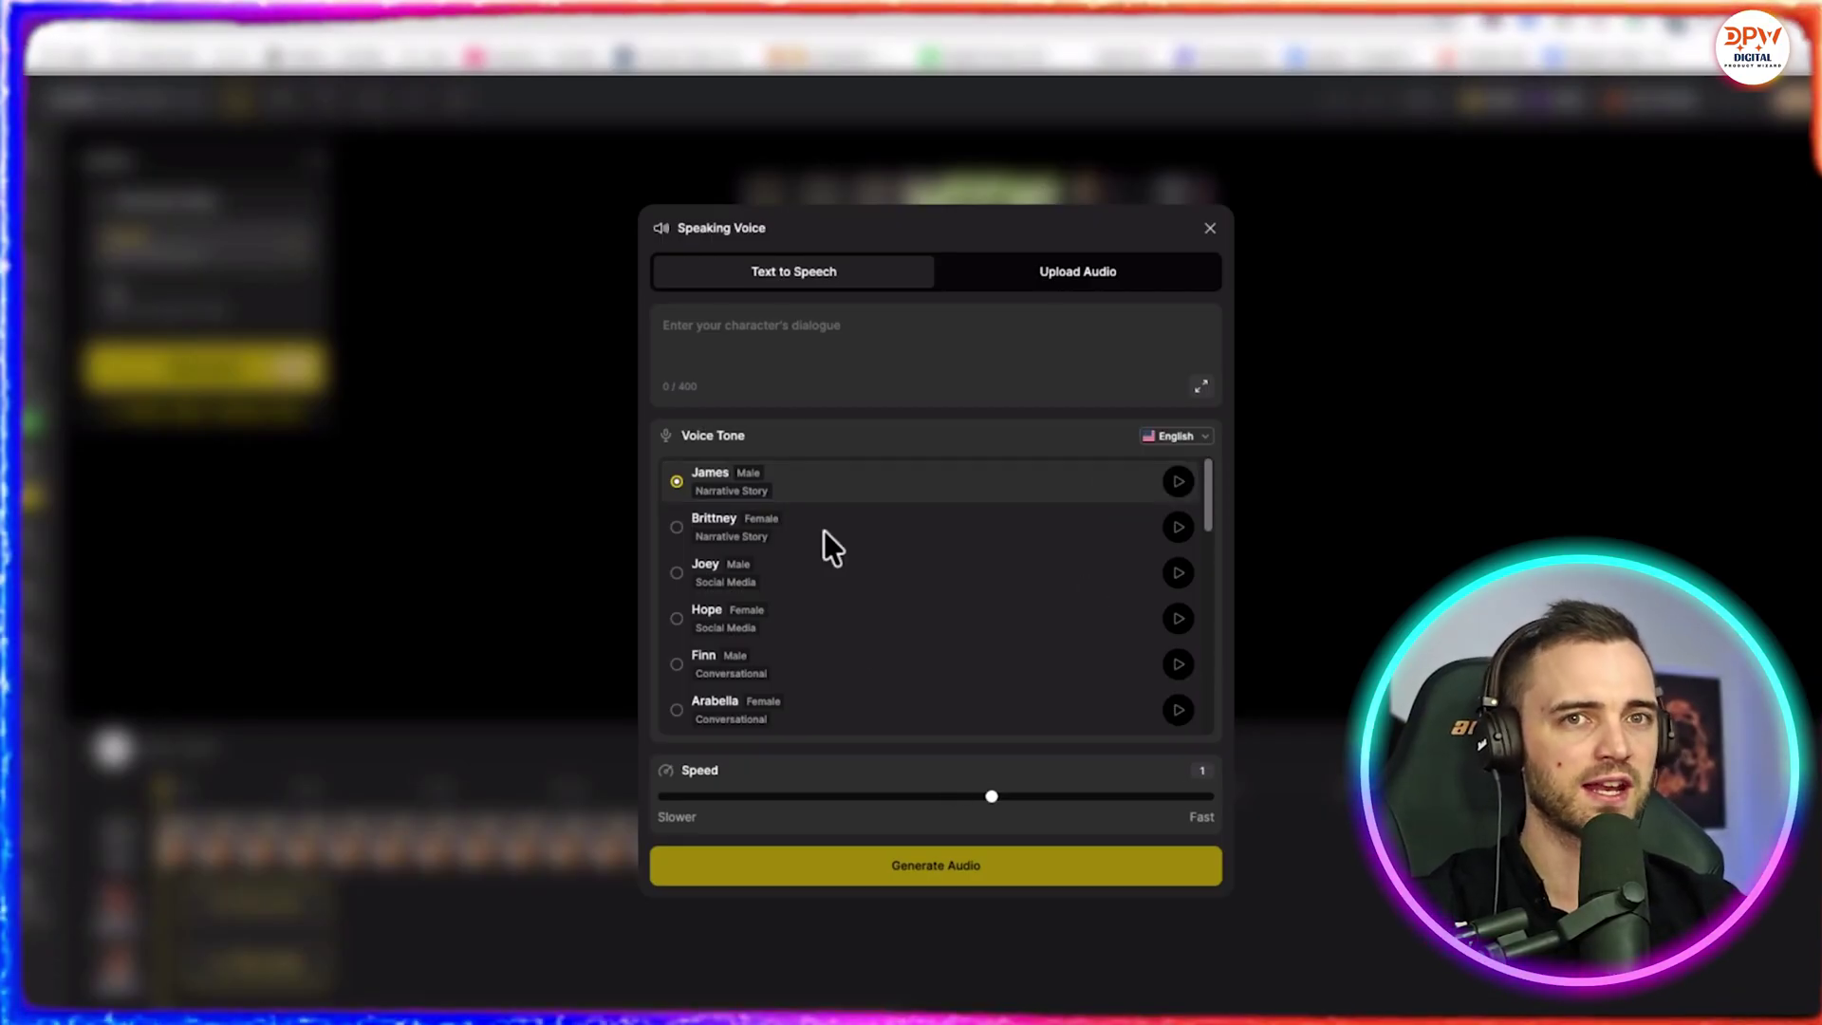
{"action": "left_click", "coordinate": [923, 346]}
{"action": "type", "text": "The new cafe downtown has amazing coffee, but their Wi-Fi is terrible. Have you been there yet?"}
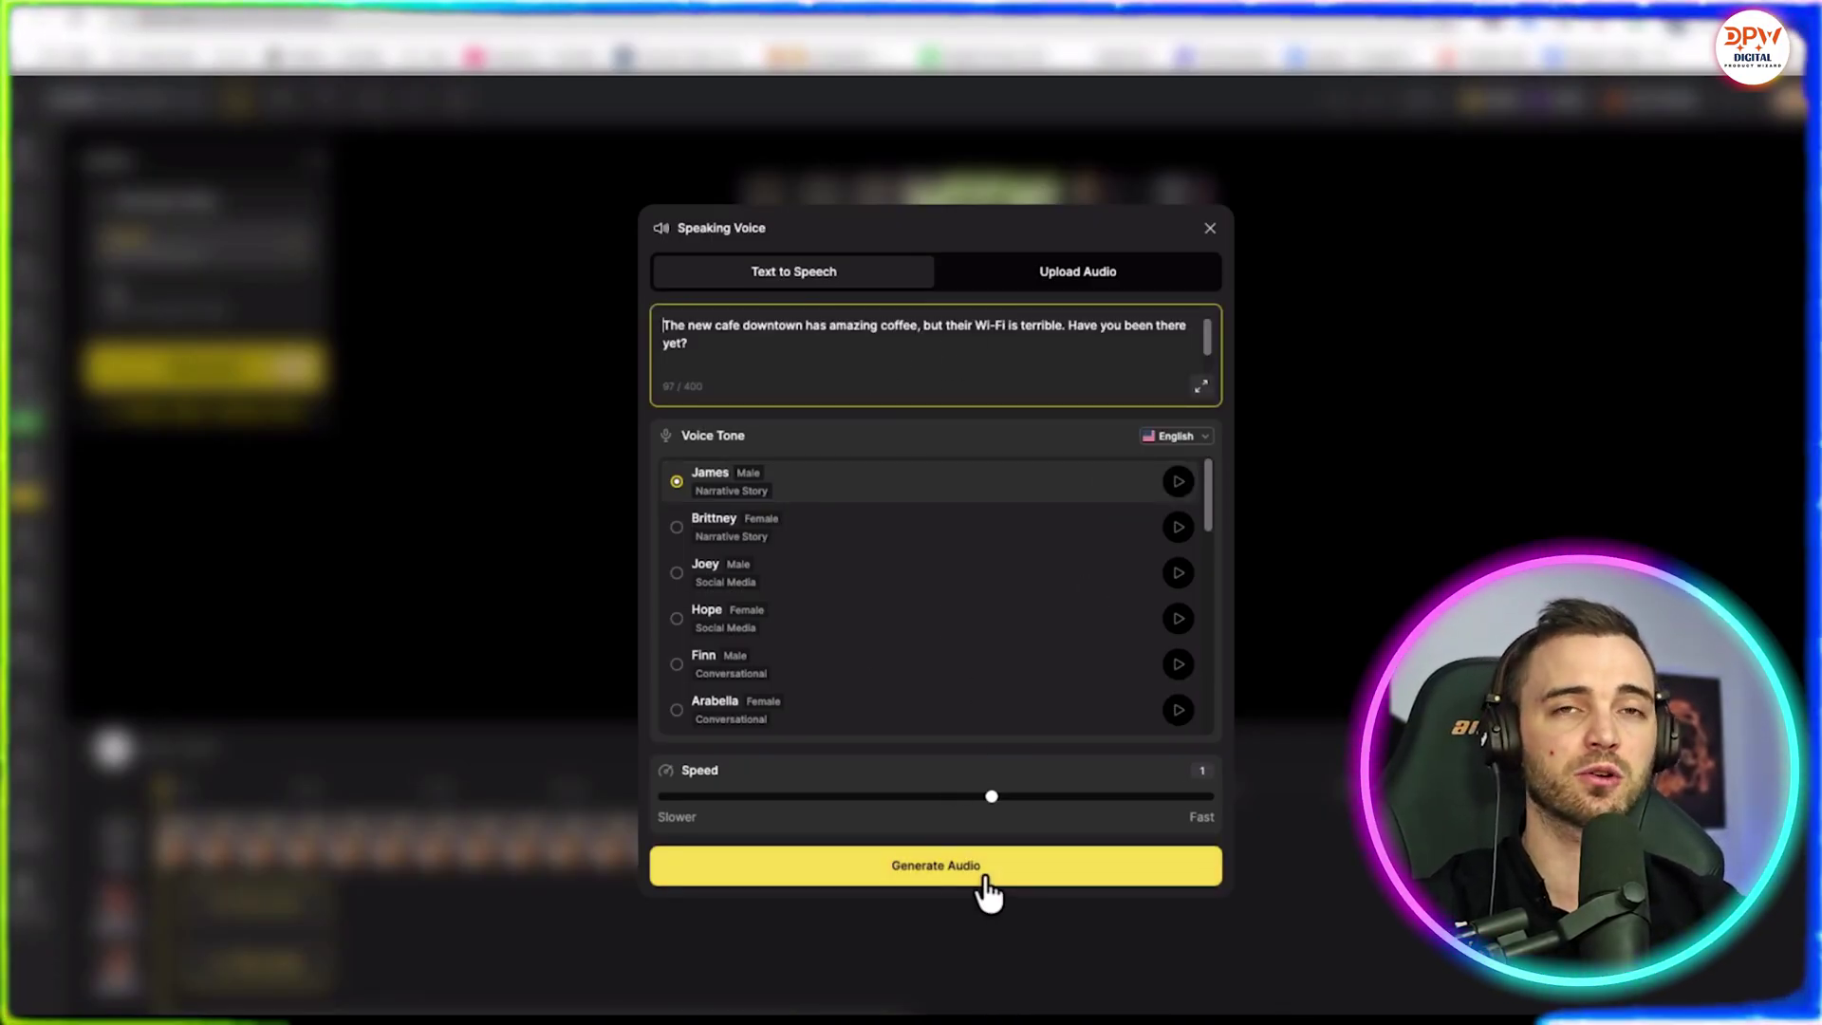
{"action": "left_click", "coordinate": [992, 797]}
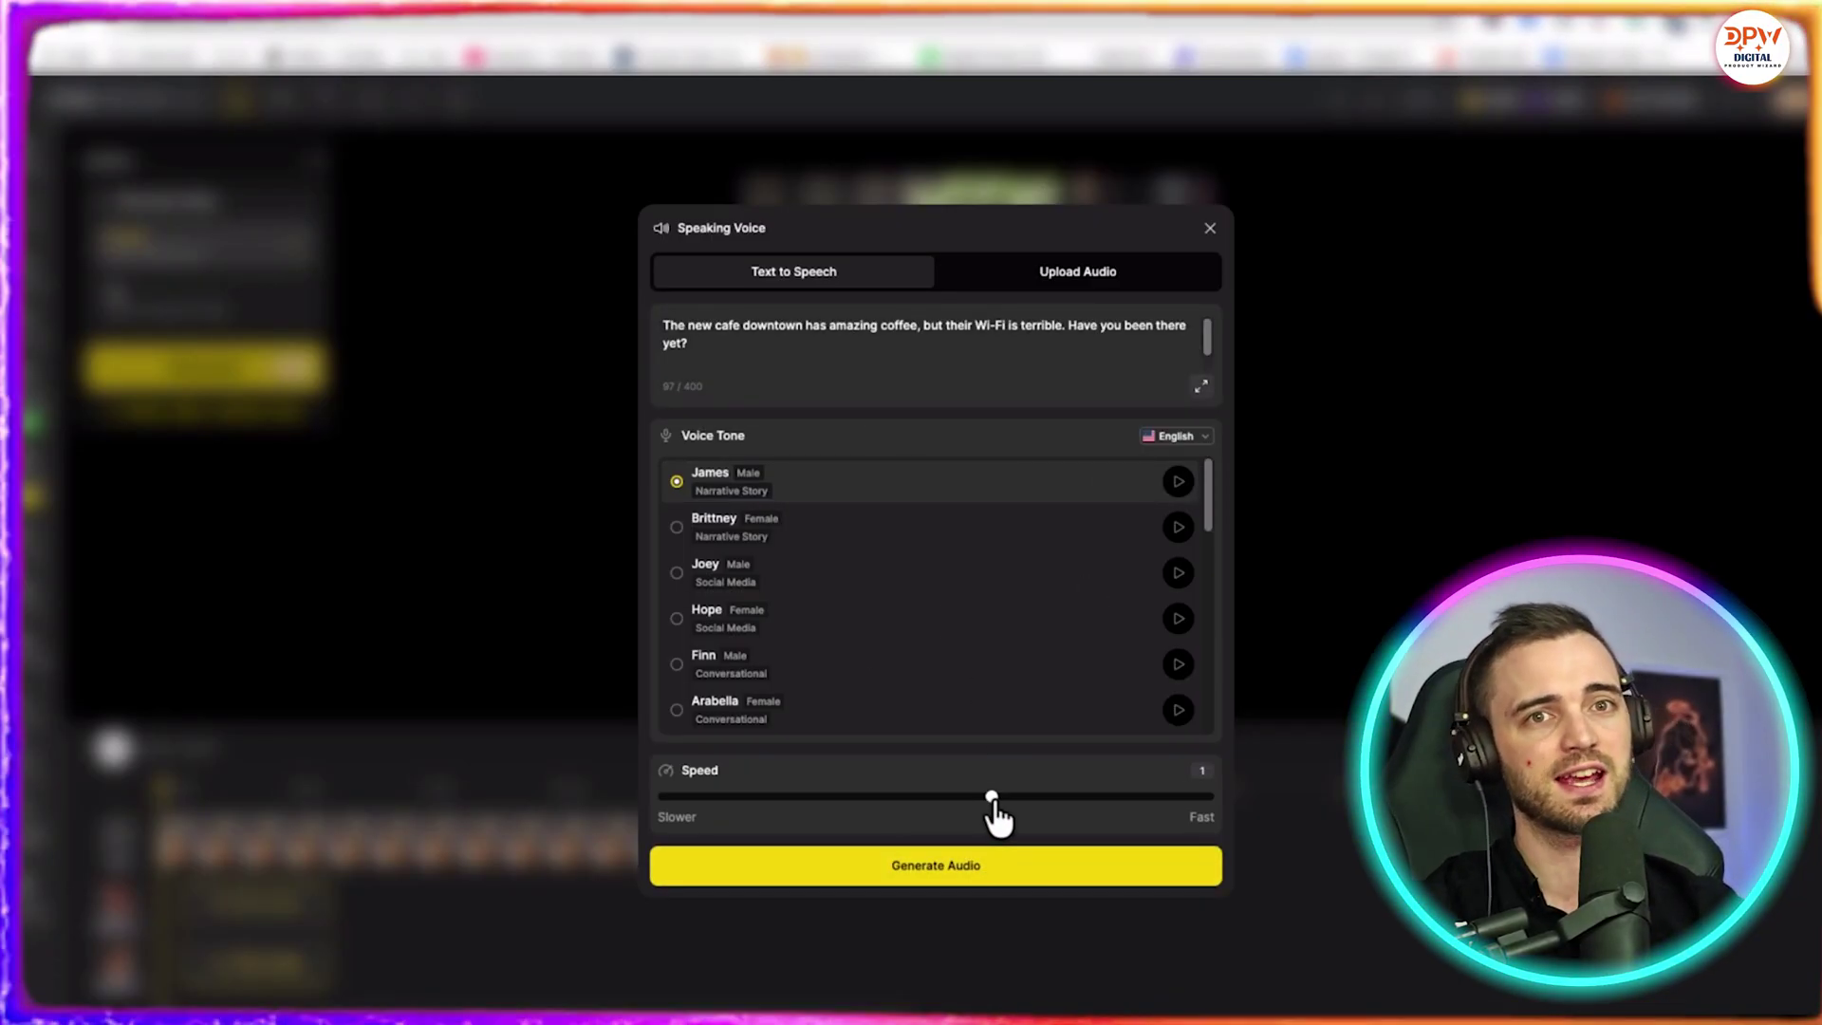
{"action": "left_click_drag", "start_coordinate": [994, 800], "coordinate": [1026, 800]}
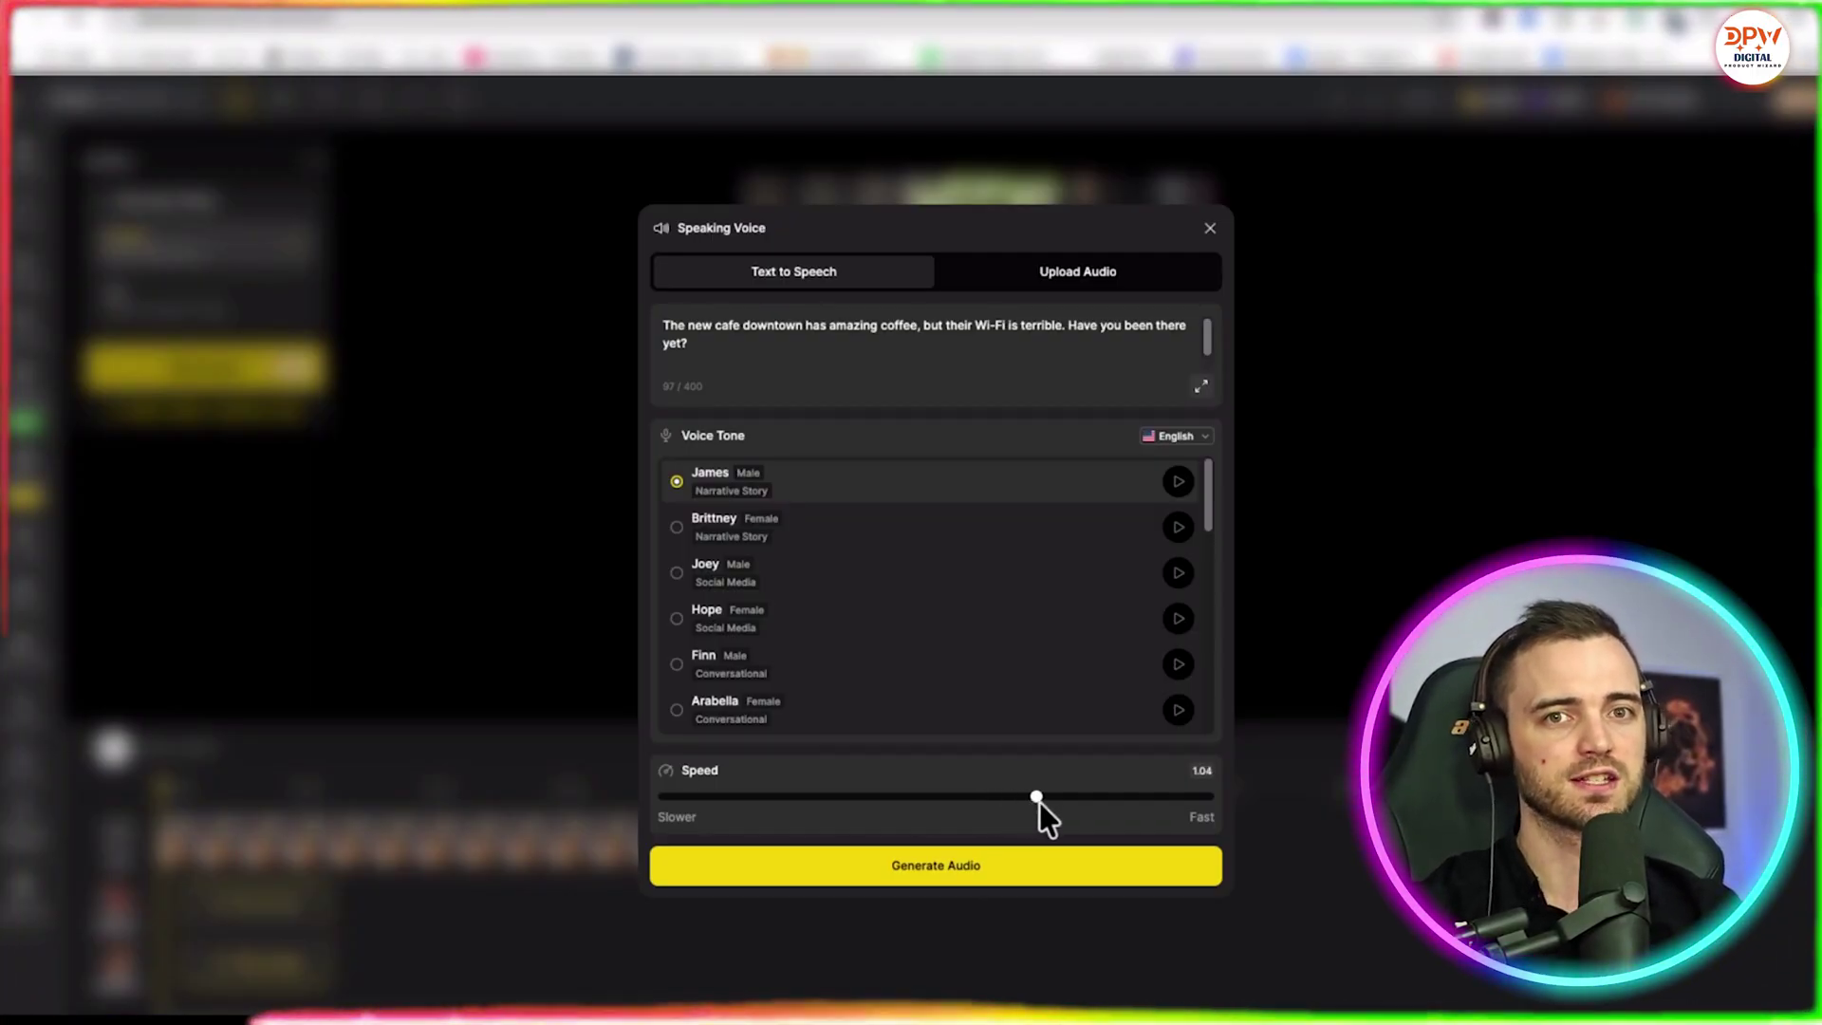
{"action": "left_click", "coordinate": [978, 888]}
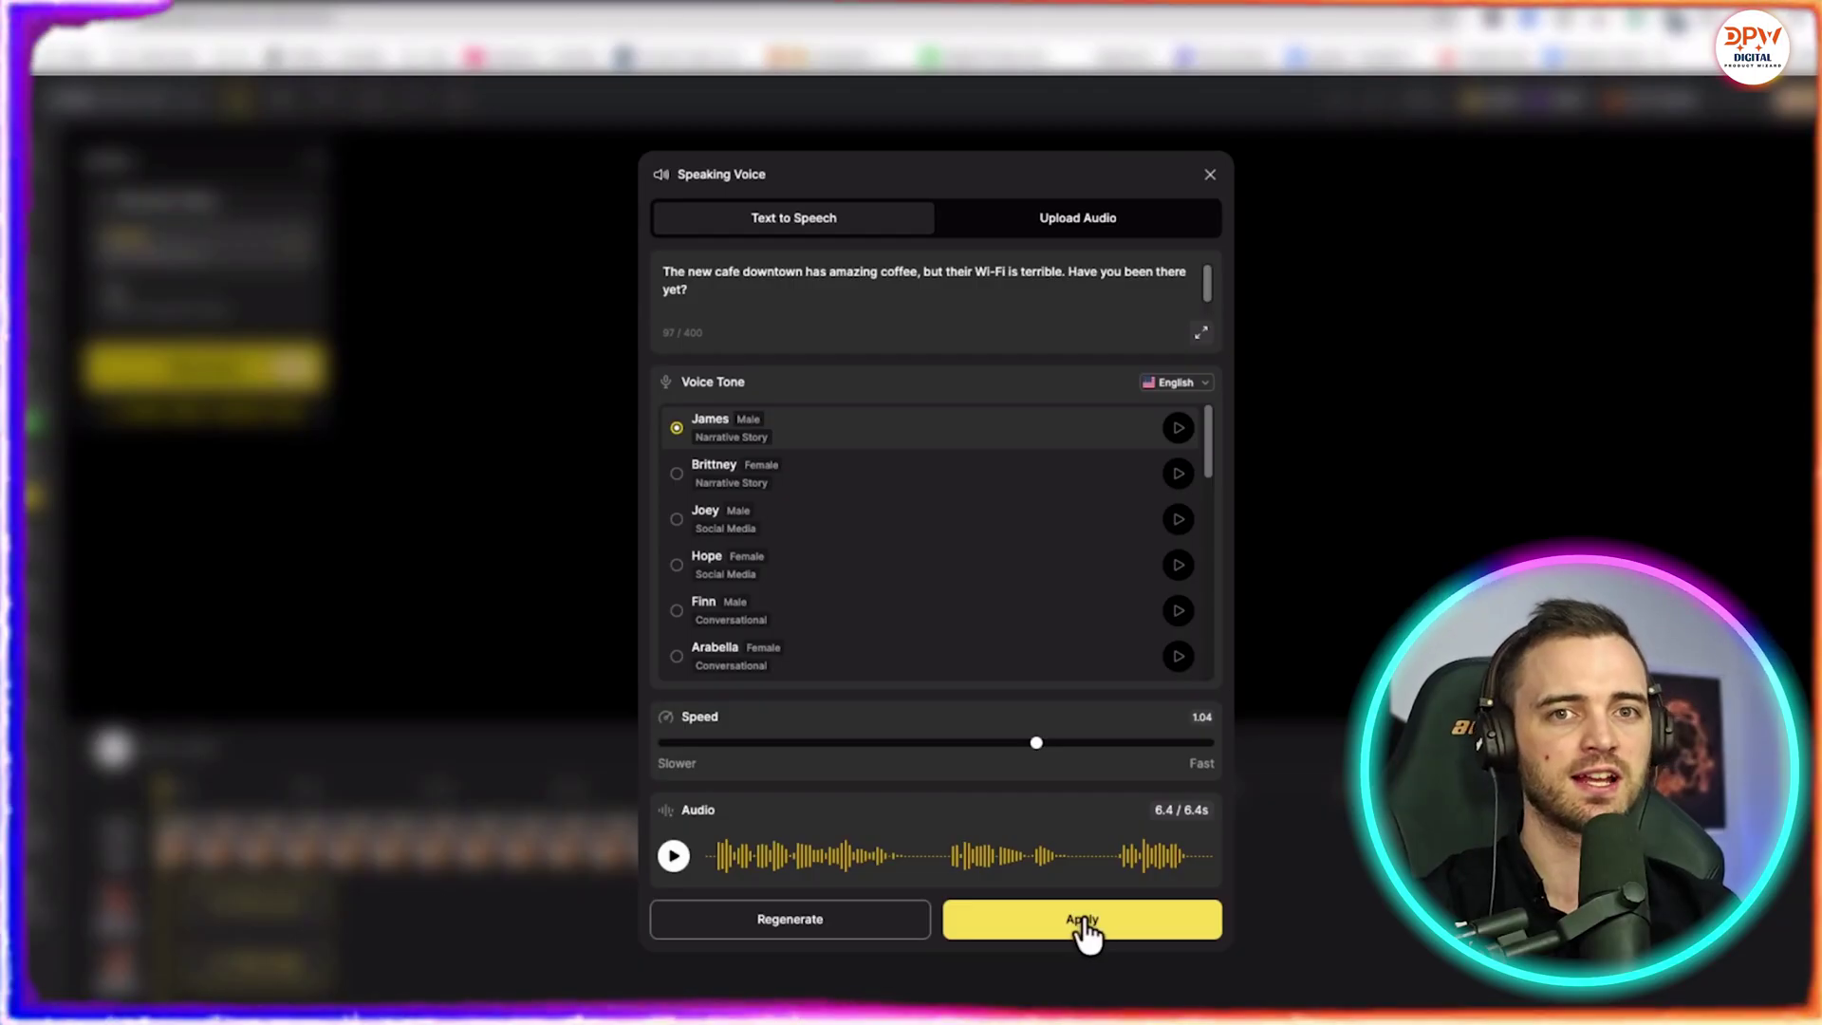
{"action": "left_click", "coordinate": [1082, 920]}
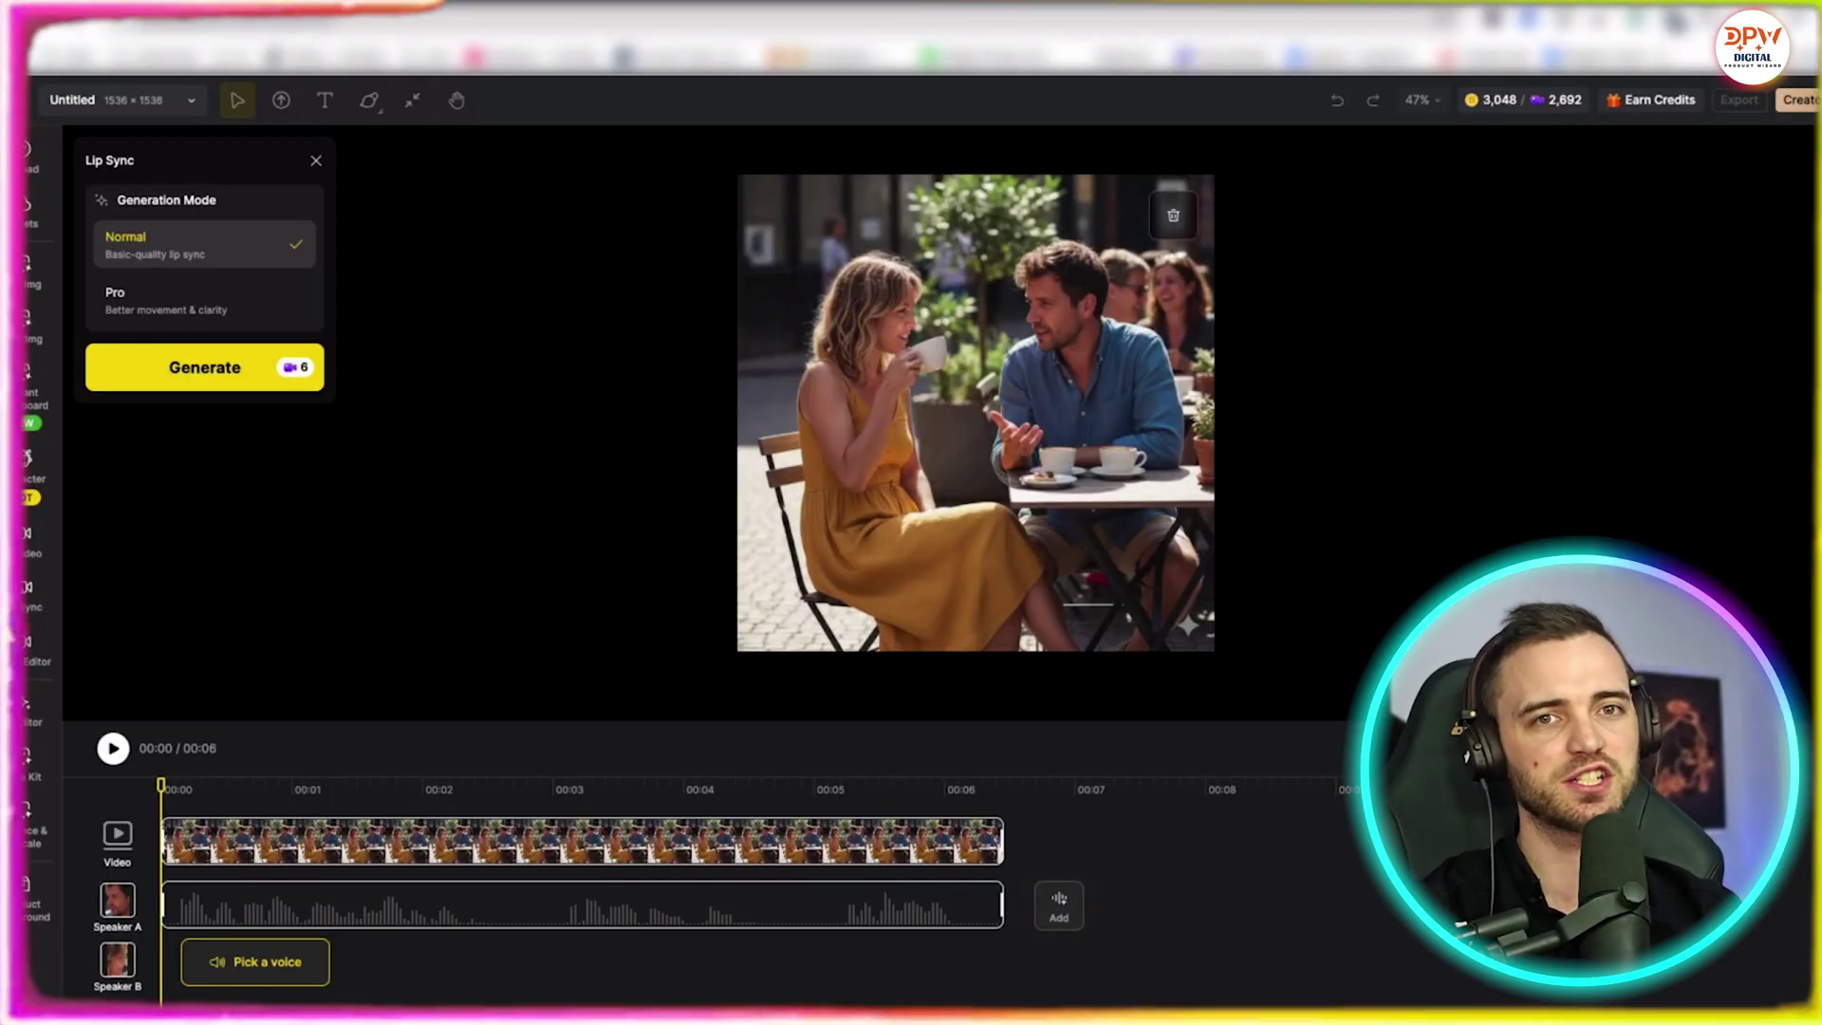
- Apply Brittney's reply audio to Speaker B and move it after Speaker A's line
{"action": "left_click", "coordinate": [262, 968]}
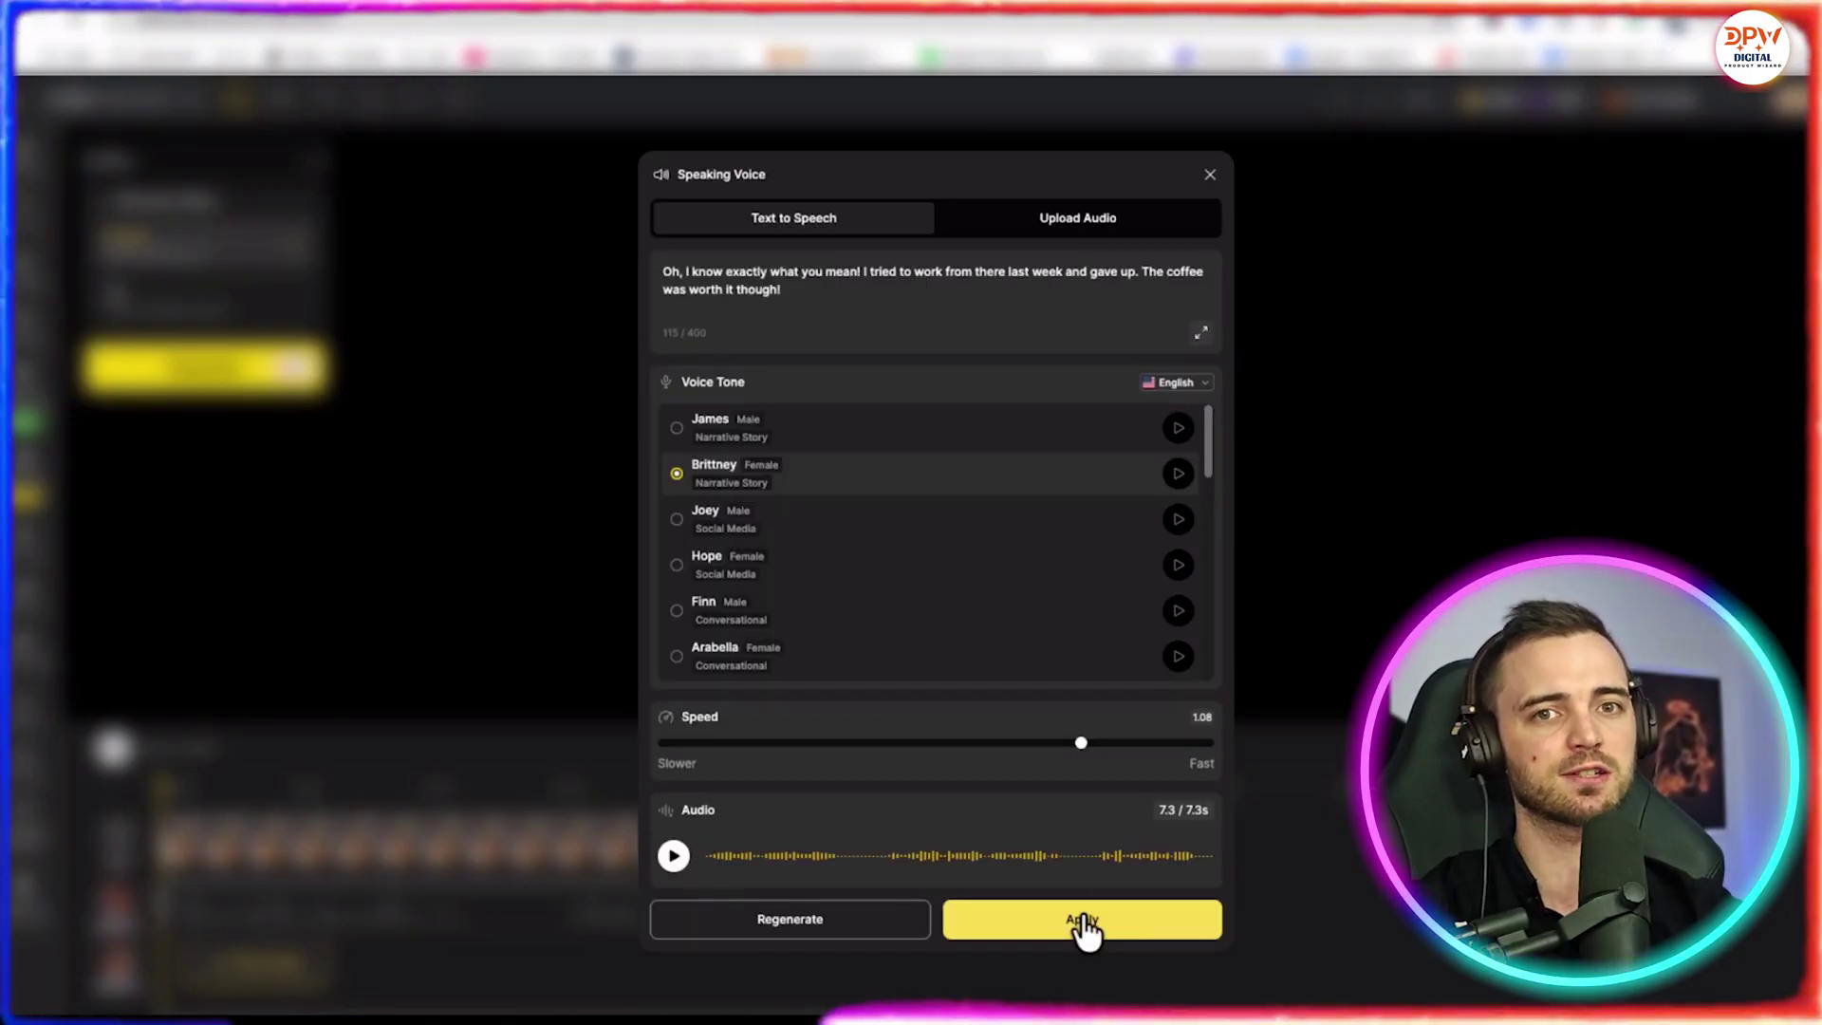
{"action": "left_click", "coordinate": [1078, 919]}
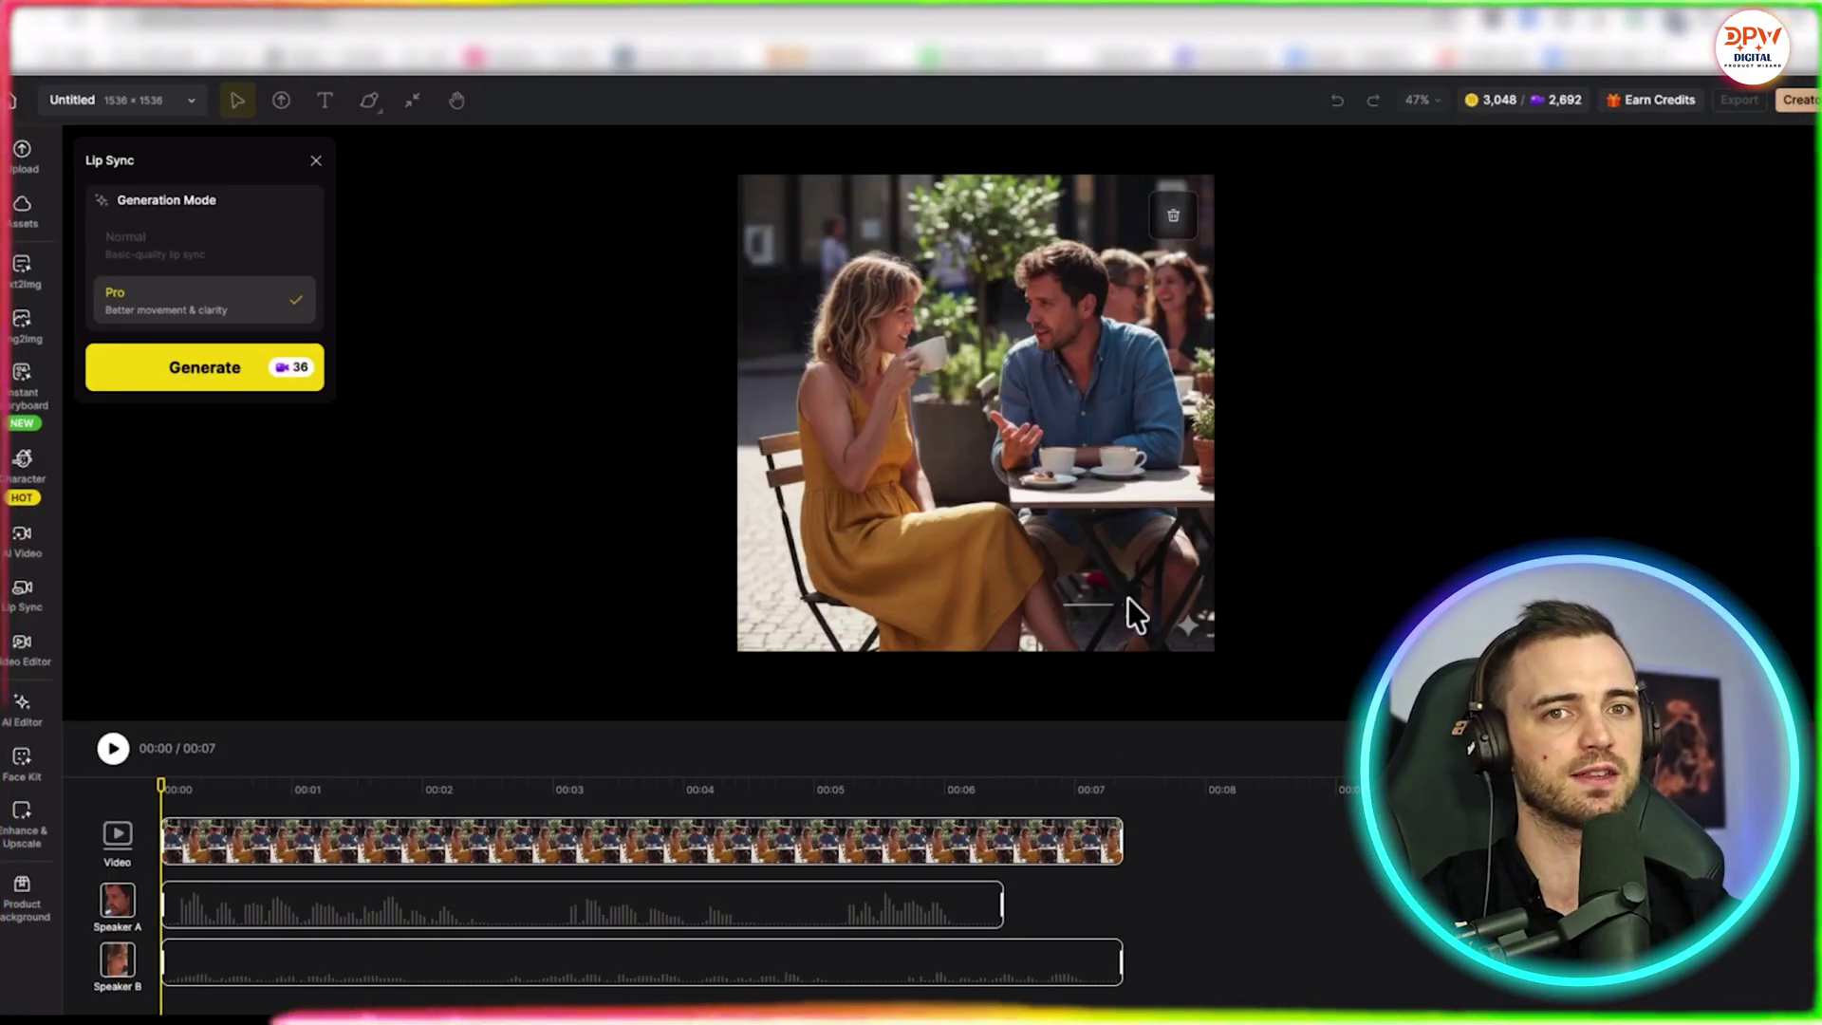
{"action": "left_click_drag", "start_coordinate": [527, 964], "coordinate": [1346, 941]}
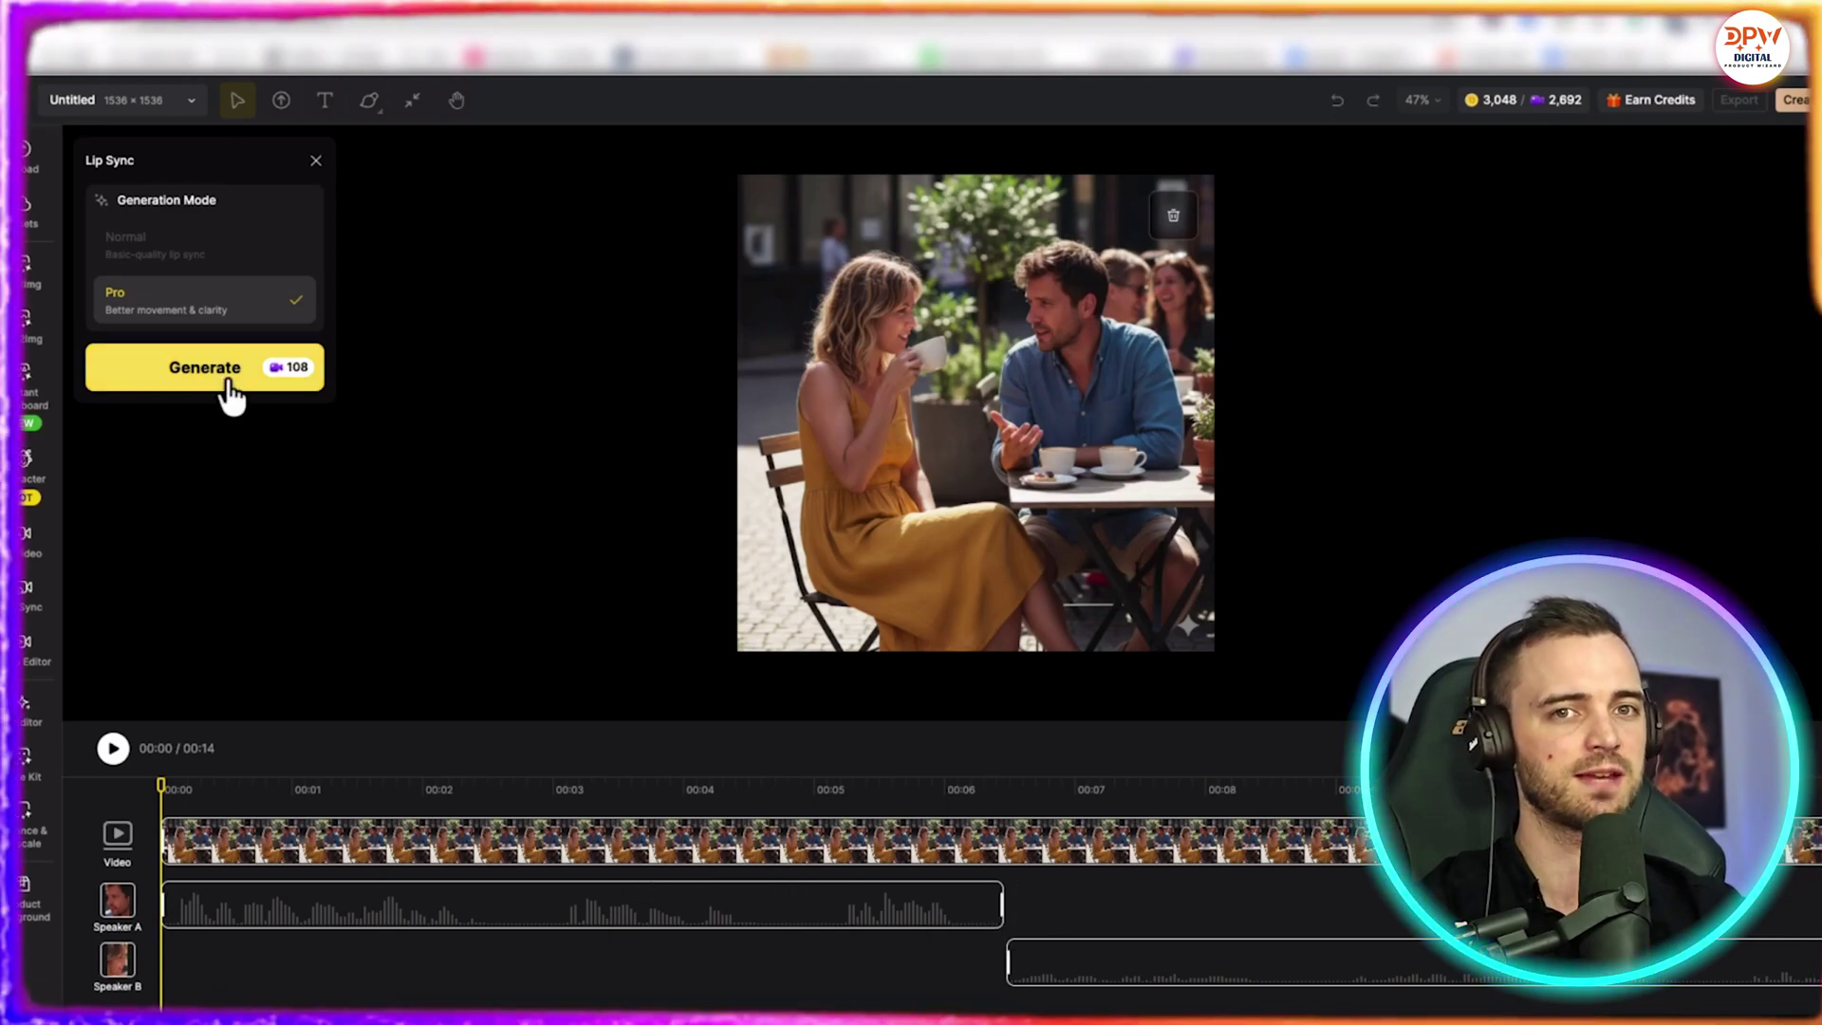
{"action": "mouse_move", "coordinate": [968, 915]}
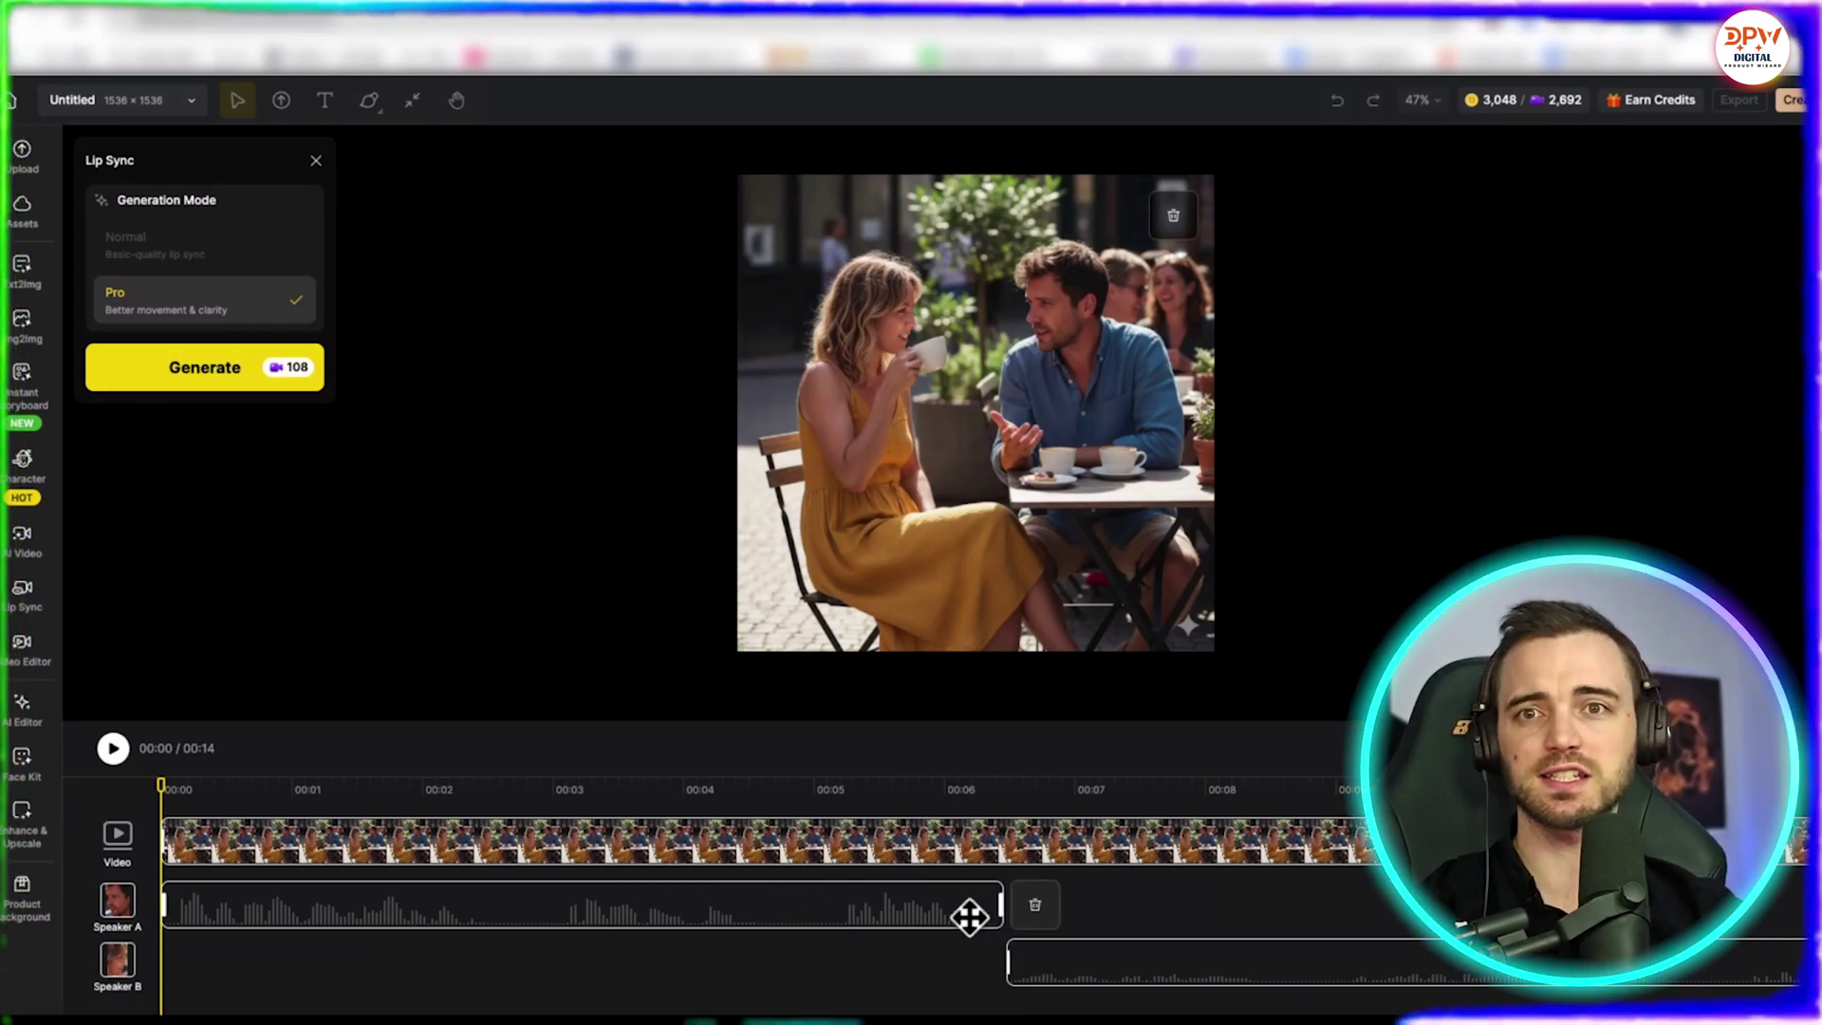